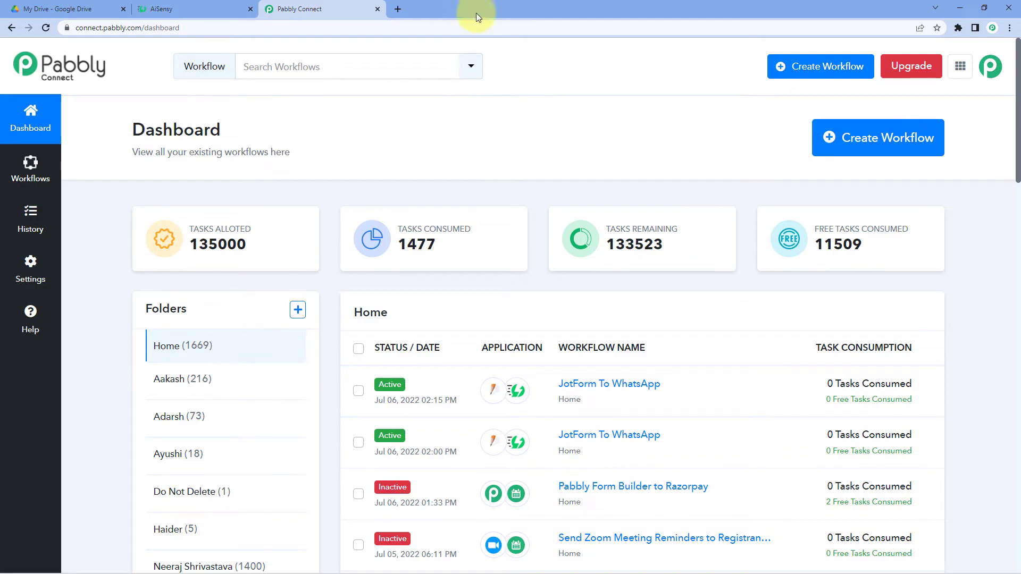
Visit pabbly.com/connect in a new browser tab, then close it and return to the dashboard.
left_click(398, 9)
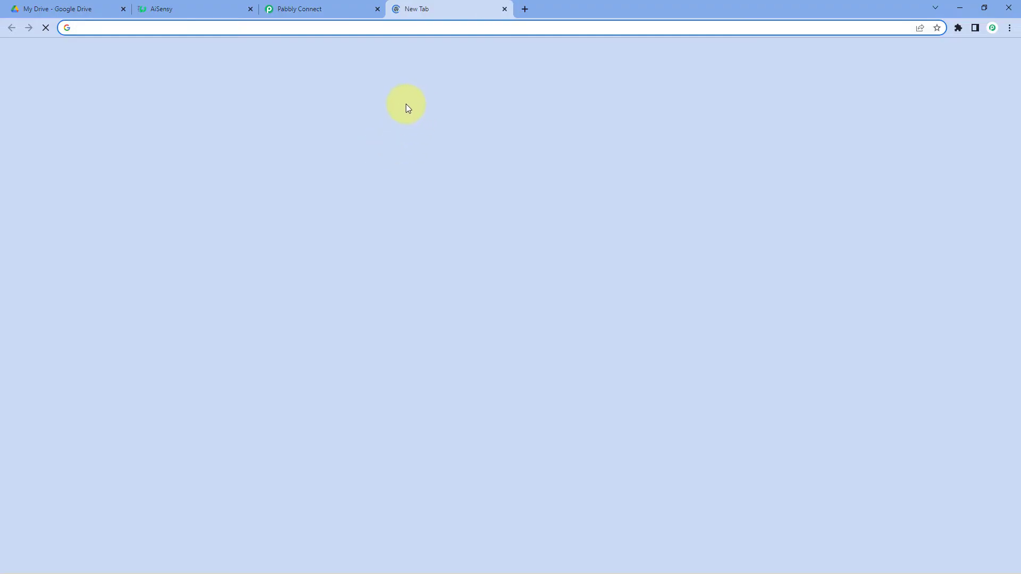
type("pa")
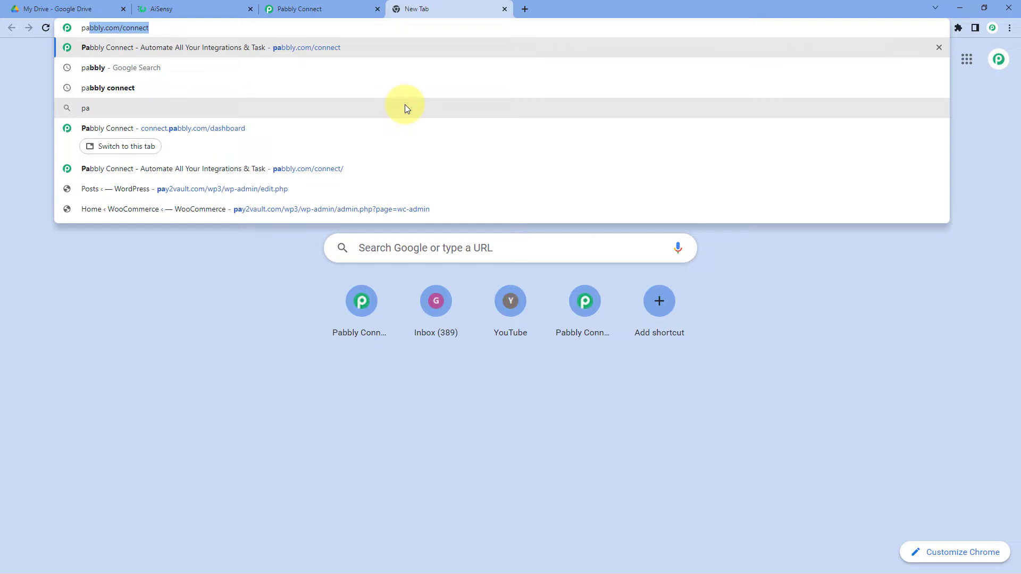
type("bbly.com/conee")
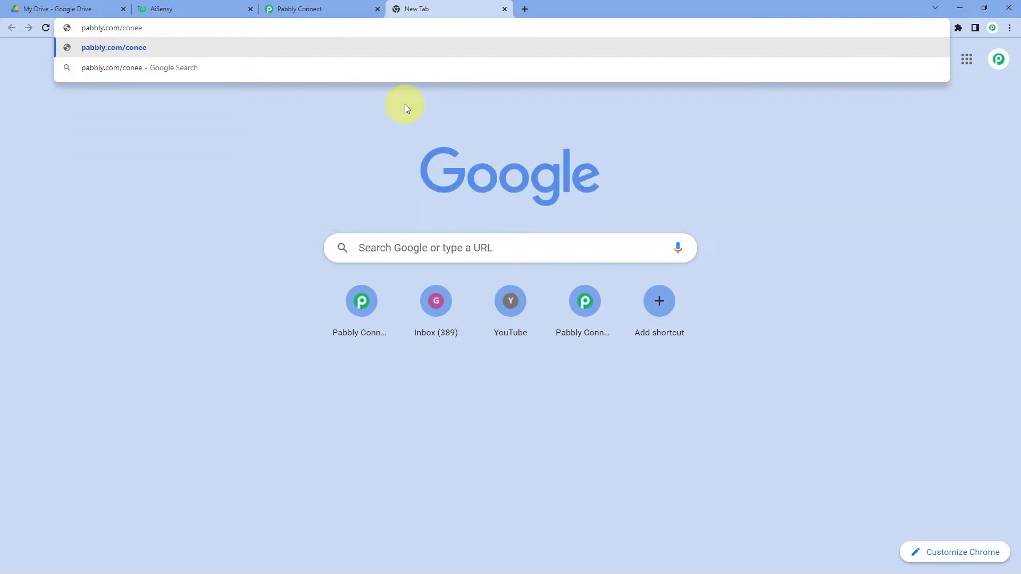
key("BackSpace")
key("BackSpace")
type("nect")
key("Return")
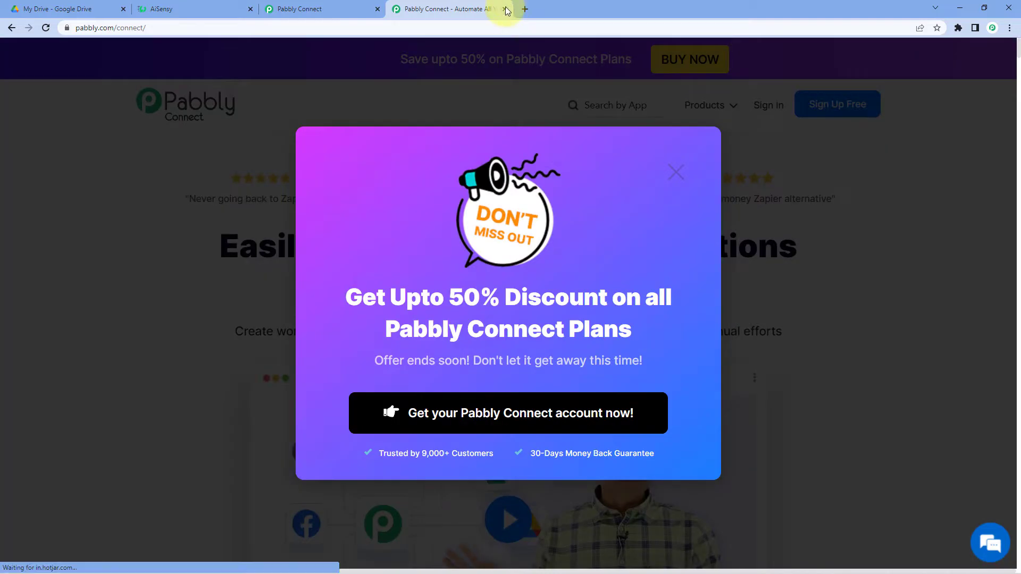
left_click(505, 9)
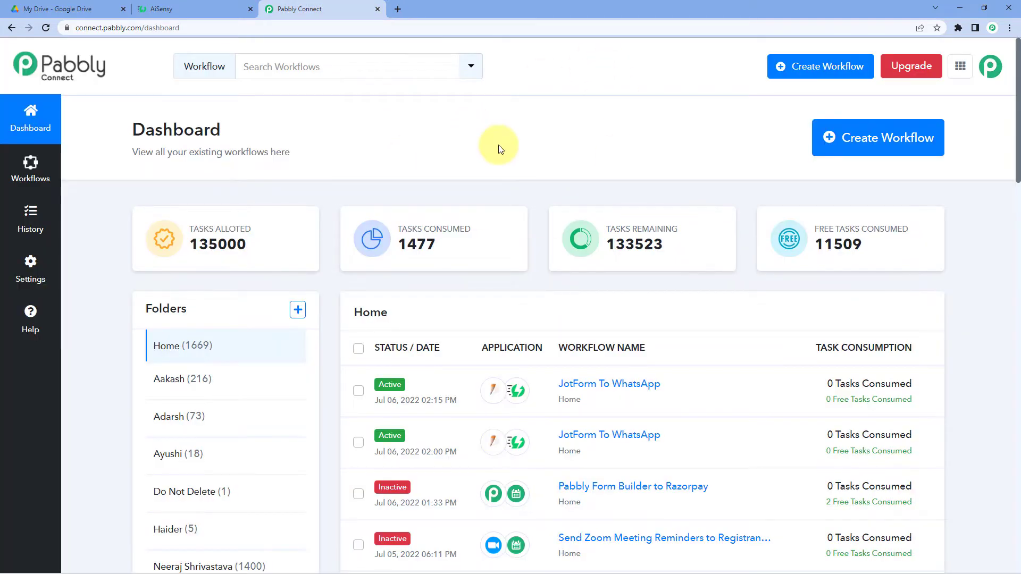
Create a new workflow named 'Google Drive to WhatsApp'.
left_click(893, 138)
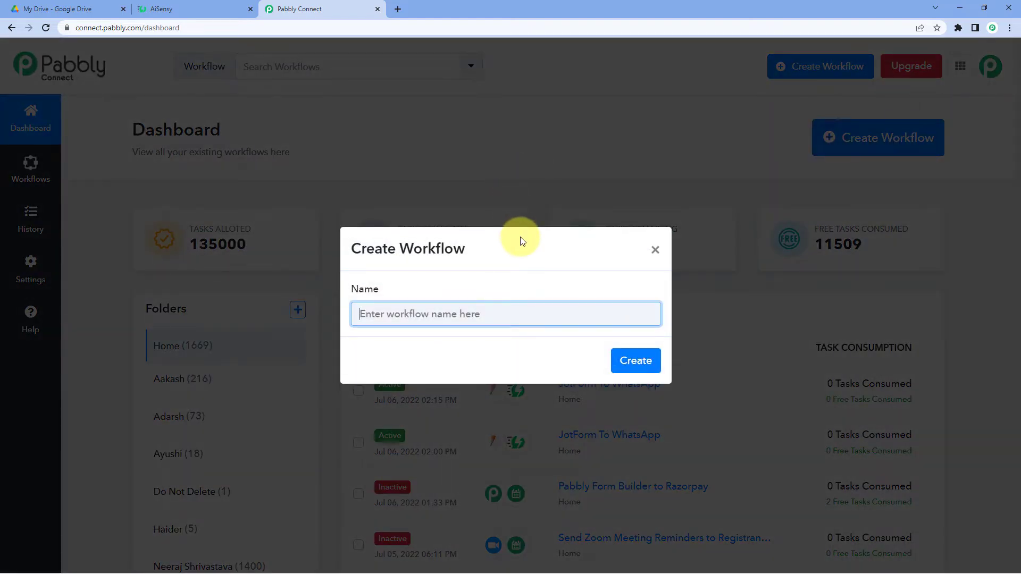
type("Google Dr")
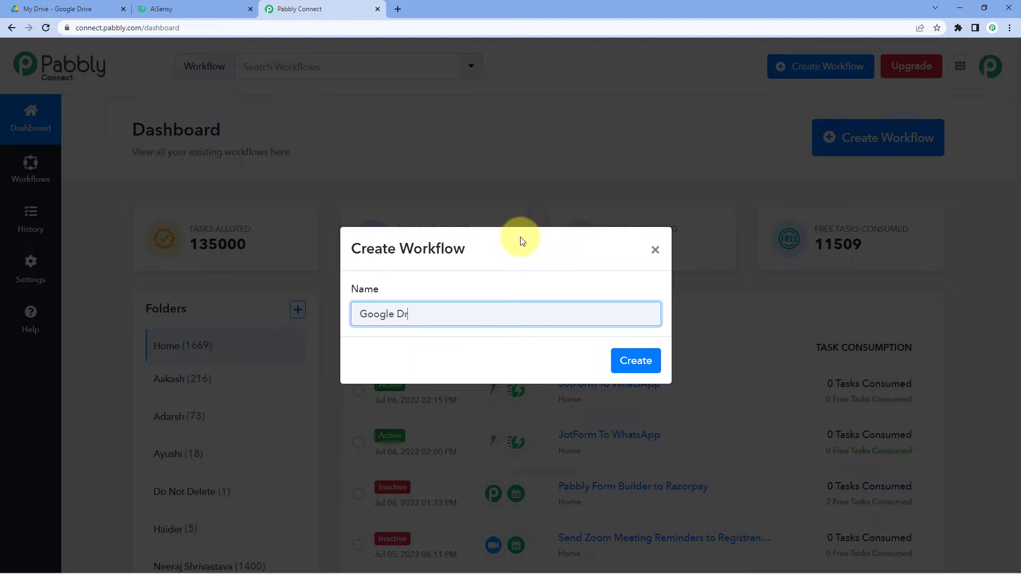
type("ive to WhatsApp")
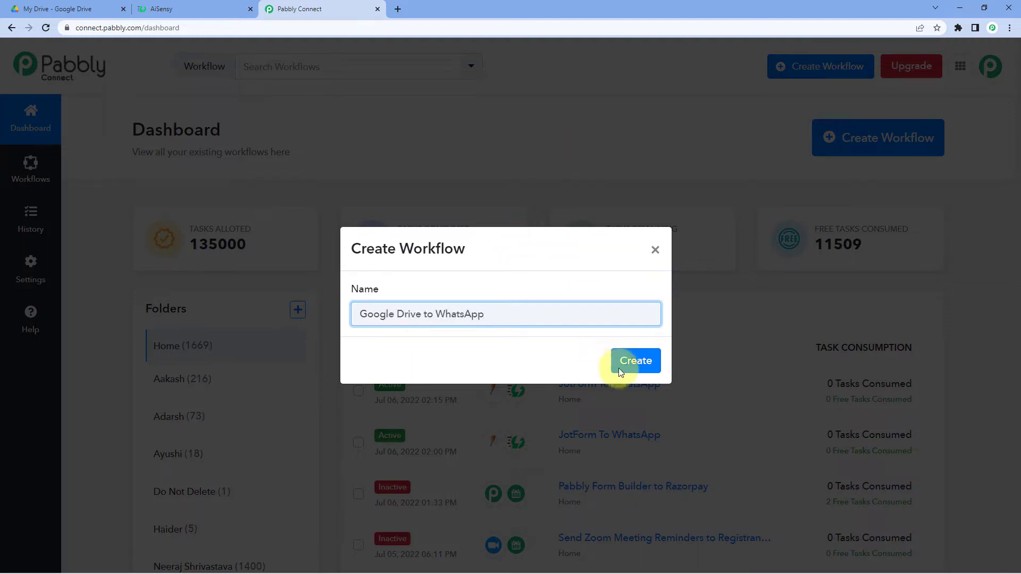
left_click(626, 359)
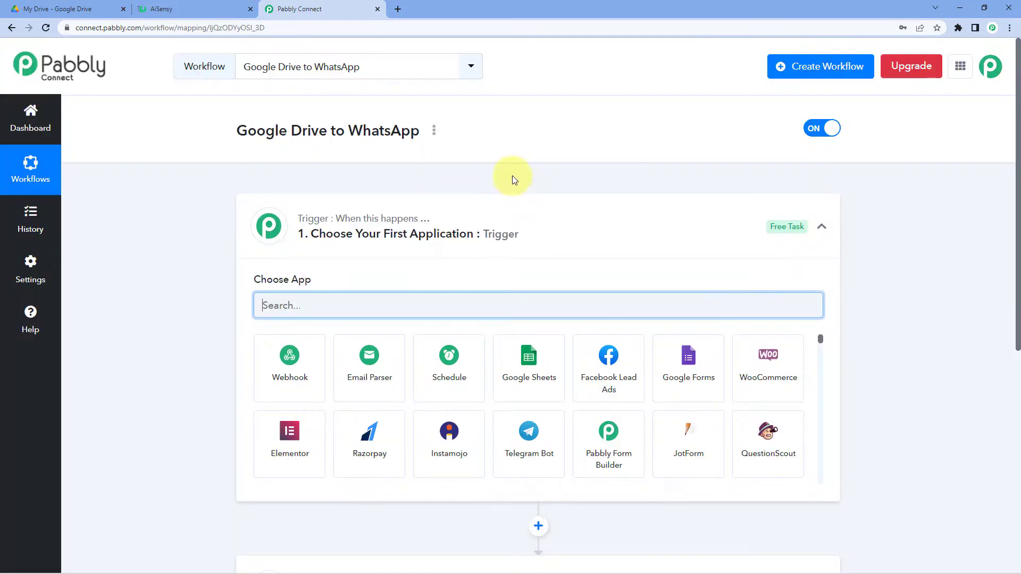
In the trigger step, search 'Google Dri' and select Google Drive as the trigger app.
left_click(520, 222)
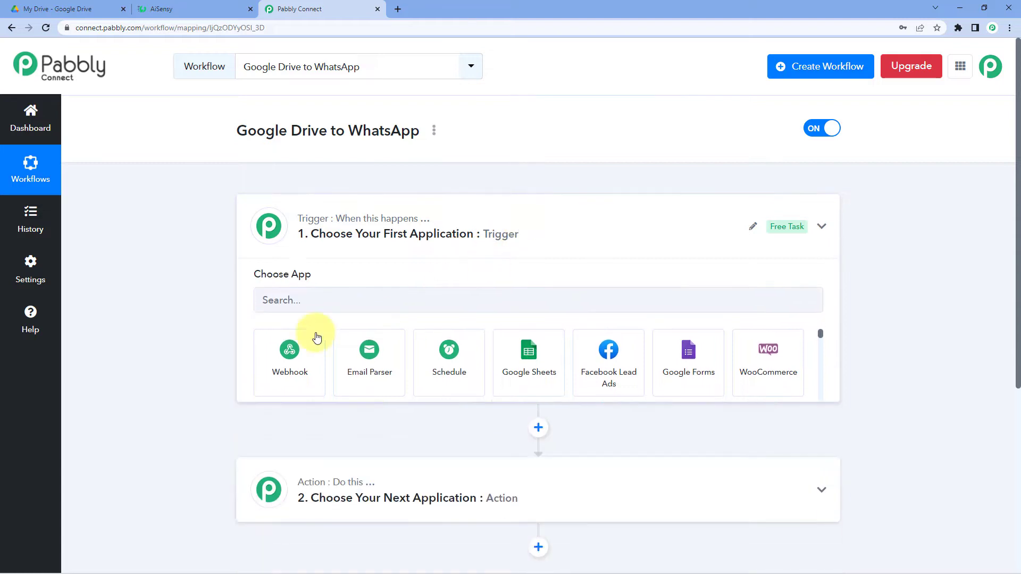
scroll(185, 289, "down", 1)
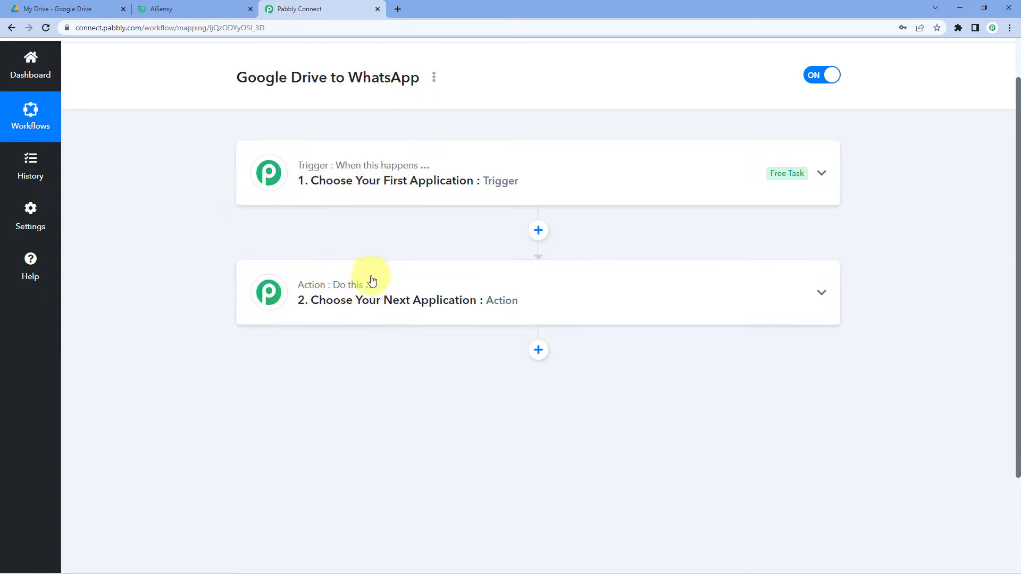
left_click(470, 166)
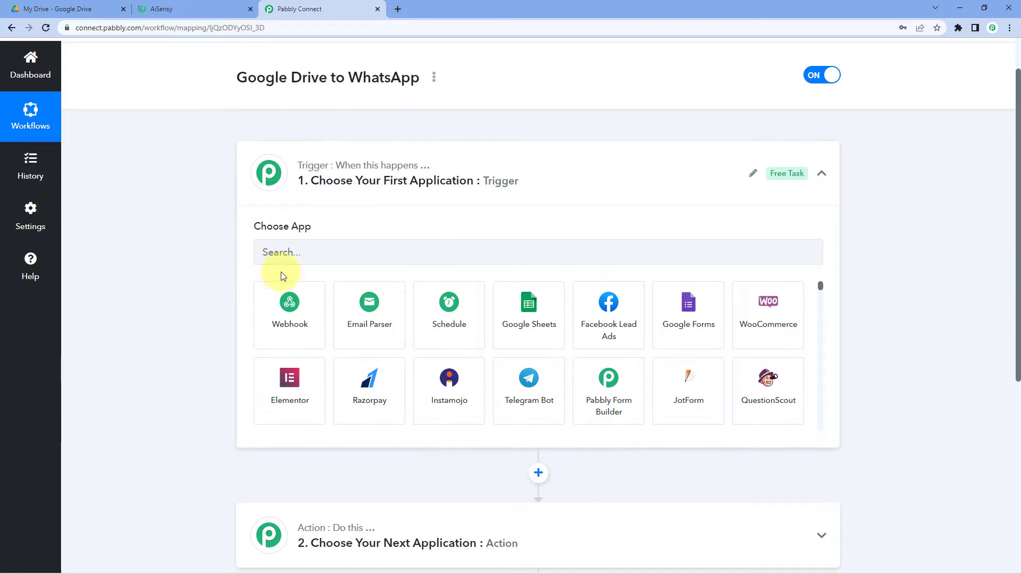
left_click(311, 253)
type("Google Dri")
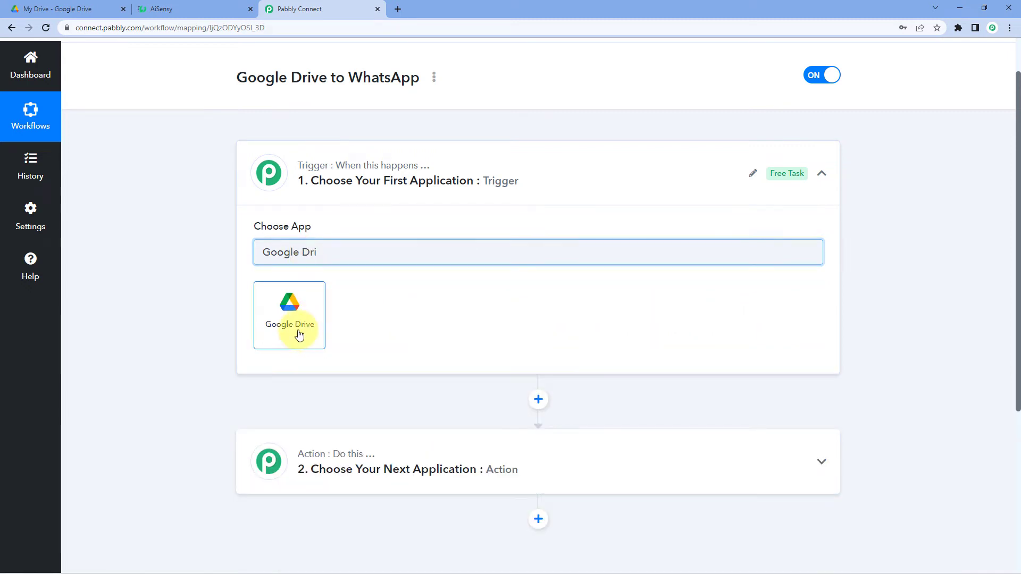
left_click(306, 331)
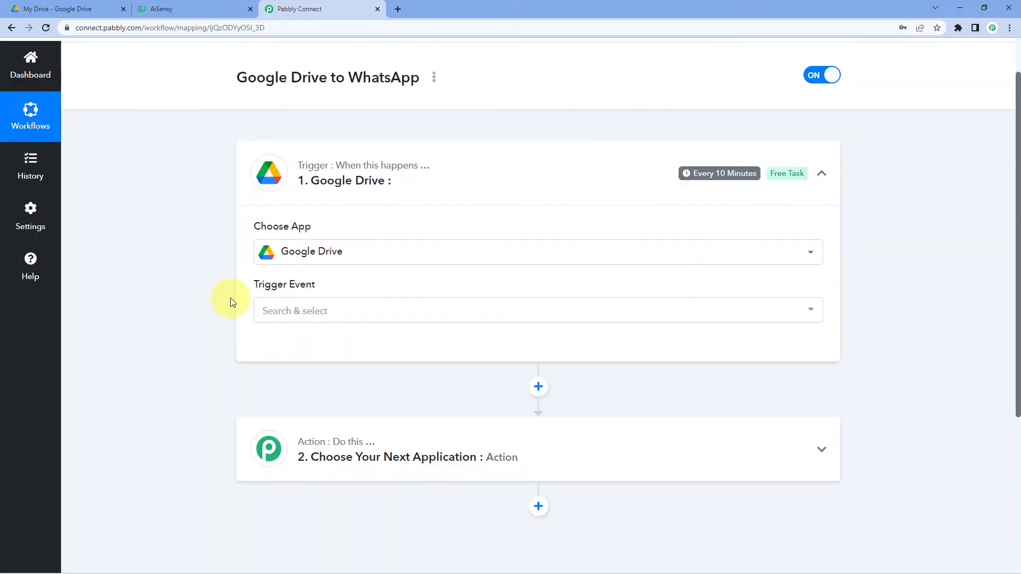
Choose New File as the Google Drive trigger event and begin connecting the account.
left_click(321, 313)
scroll(215, 304, "down", 2)
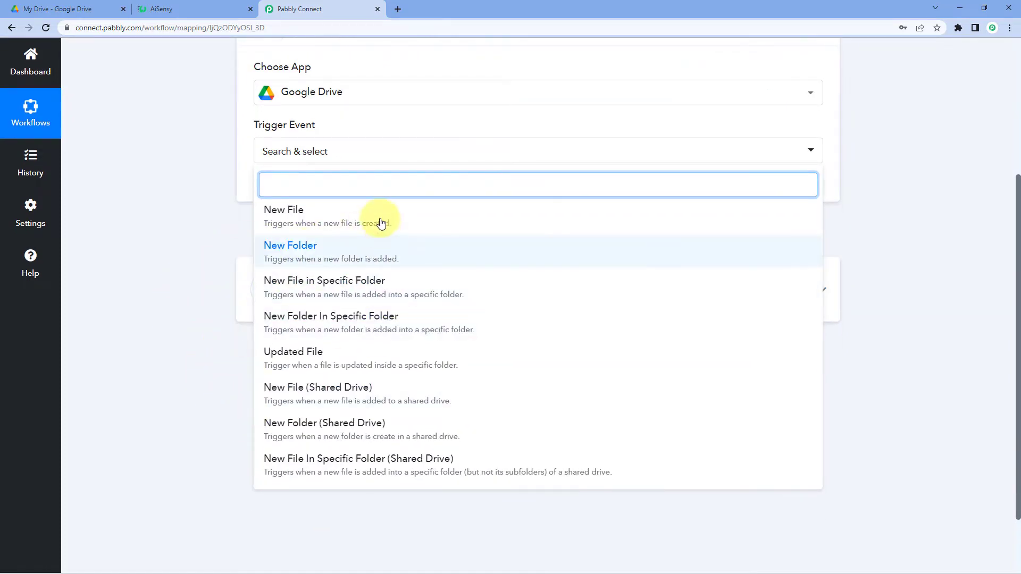
left_click(307, 220)
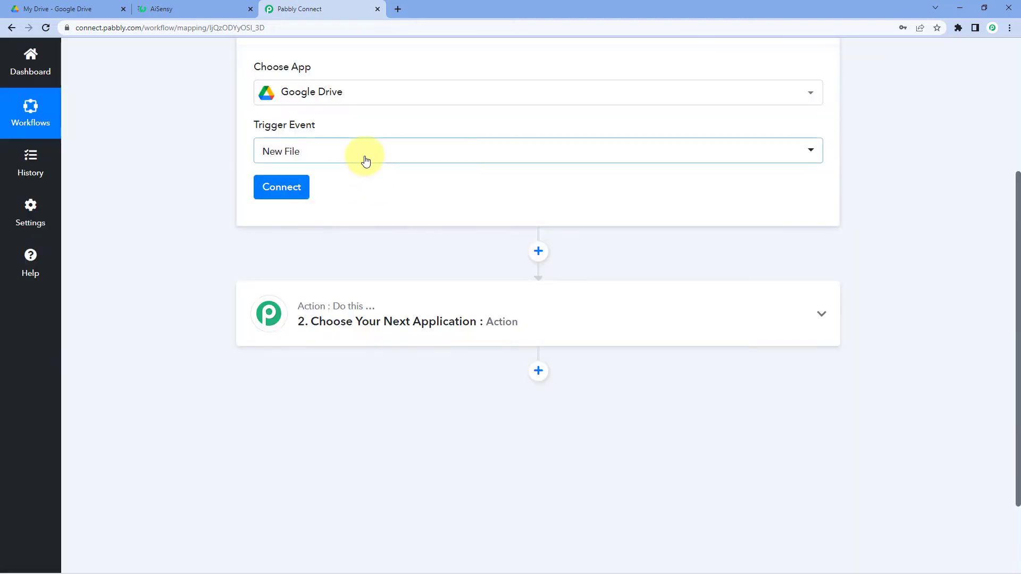
left_click(365, 157)
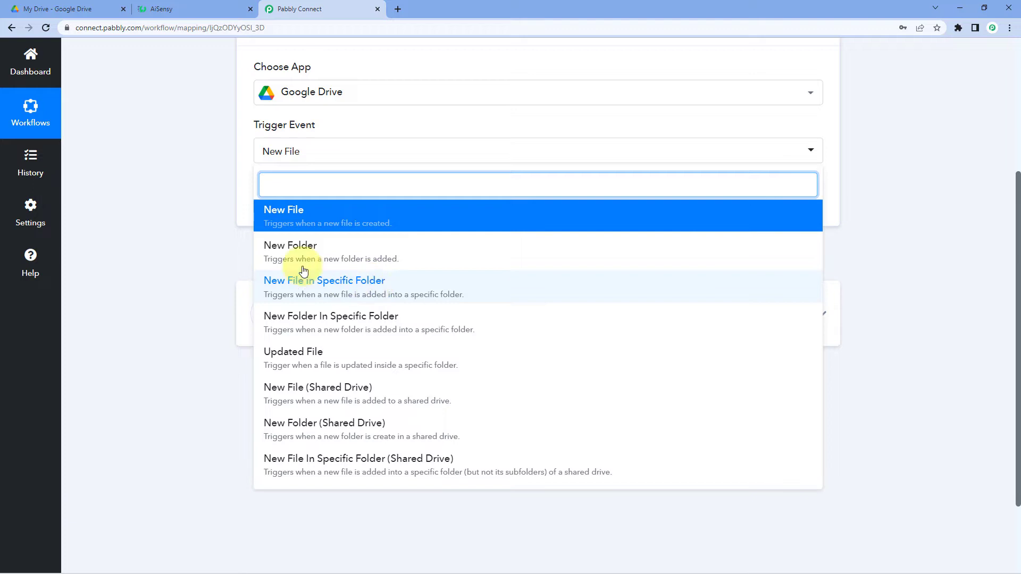
left_click(330, 213)
left_click(297, 194)
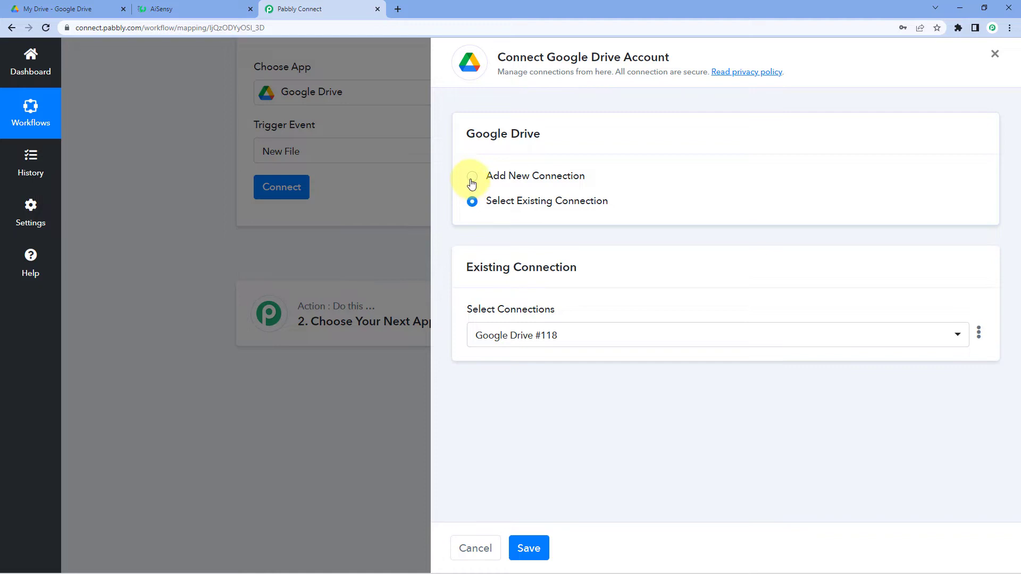
Add a new Google Drive connection, sign in, and grant Drive file and external-service access.
left_click(471, 178)
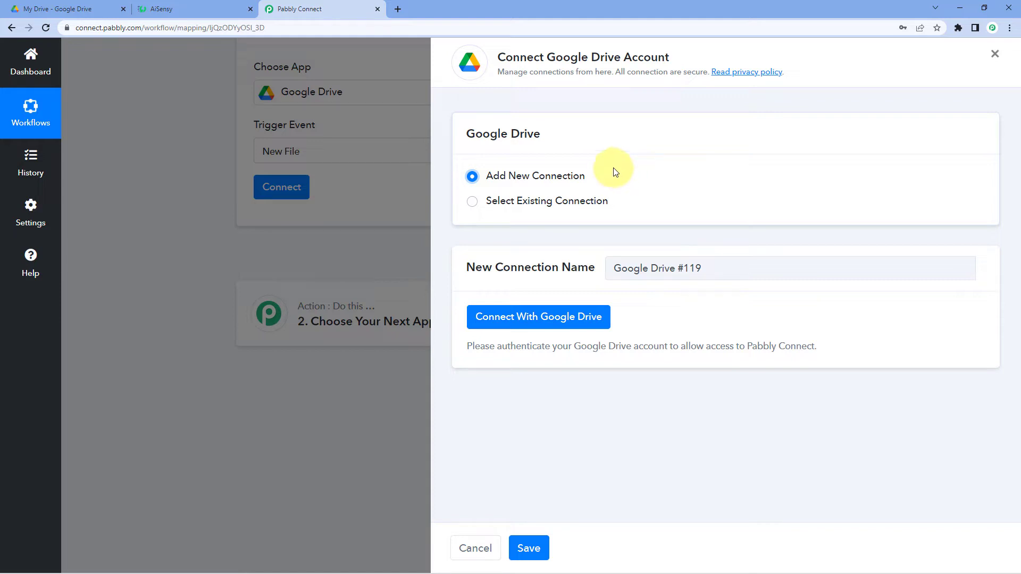
left_click(530, 317)
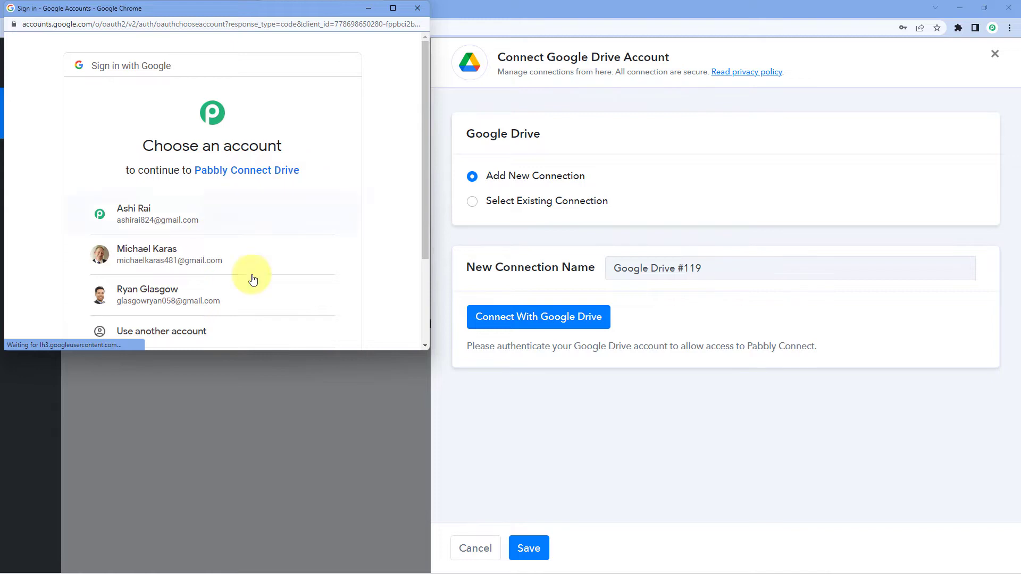
scroll(221, 258, "down", 2)
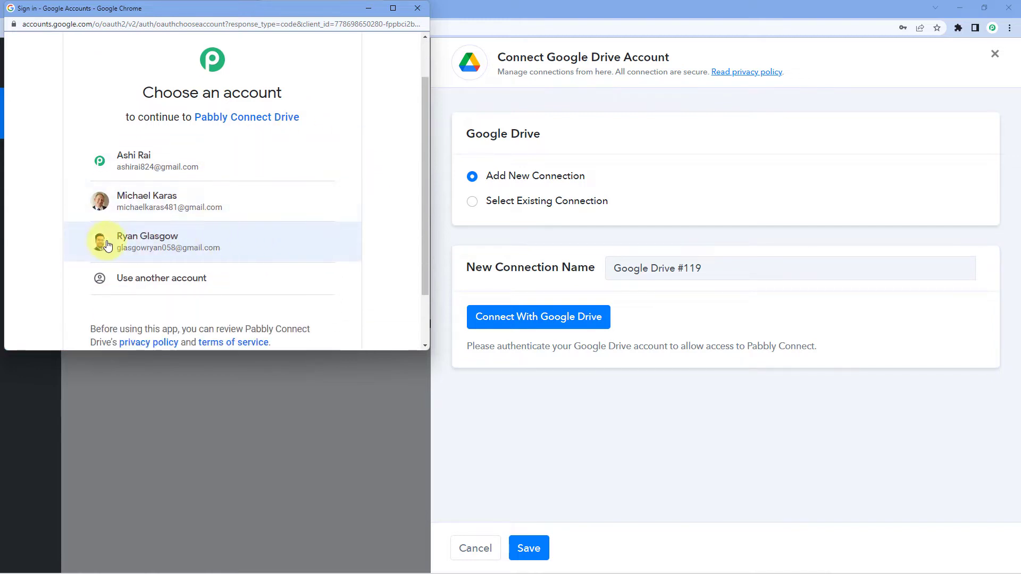
left_click(230, 246)
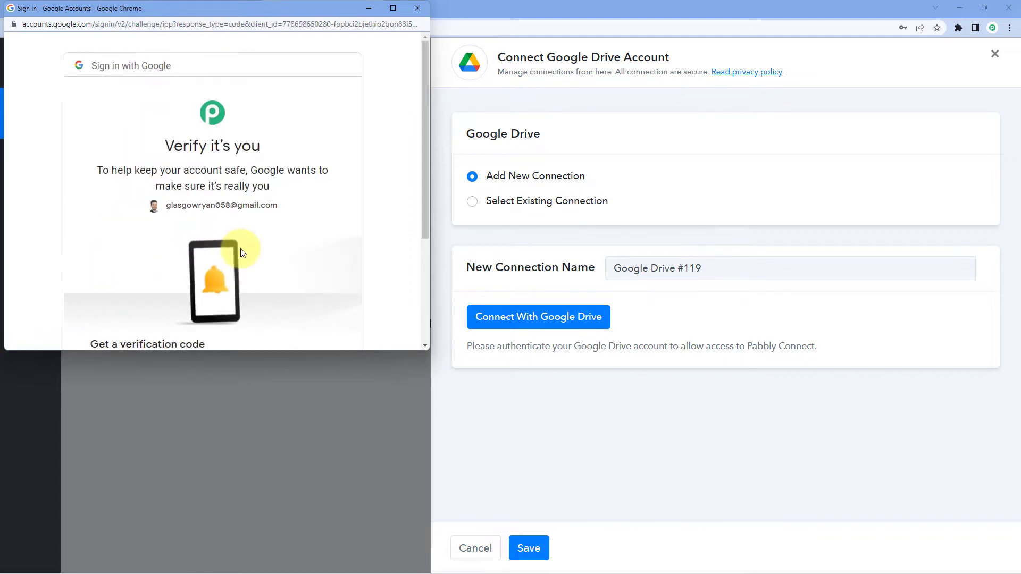
left_click(327, 264)
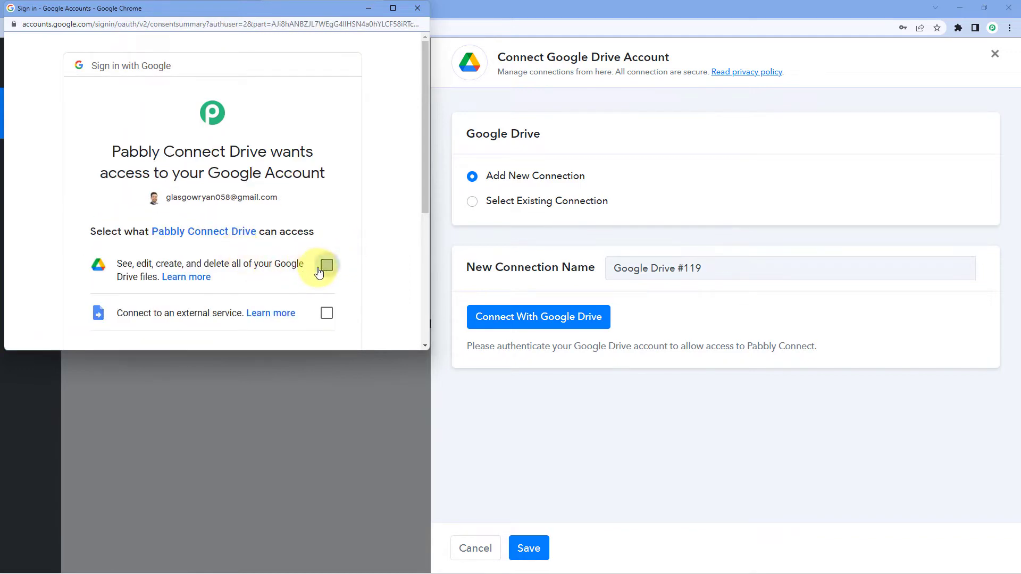
left_click(326, 314)
scroll(322, 282, "down", 4)
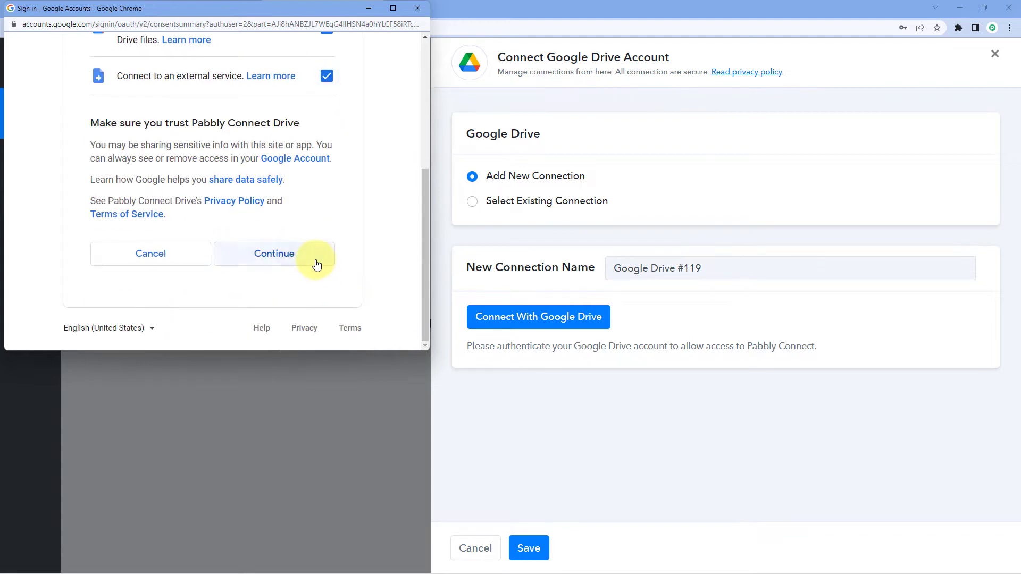
left_click(317, 260)
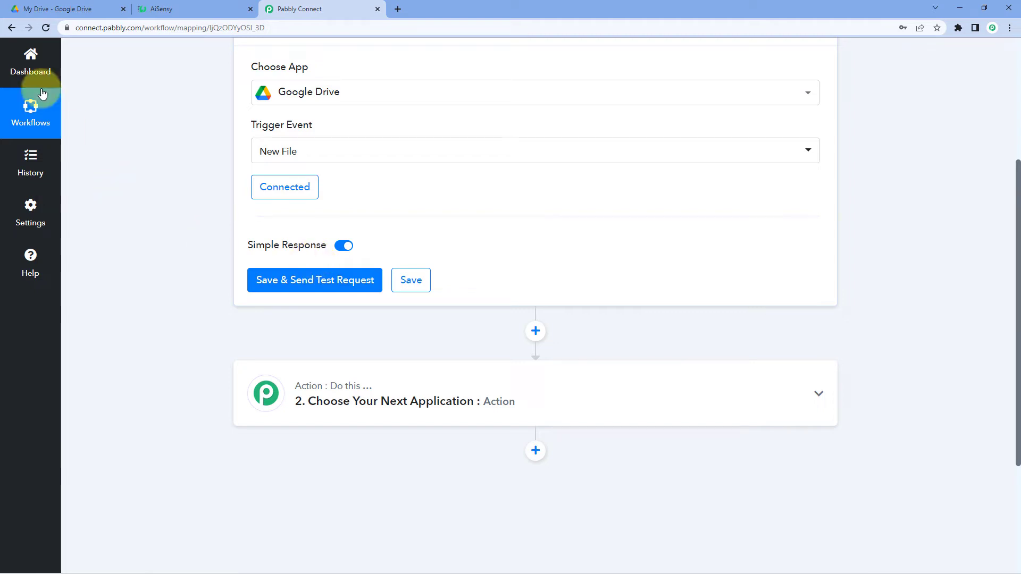
Upload functionalsample.pdf from the desktop Pabbly folder into Google Drive's My Drive.
left_click(90, 6)
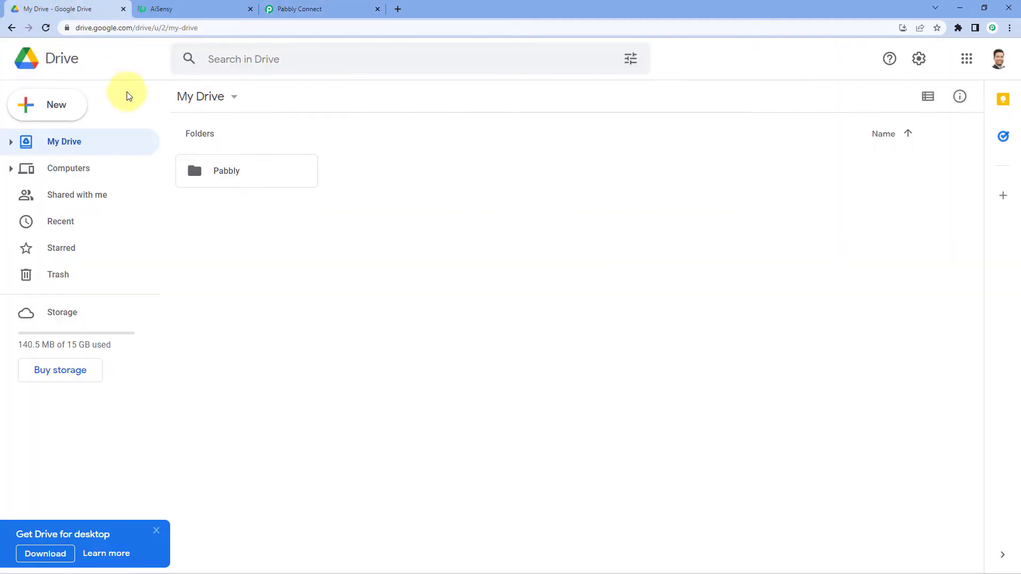
left_click(319, 8)
scroll(207, 183, "up", 2)
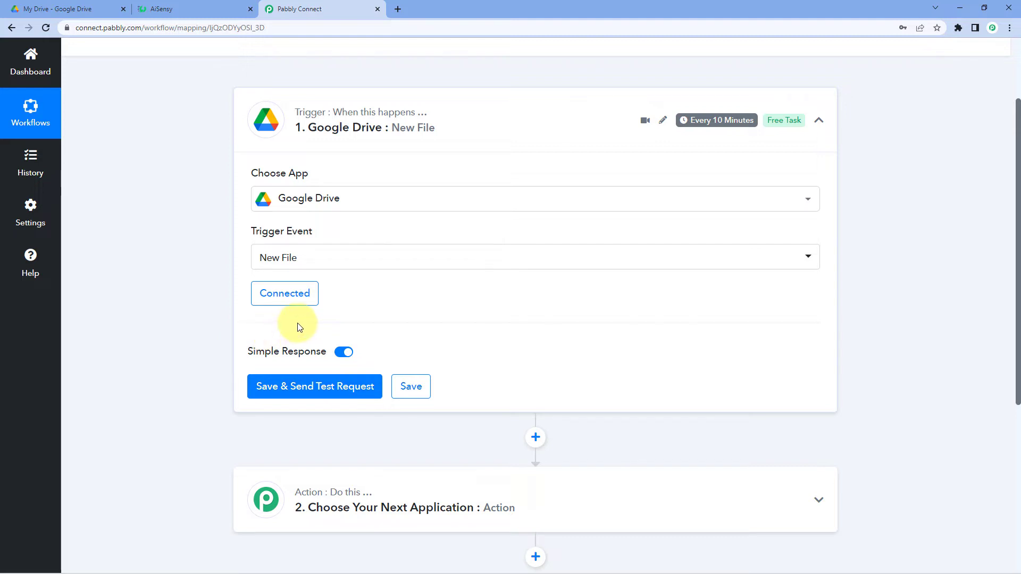
left_click(59, 9)
left_click(54, 105)
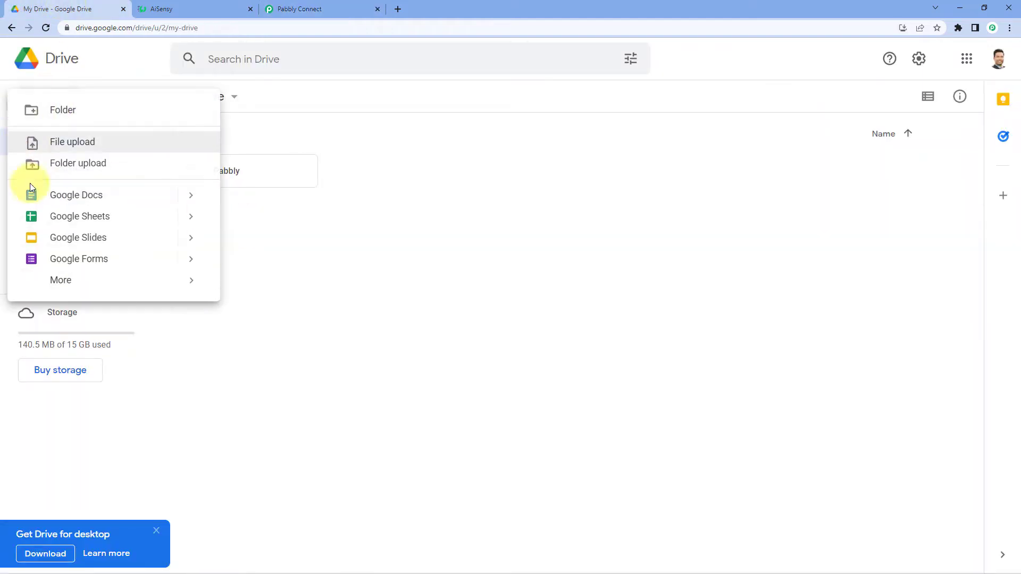
left_click(70, 145)
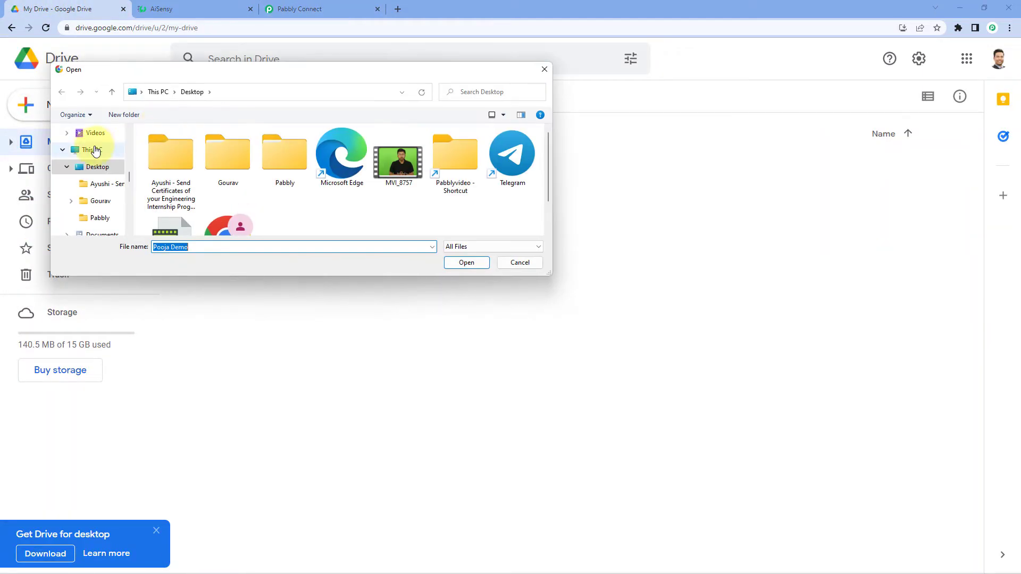
double_click(273, 155)
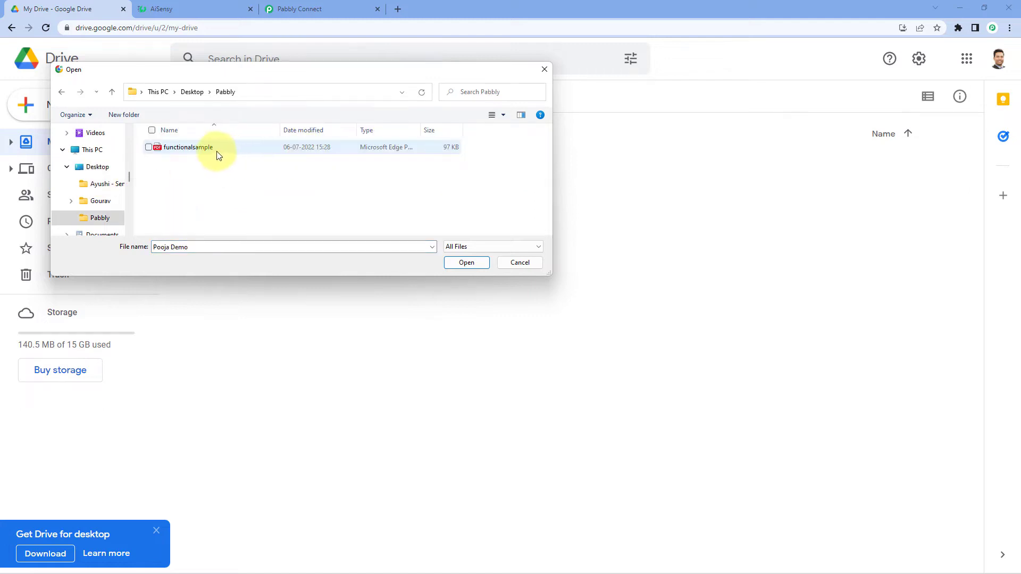
left_click(165, 148)
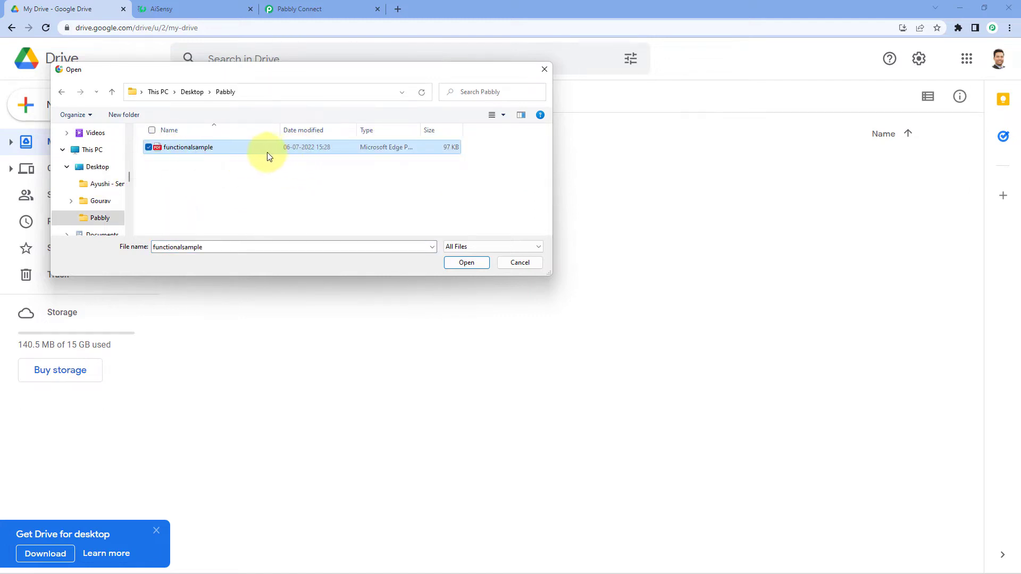
left_click(461, 263)
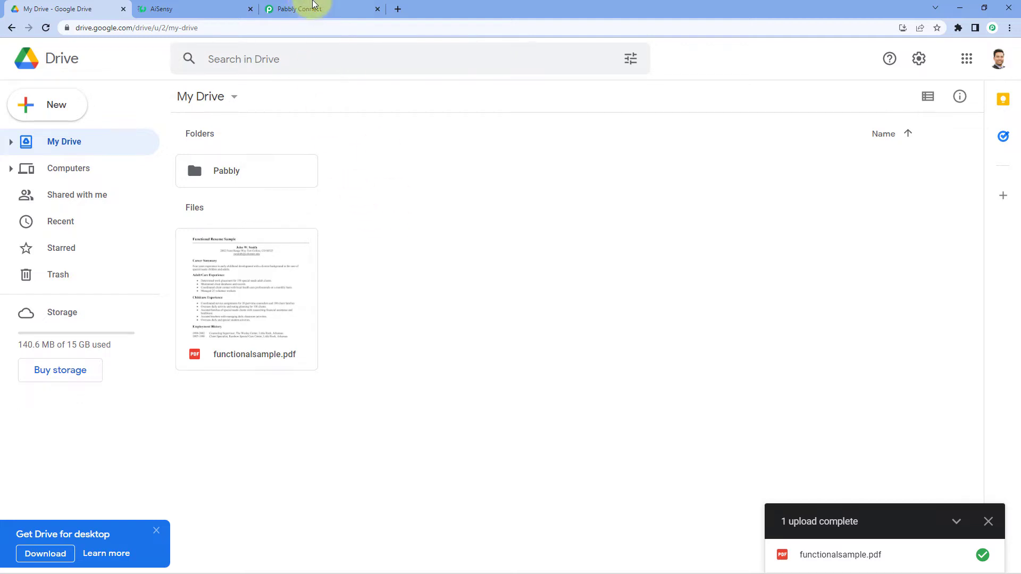
Back in Pabbly Connect, save the New File trigger and send a test request.
left_click(329, 8)
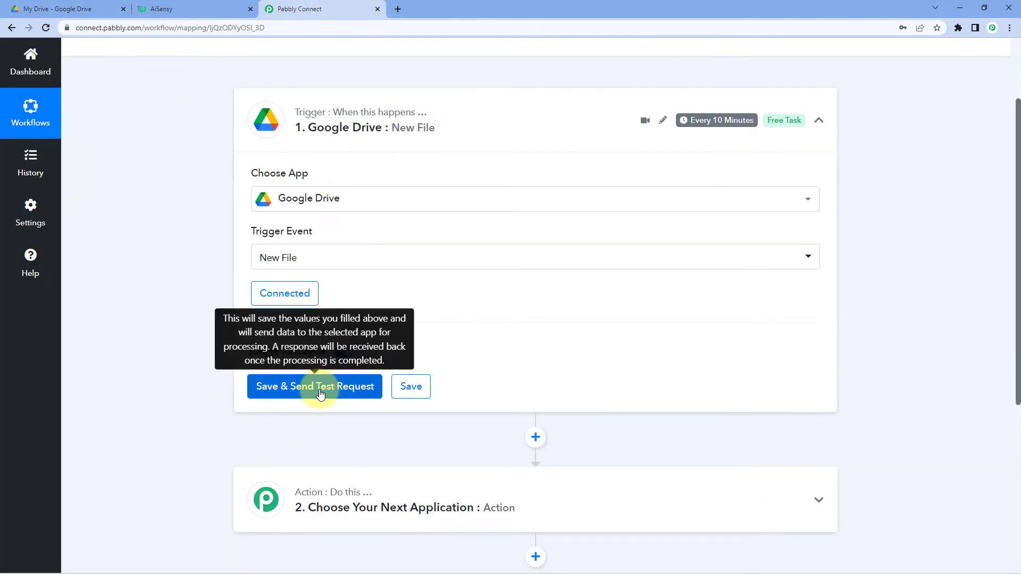
left_click(71, 7)
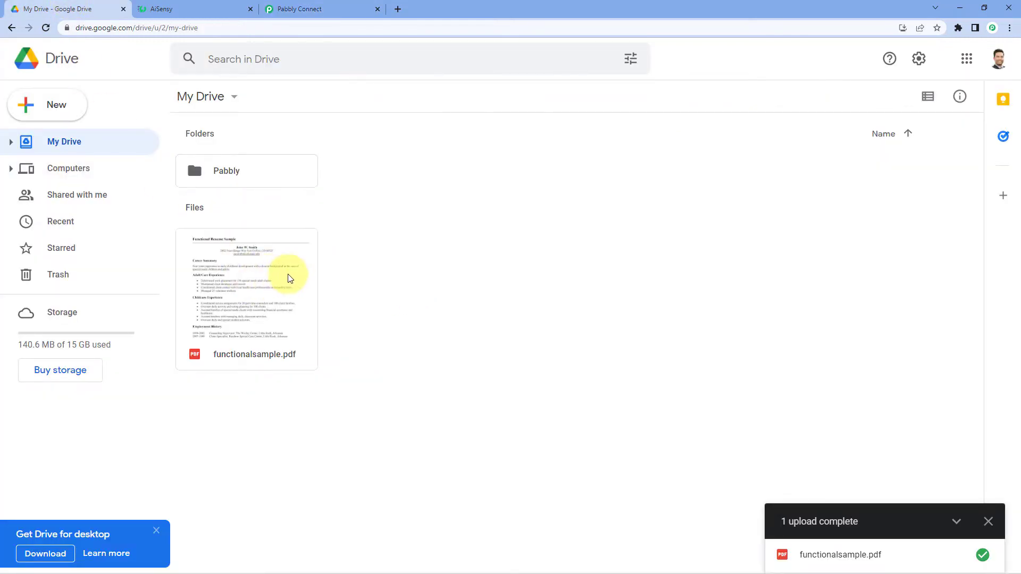
left_click(287, 6)
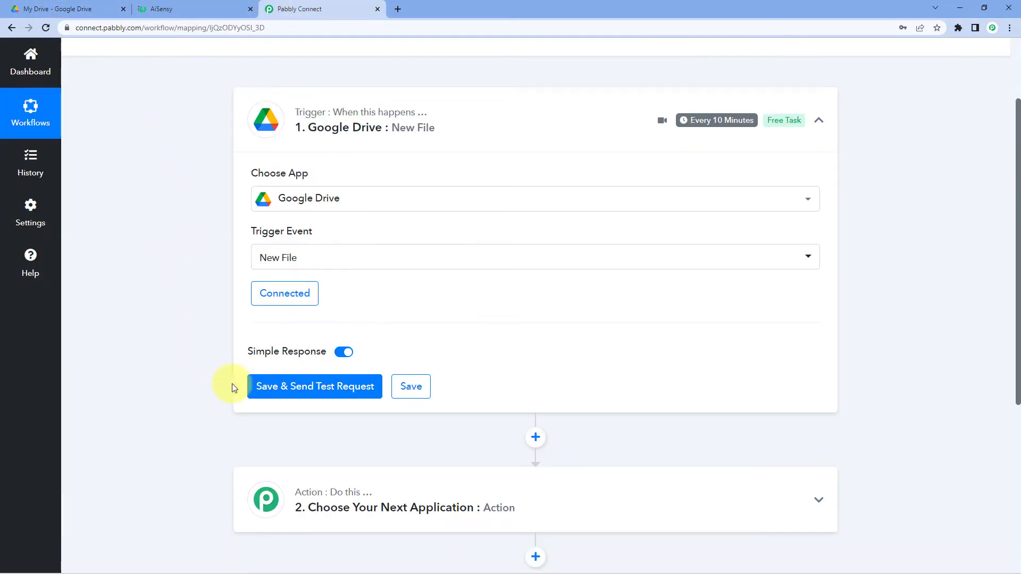
left_click(292, 390)
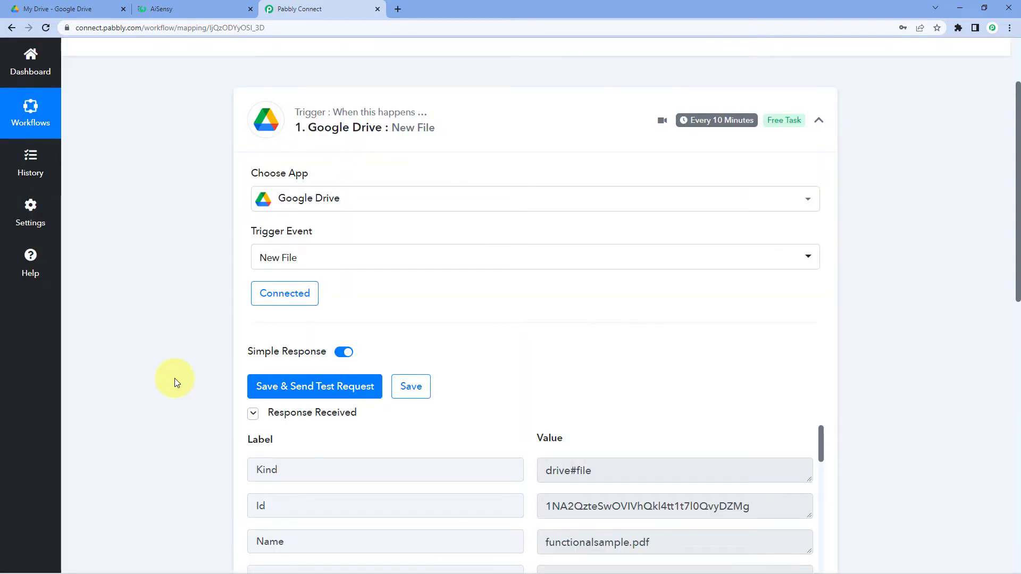
Review the response's Name functionalsample.pdf, MimeType application/pdf and WebViewLink fields.
scroll(174, 378, "down", 5)
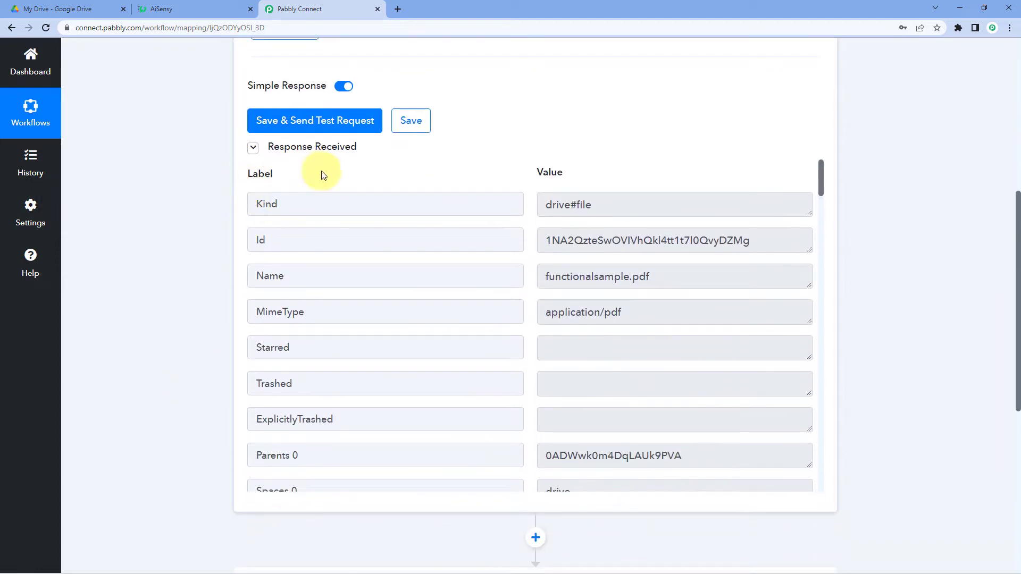
left_click(463, 287)
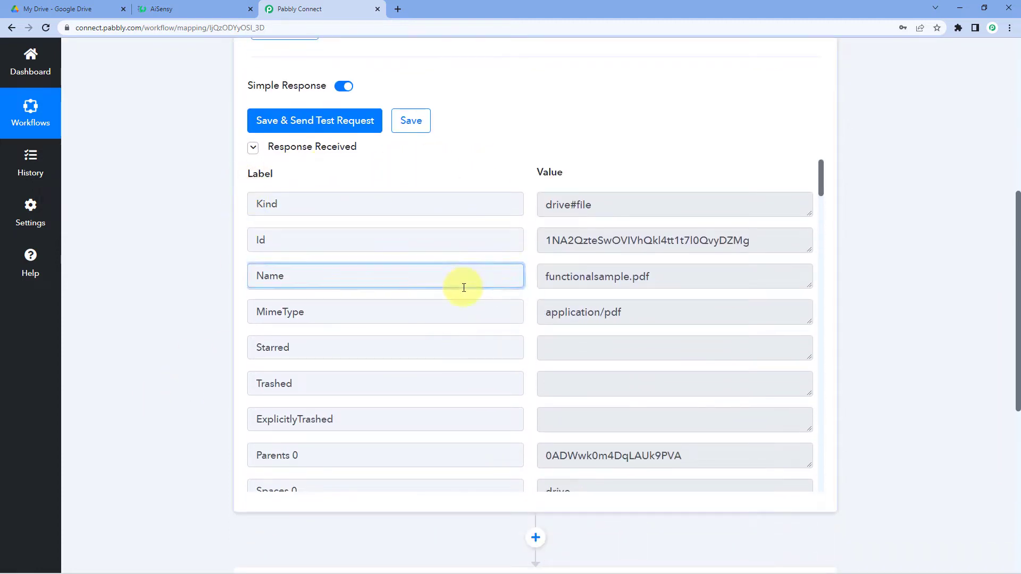
left_click(588, 276)
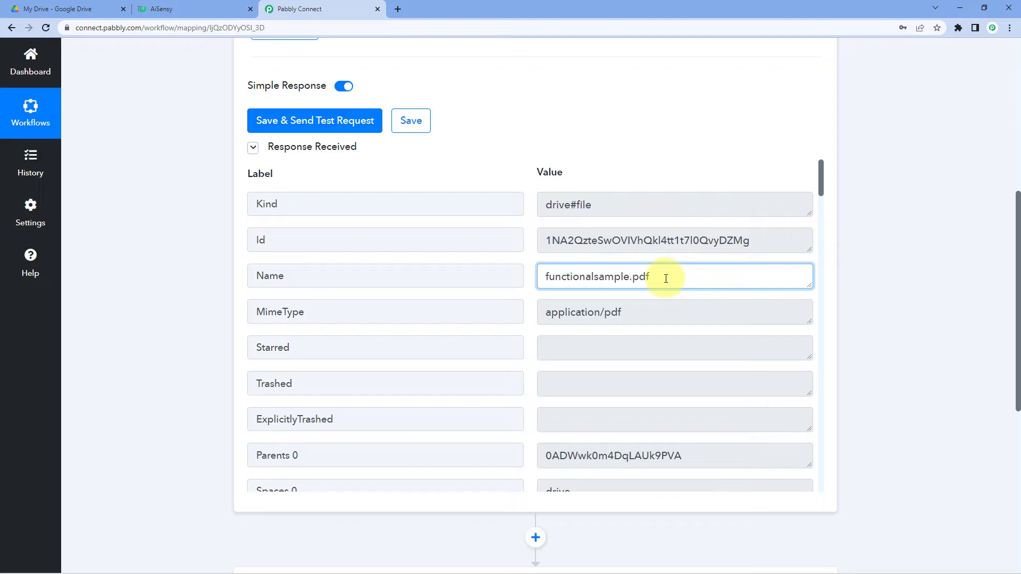
left_click_drag(666, 279, 503, 278)
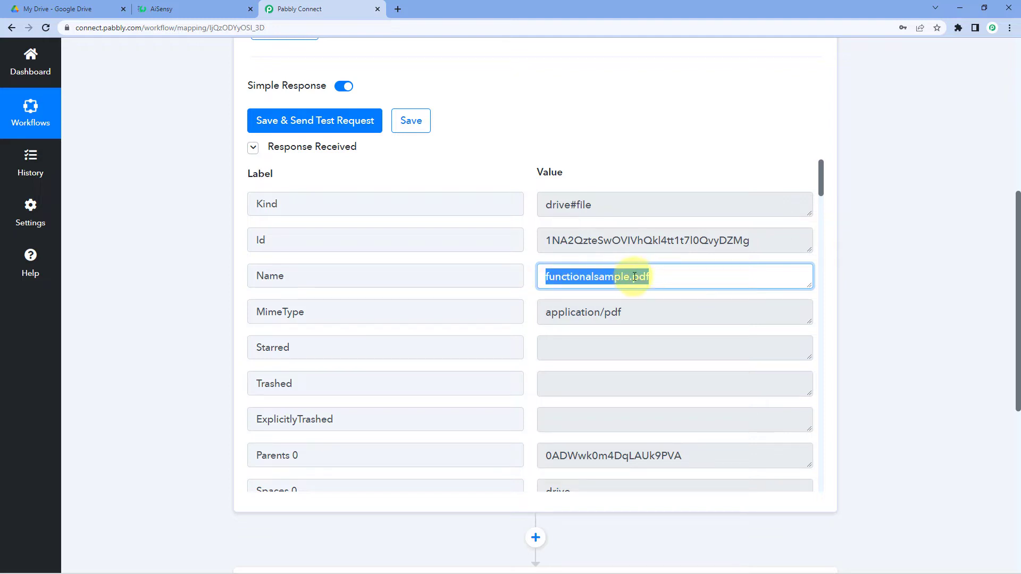
left_click(675, 278)
scroll(531, 290, "down", 2)
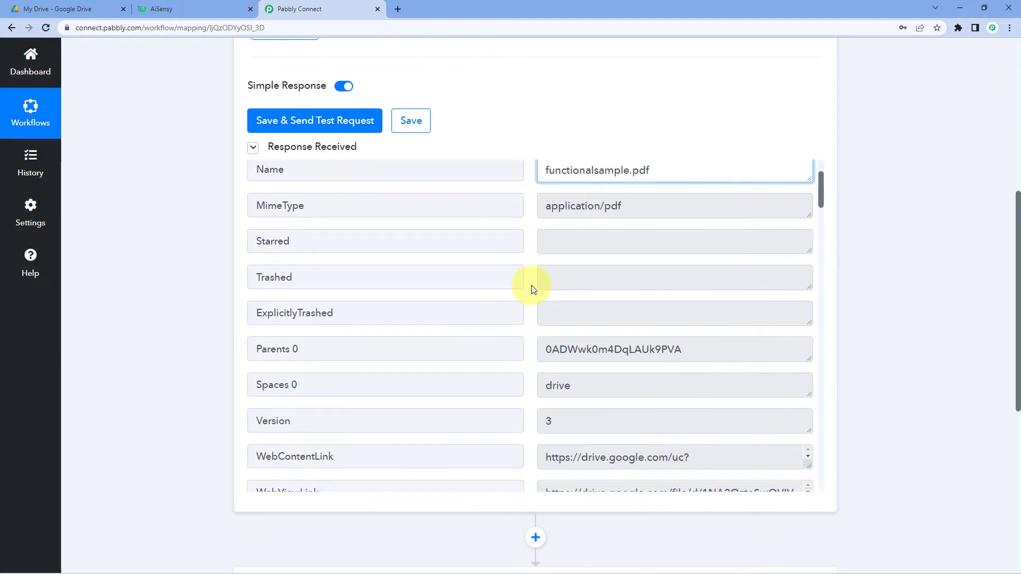
left_click(465, 215)
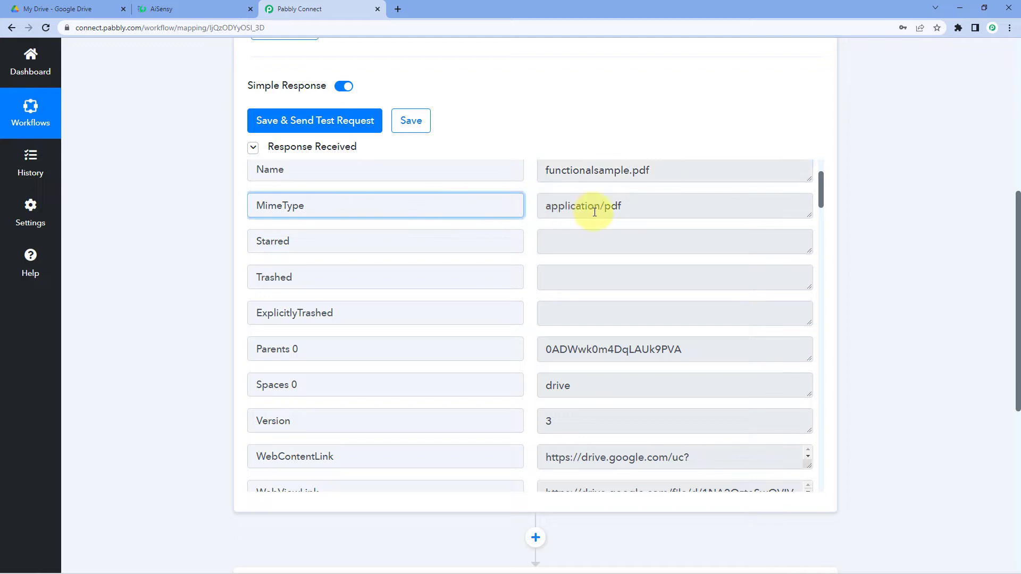
left_click_drag(660, 209, 529, 214)
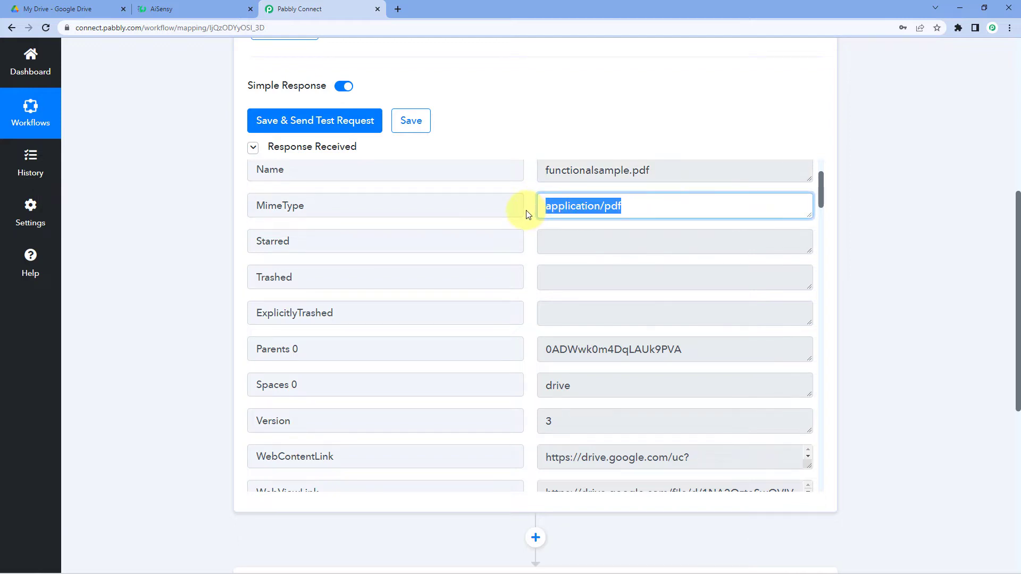
scroll(534, 222, "down", 4)
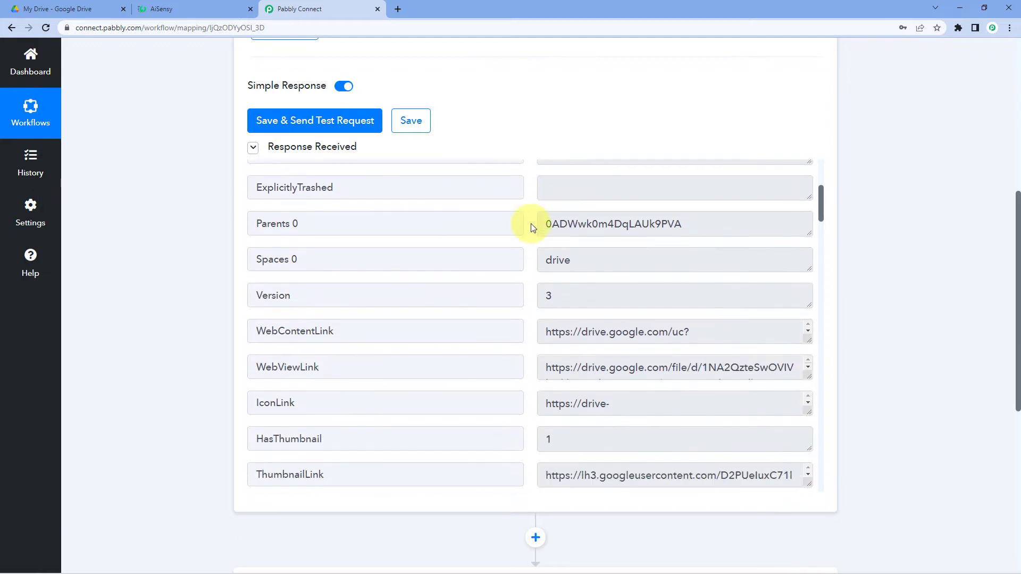
scroll(532, 227, "down", 1)
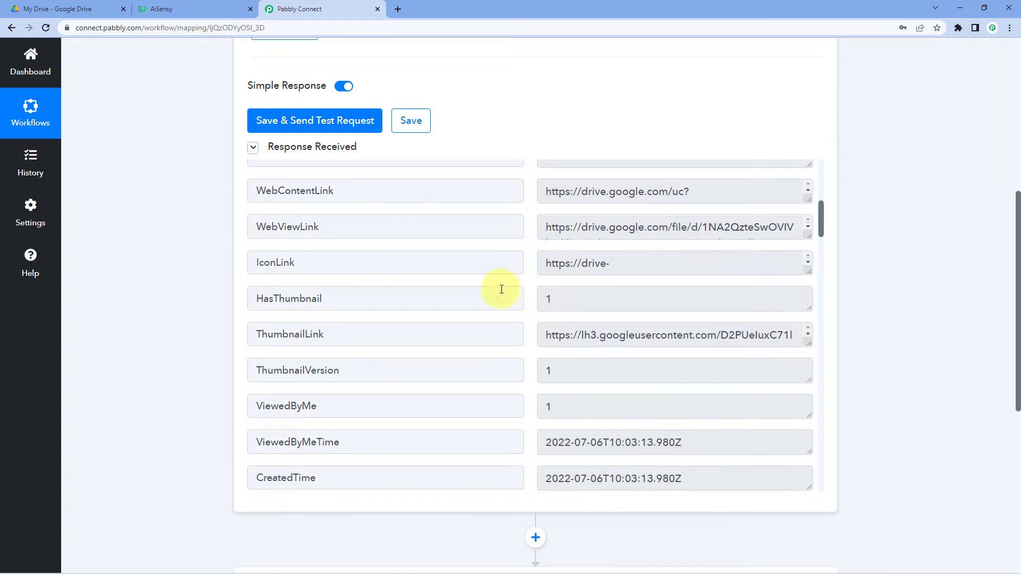
left_click(646, 218)
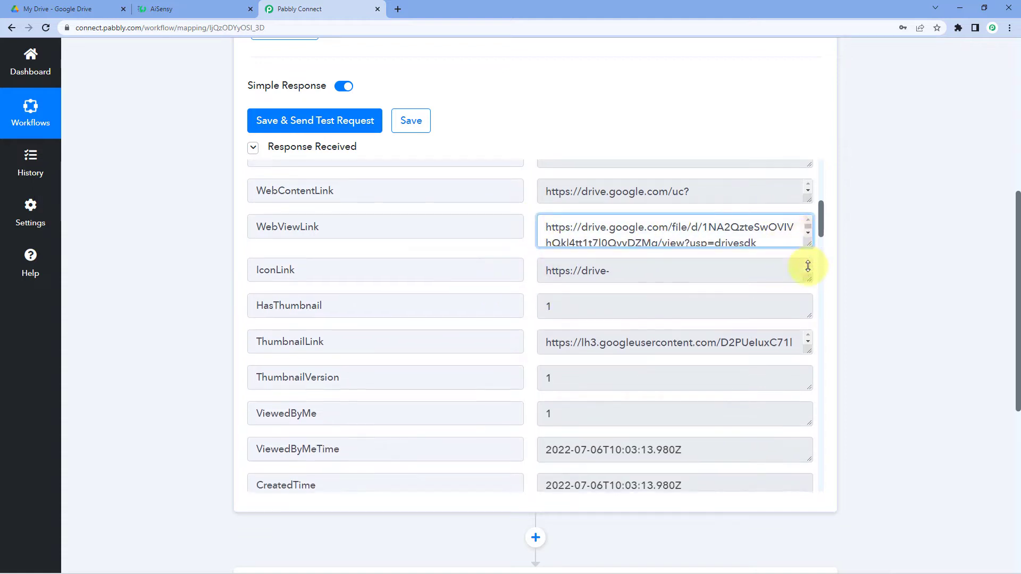
Check the owner display name and scroll through the remaining response fields, including size 98553.
scroll(585, 266, "down", 4)
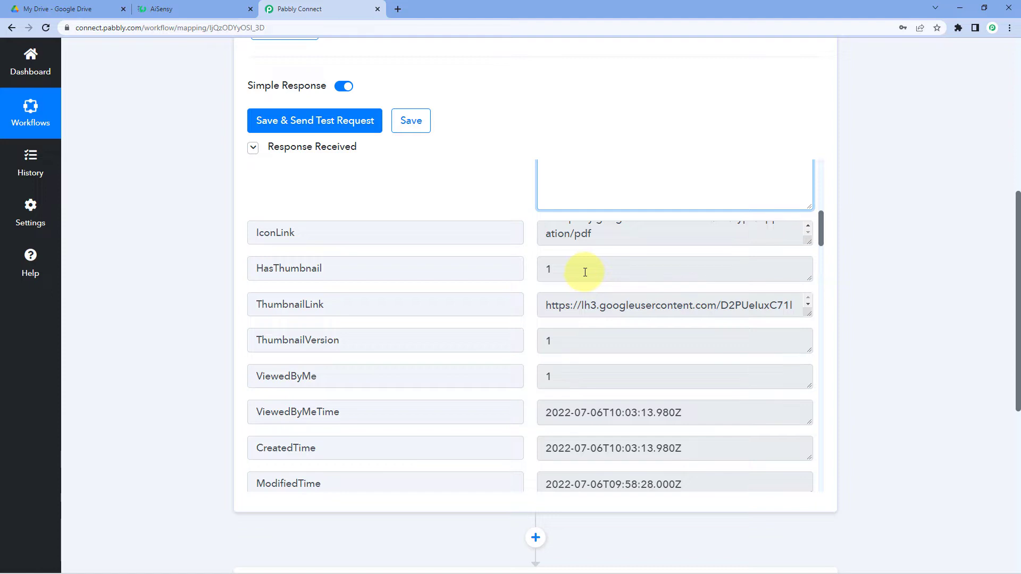
scroll(548, 293, "down", 8)
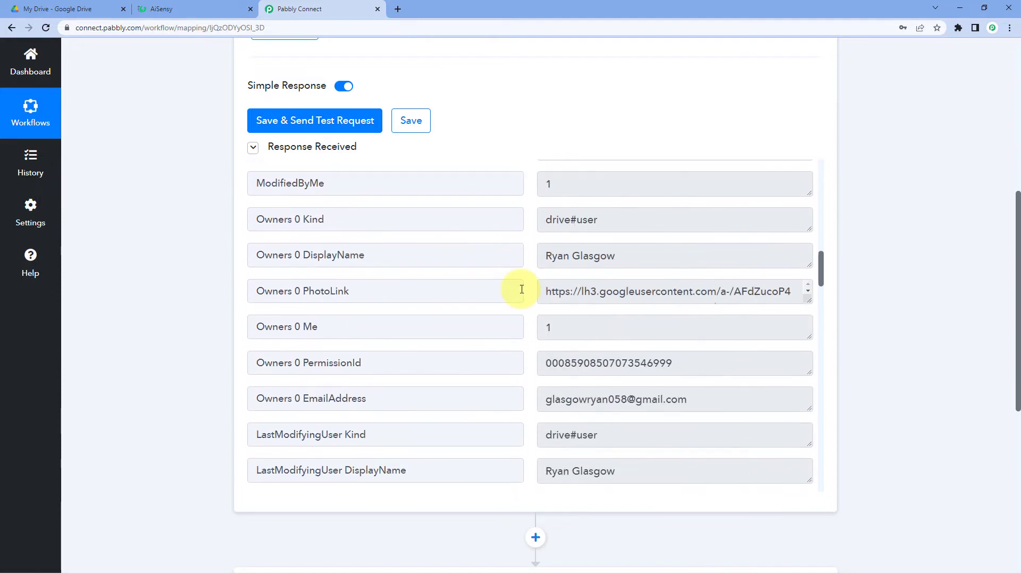
scroll(521, 289, "down", 1)
left_click(611, 205)
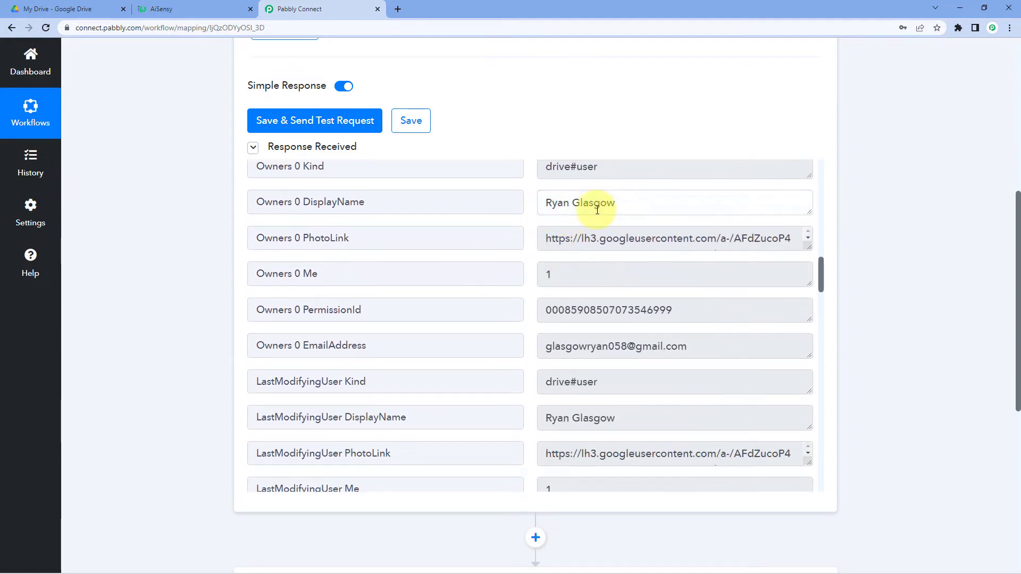
triple_click(554, 202)
scroll(553, 290, "down", 3)
scroll(553, 290, "down", 10)
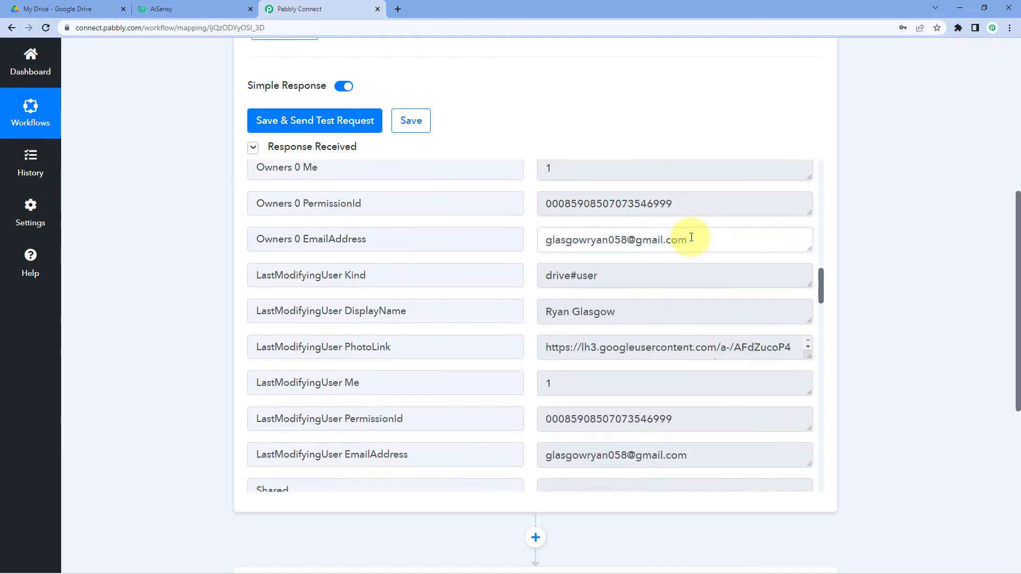
scroll(542, 287, "down", 15)
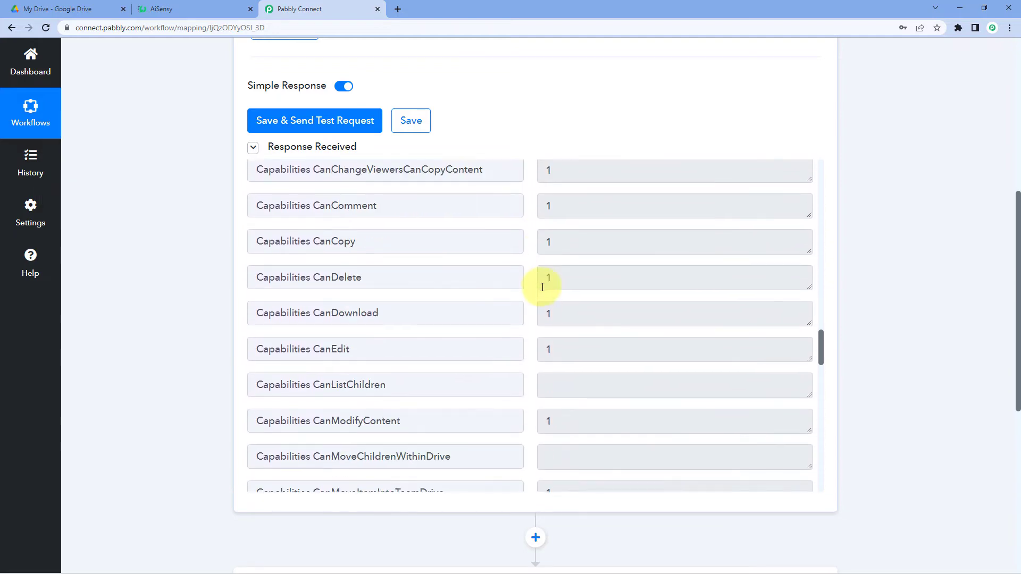
scroll(538, 293, "down", 12)
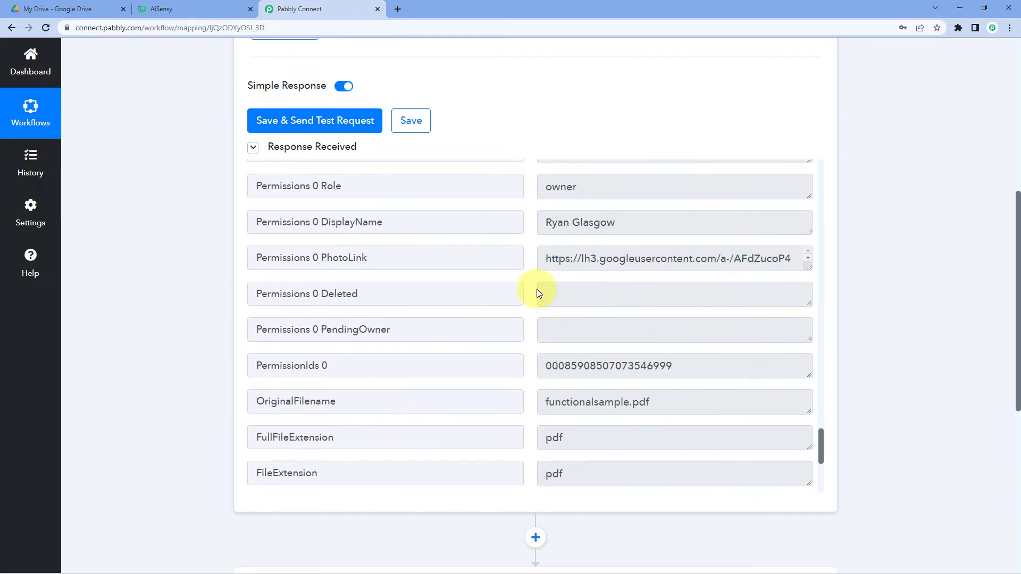
scroll(538, 289, "down", 3)
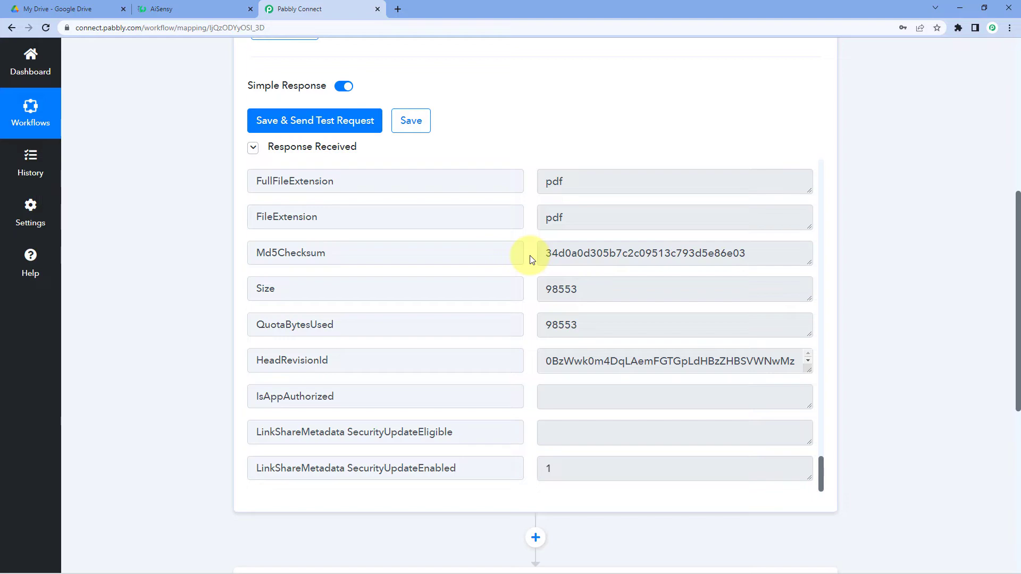
scroll(530, 259, "up", 15)
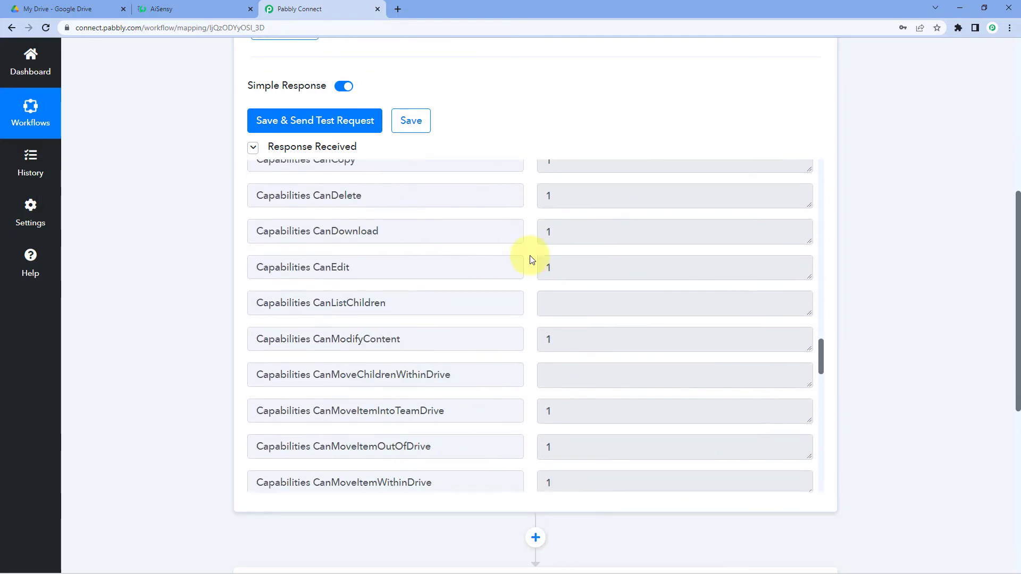
scroll(530, 259, "up", 5)
left_click_drag(822, 332, 830, 180)
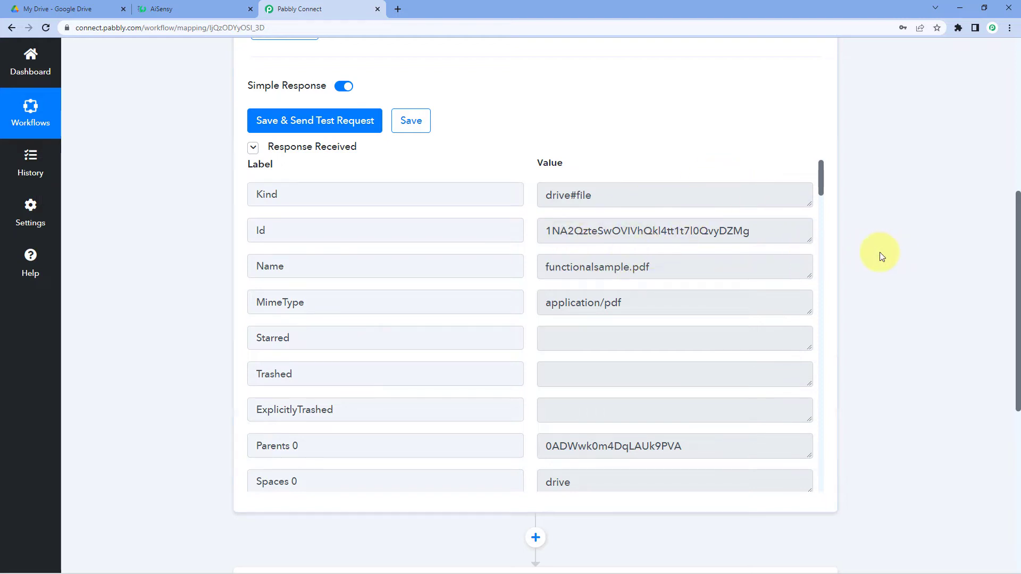
scroll(879, 253, "down", 6)
Search 'Goog' and set the action to Google Drive's Share a File With Anyone event.
left_click(417, 287)
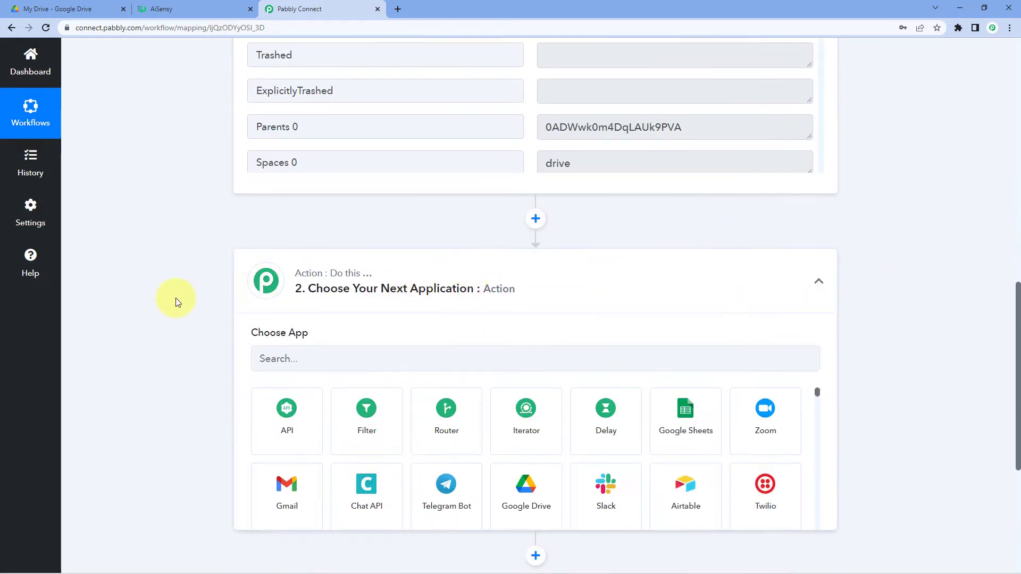
scroll(176, 297, "down", 1)
left_click(299, 304)
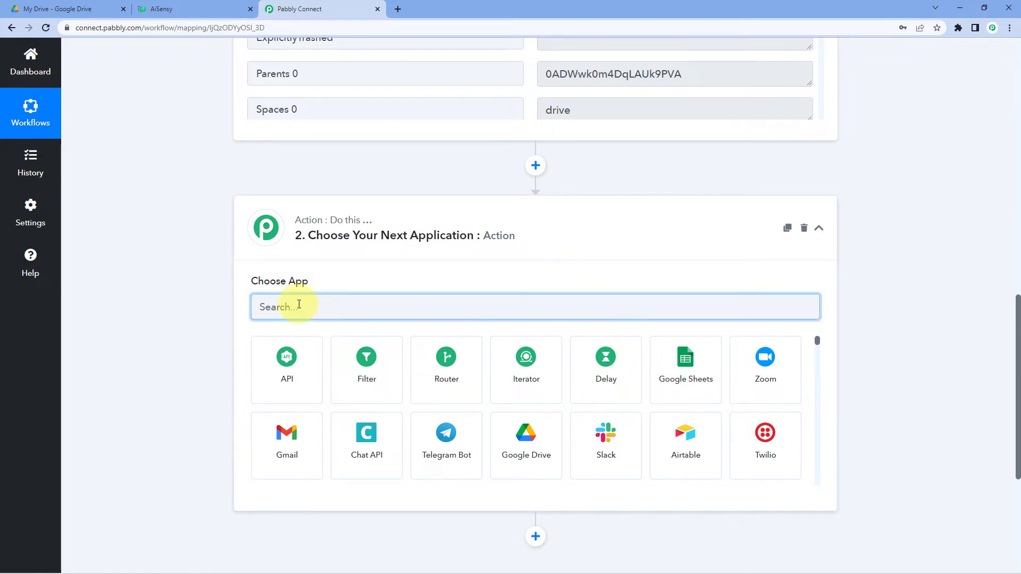
type("Googl")
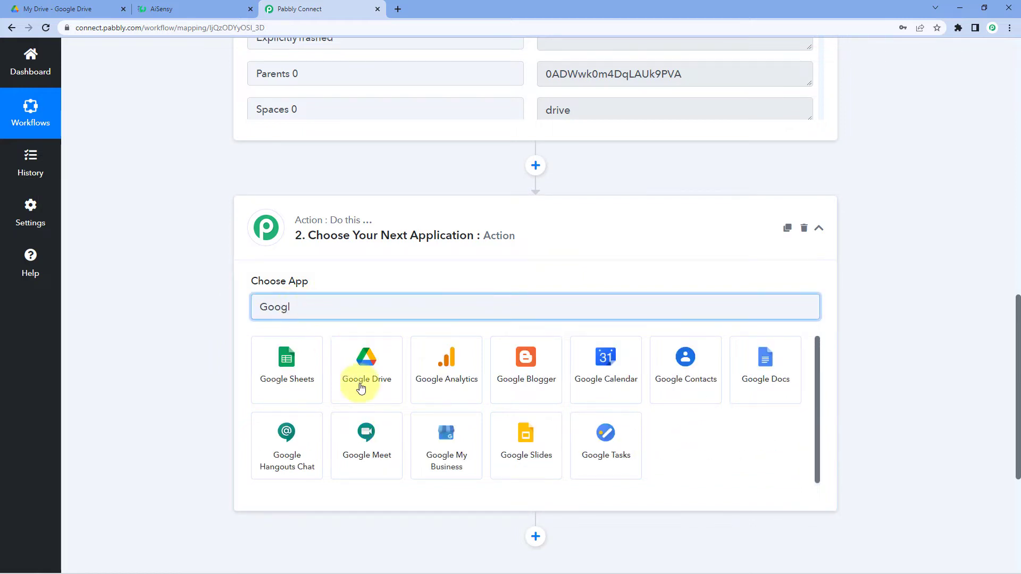
left_click(358, 392)
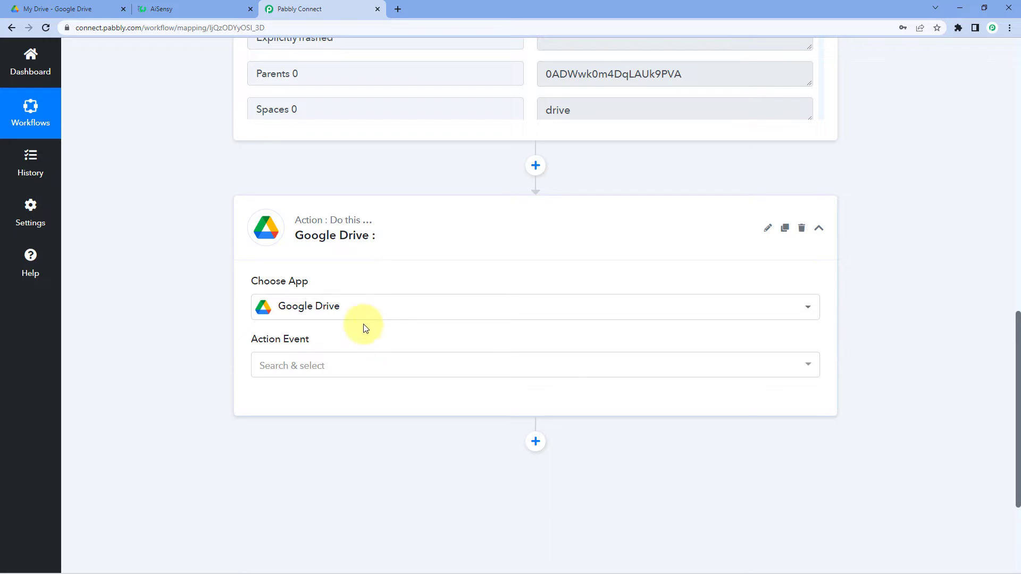
scroll(249, 298, "down", 2)
left_click(349, 258)
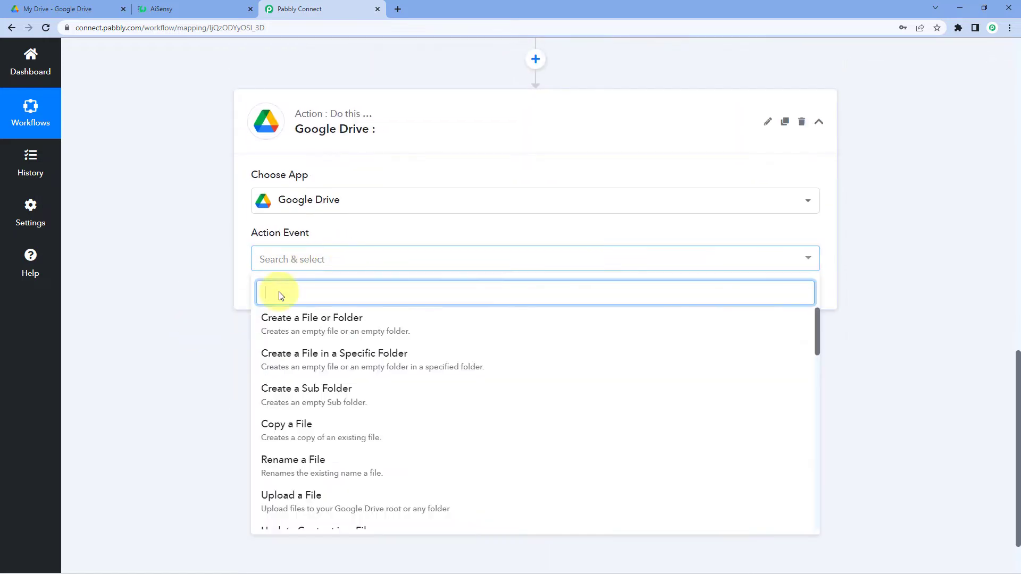
scroll(364, 372, "down", 6)
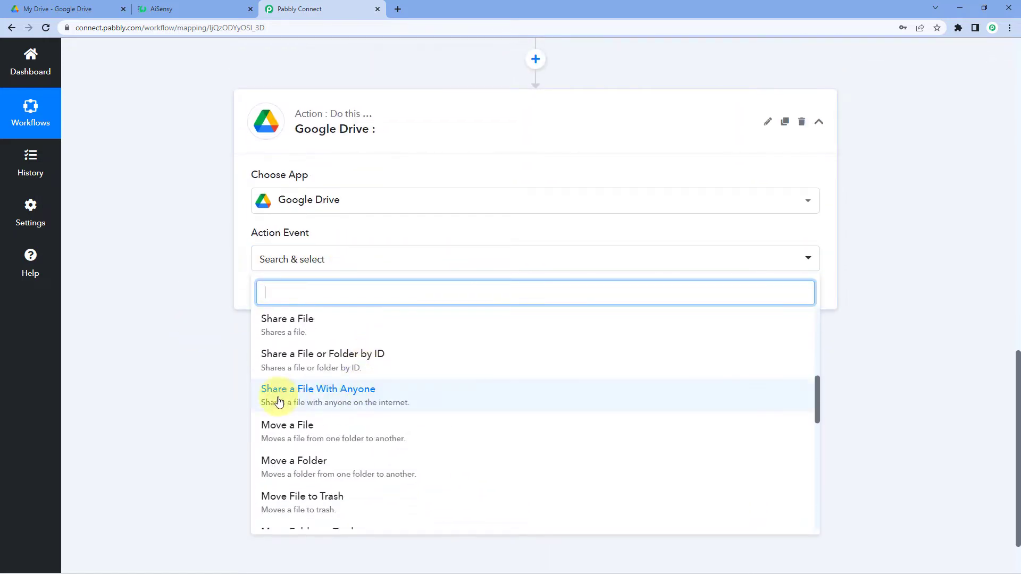
left_click(323, 393)
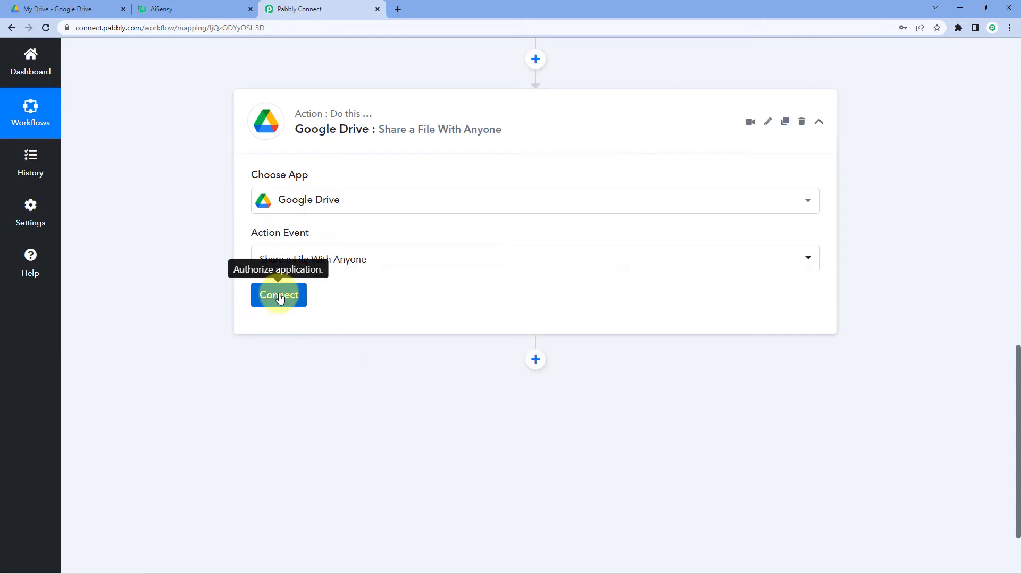
left_click(273, 296)
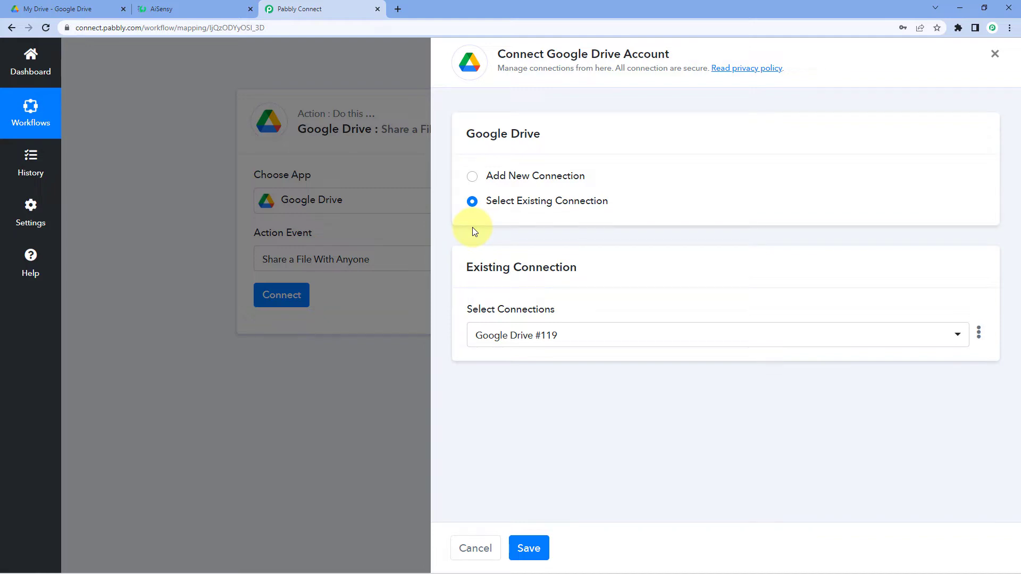
Save the existing Google Drive connection for the share action.
left_click(529, 548)
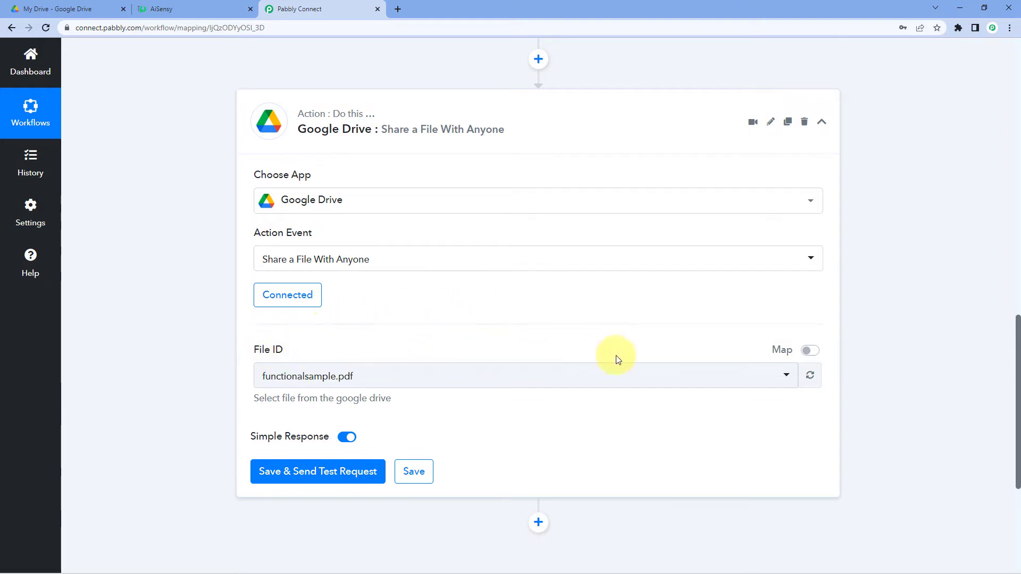
Turn on mapping for File ID and delete the fixed functionalsample.pdf file ID.
left_click(590, 376)
left_click(404, 378)
left_click(482, 380)
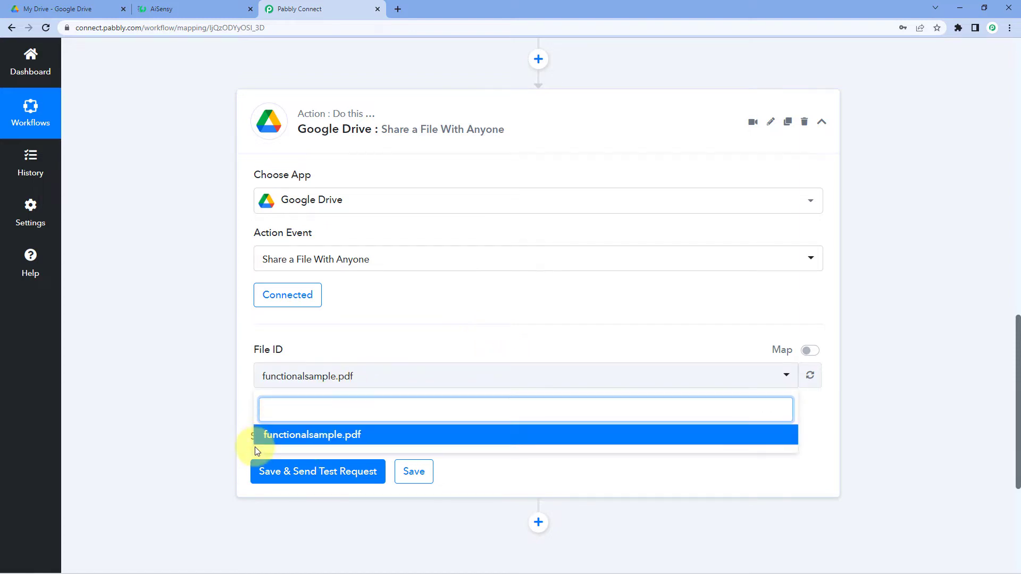
left_click(426, 376)
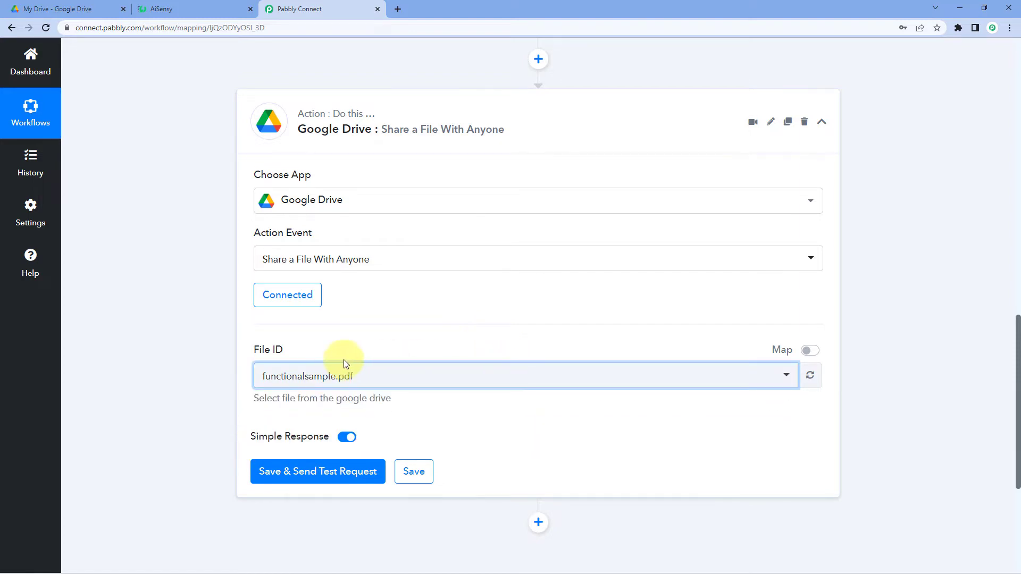
left_click(808, 351)
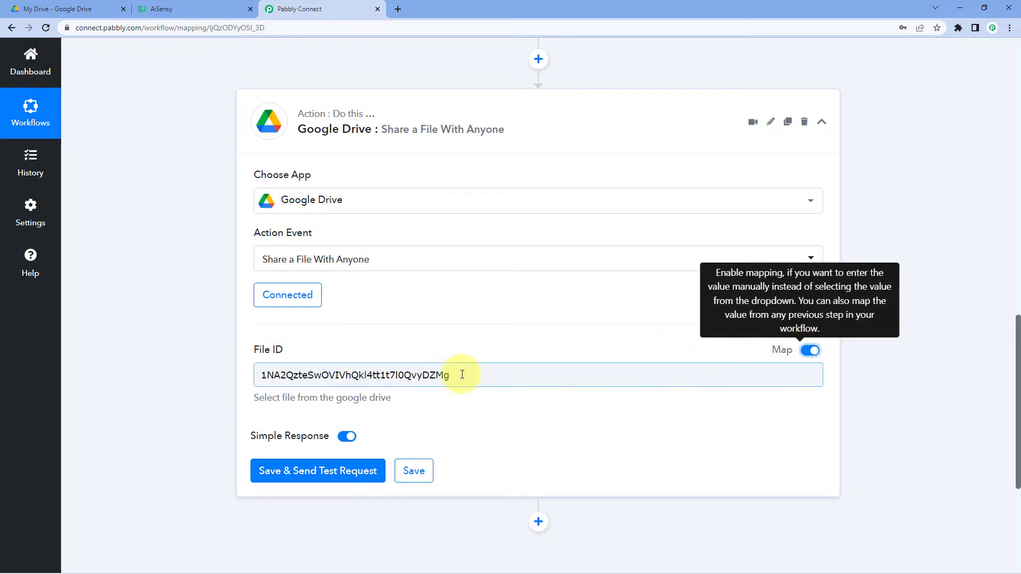
left_click_drag(462, 375, 194, 397)
key("BackSpace")
left_click(379, 342)
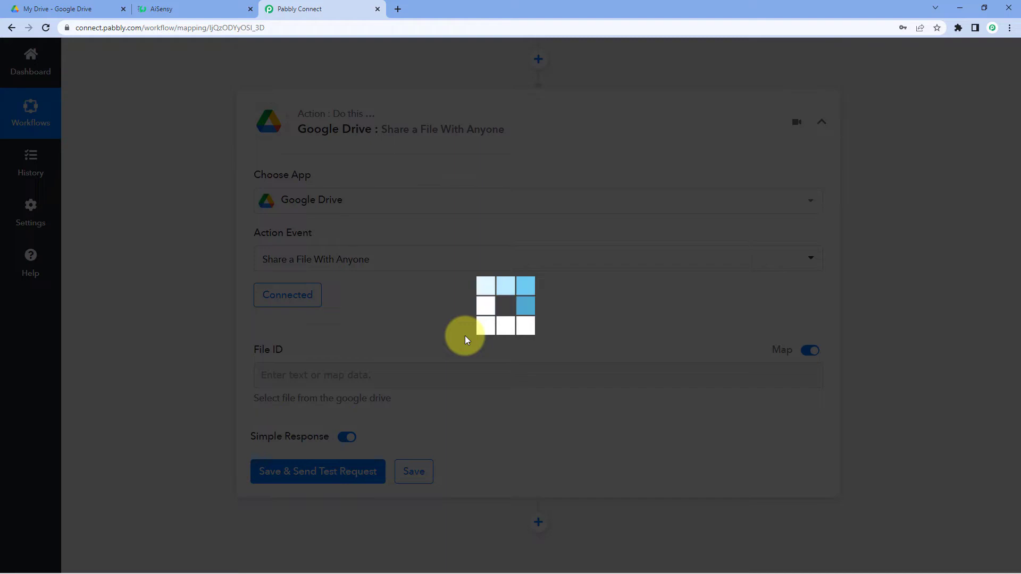
scroll(465, 338, "up", 10)
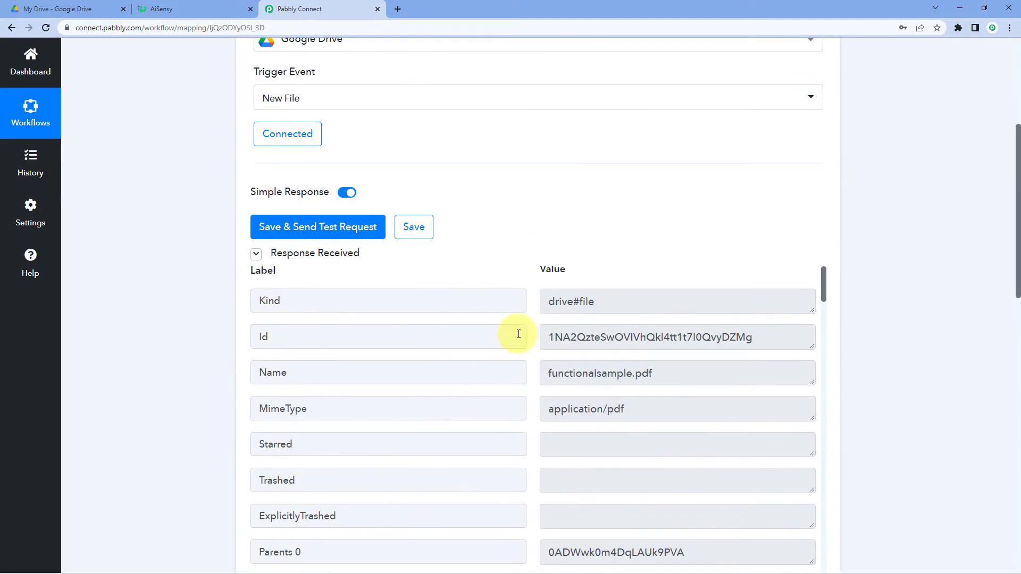
scroll(526, 273, "down", 5)
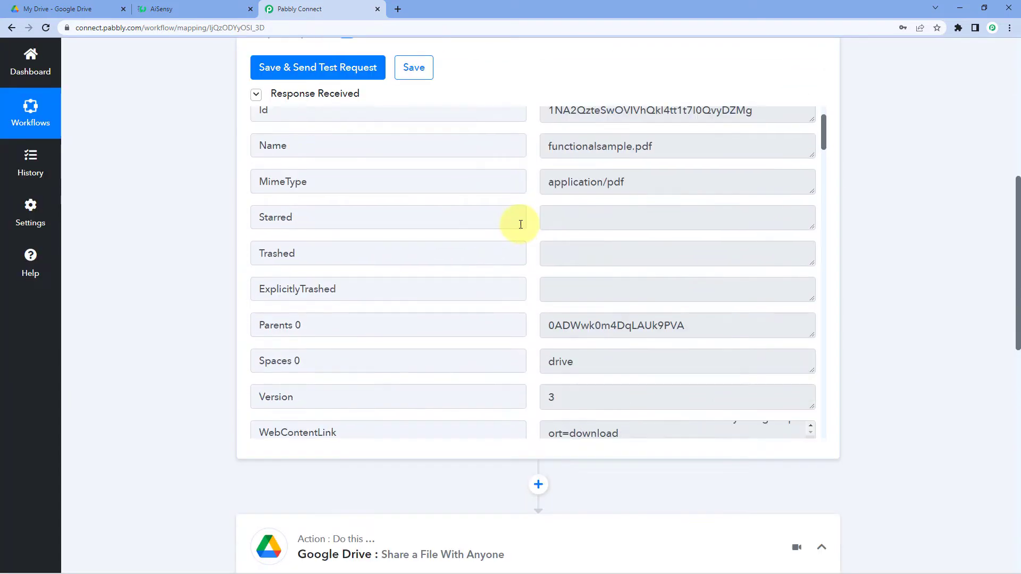
scroll(520, 224, "up", 2)
left_click(548, 188)
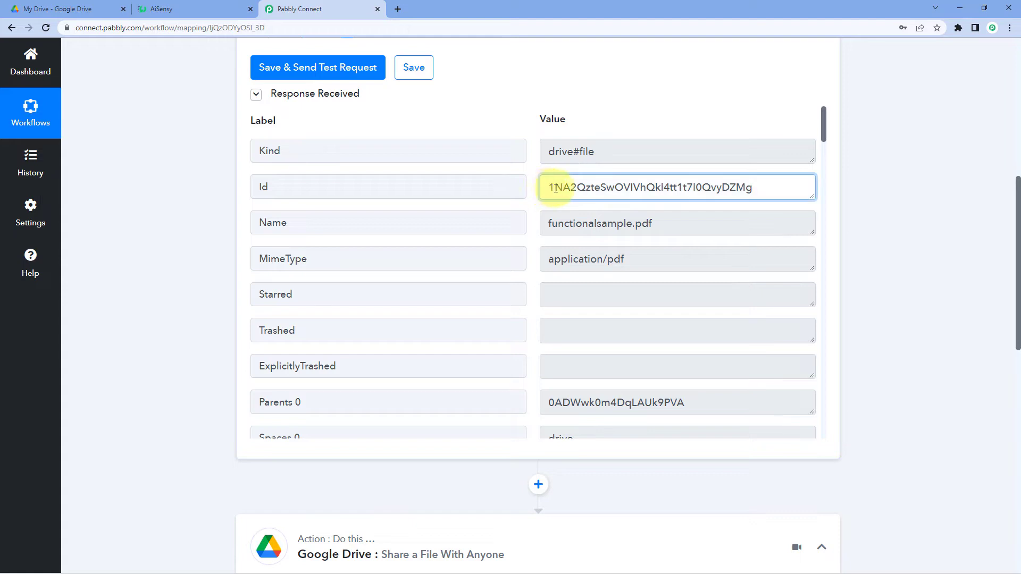
left_click_drag(548, 188, 785, 186)
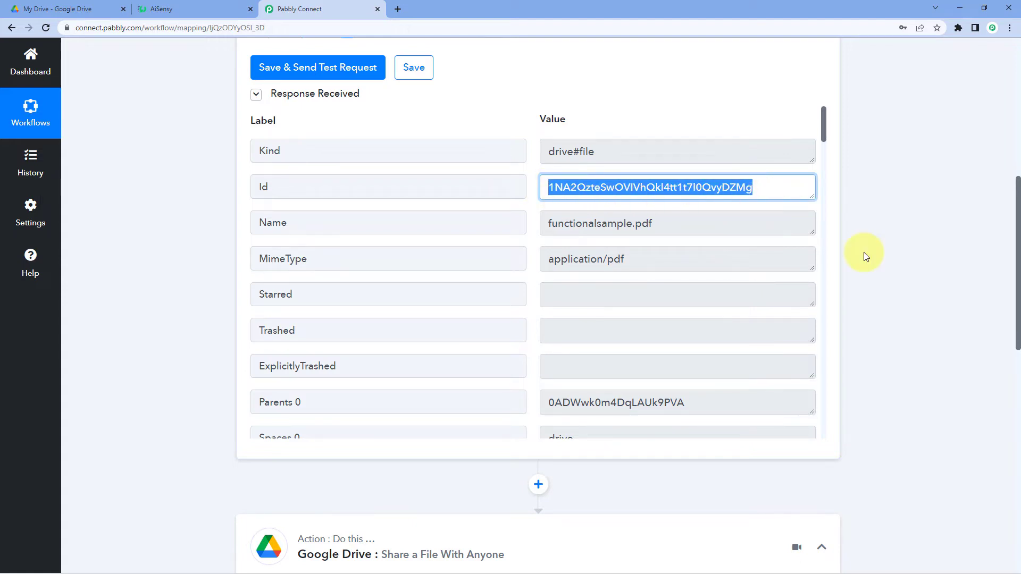
scroll(864, 252, "down", 8)
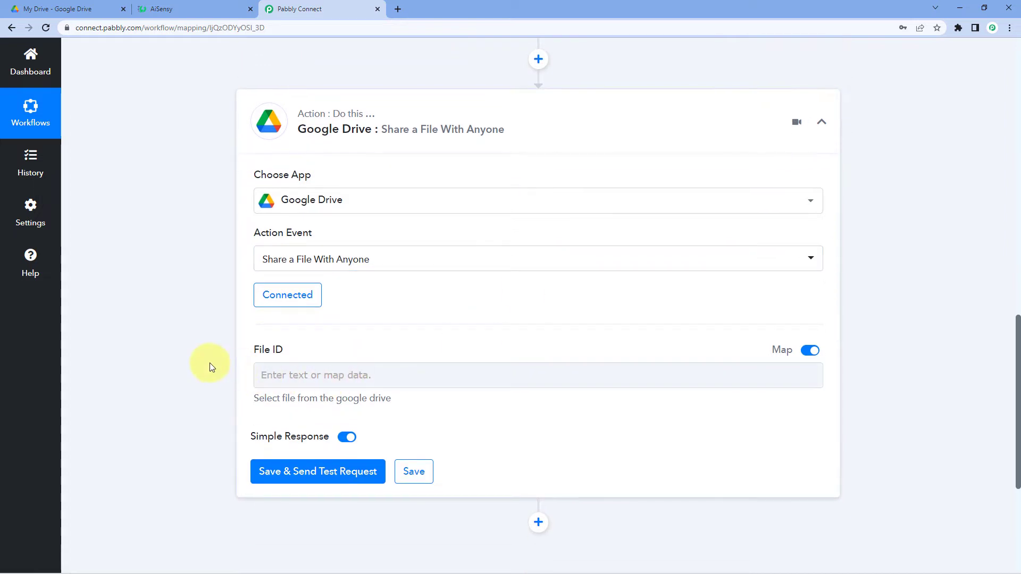
Map the '1. Google Drive: New File' trigger's Id into the File ID field.
scroll(209, 363, "down", 1)
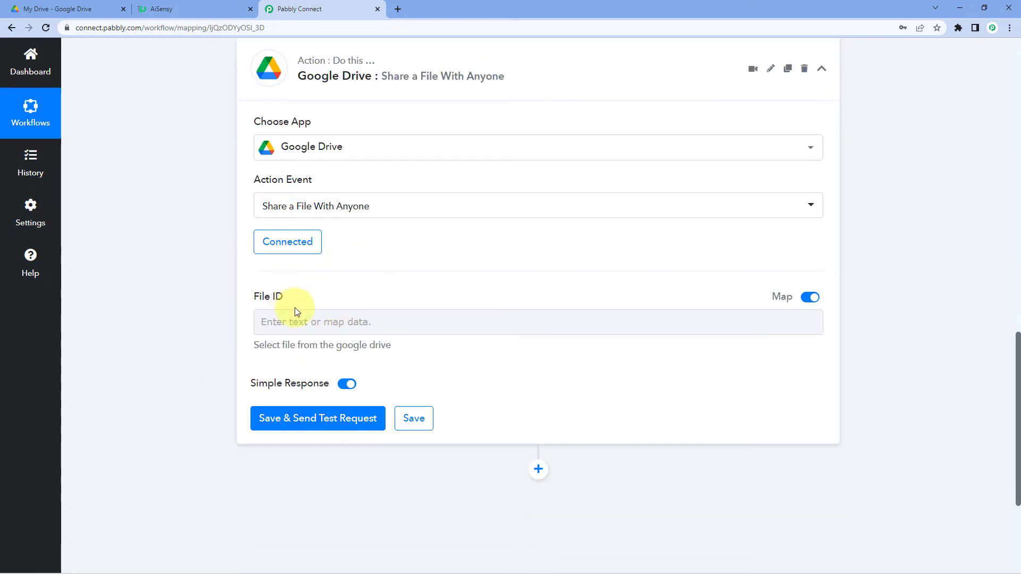
left_click(271, 329)
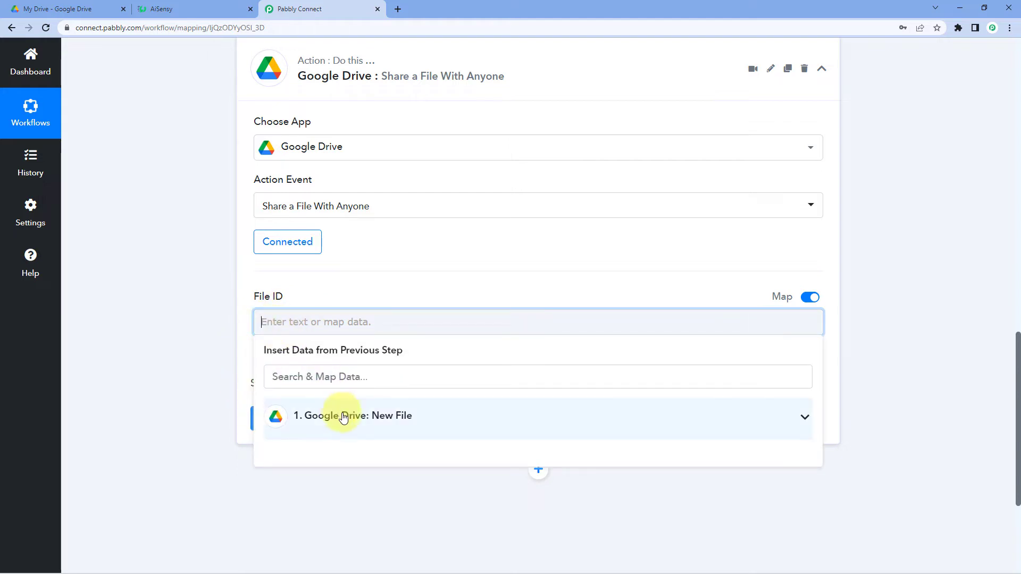
left_click(338, 415)
scroll(208, 388, "down", 2)
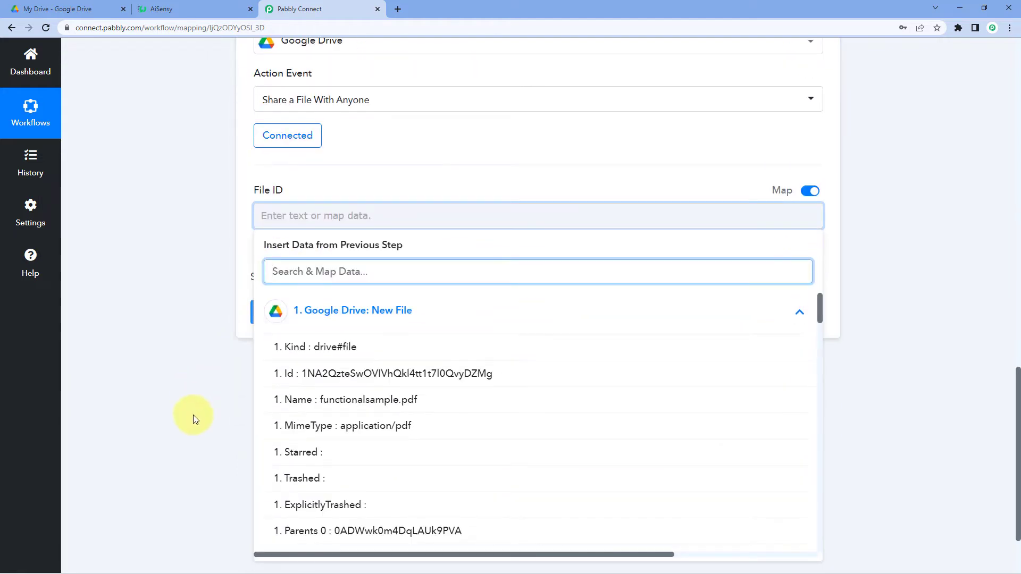
left_click(381, 375)
Save and test the share action, then select the returned WebViewLink URL.
left_click(308, 322)
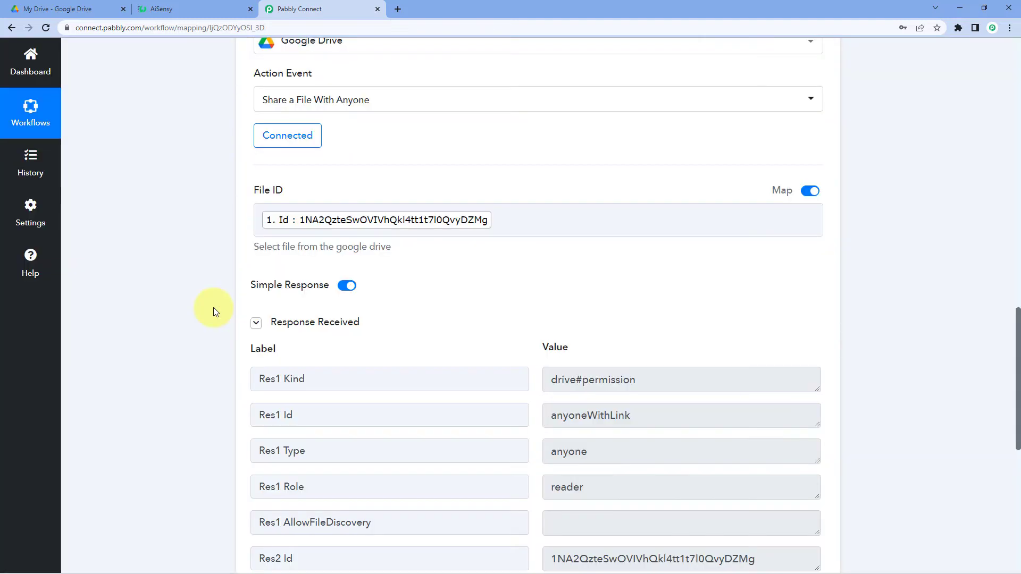
scroll(349, 315, "down", 3)
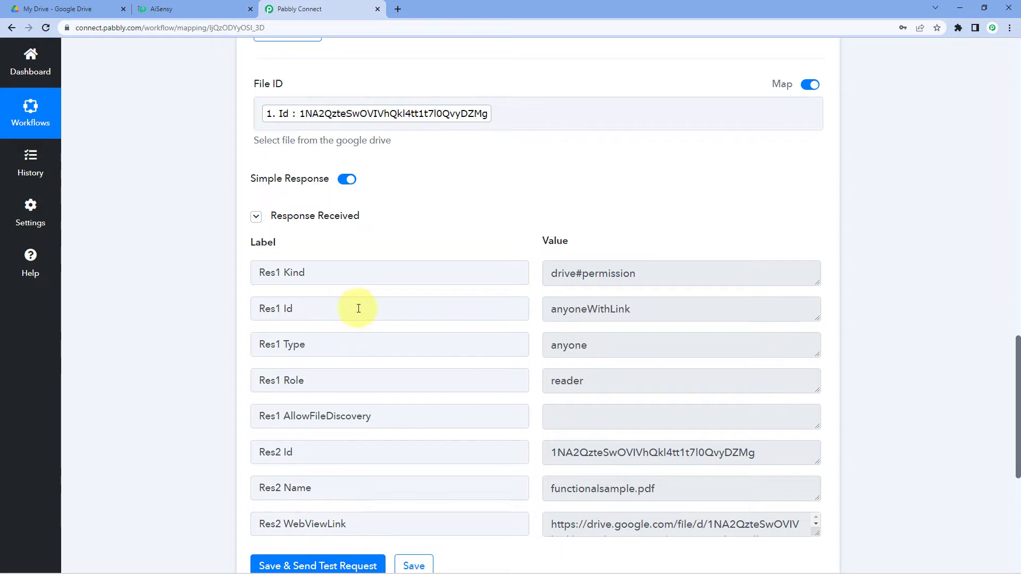
scroll(490, 208, "down", 2)
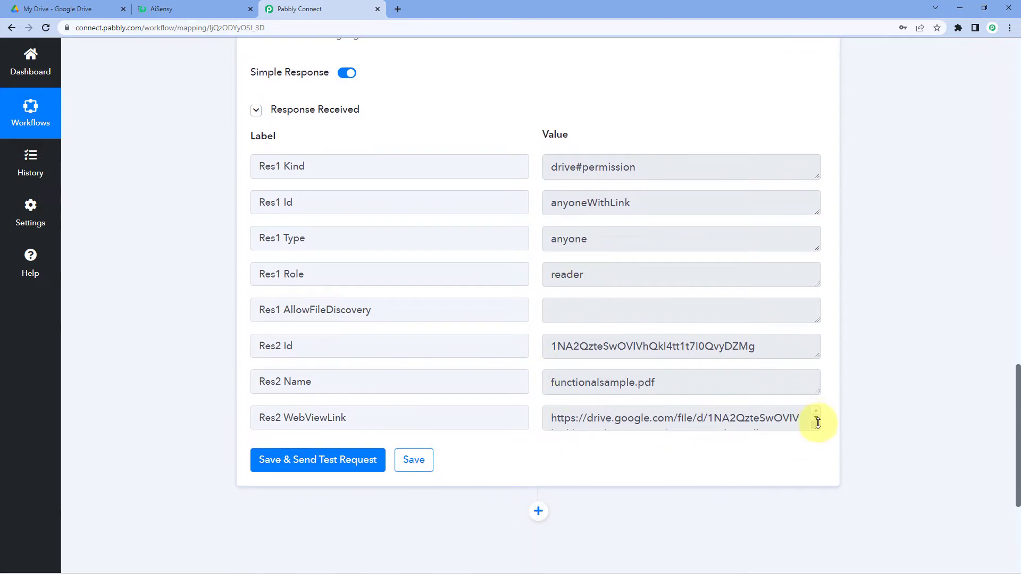
left_click_drag(817, 422, 513, 412)
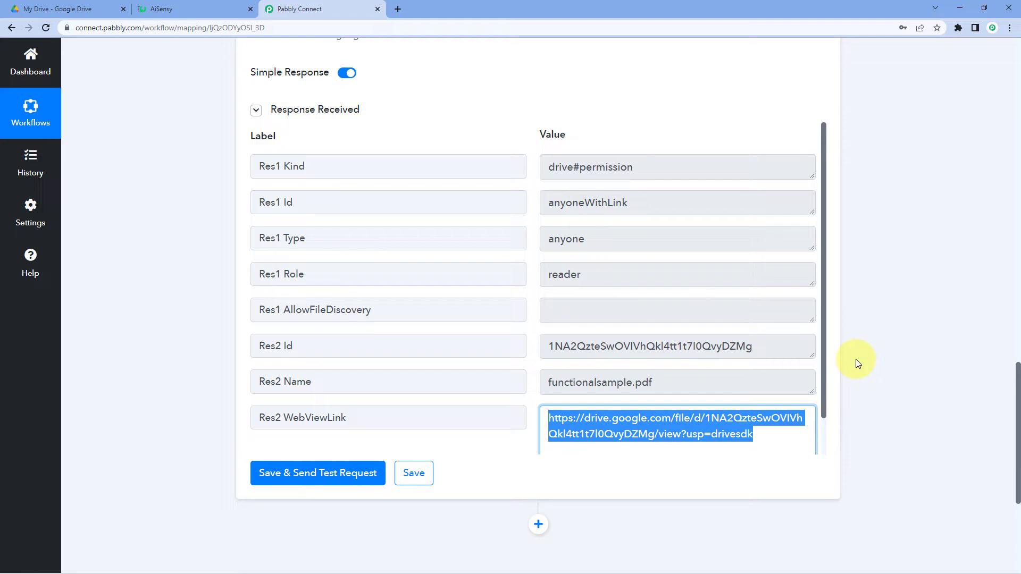
scroll(856, 359, "up", 10)
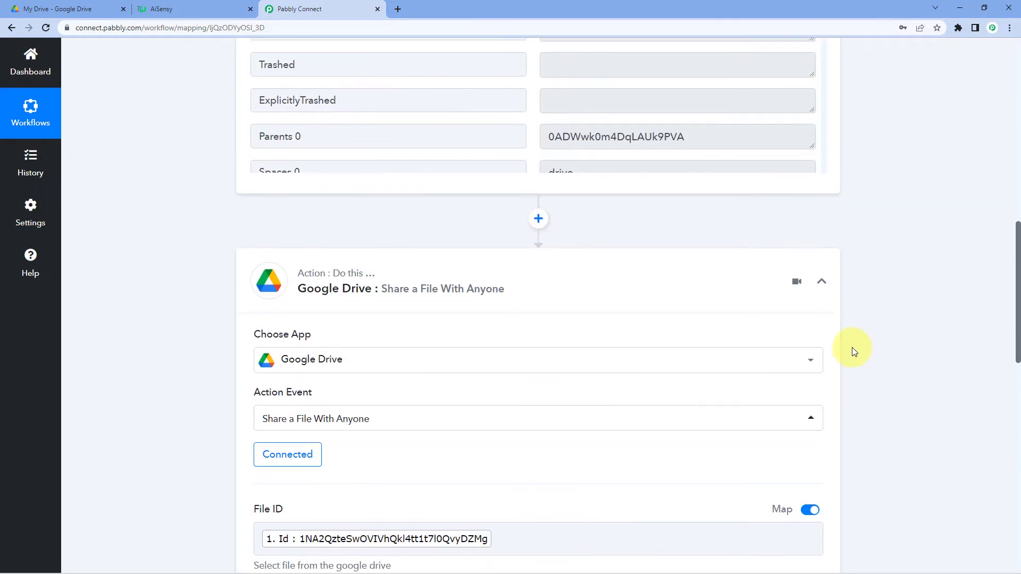
left_click(819, 282)
scroll(857, 271, "up", 5)
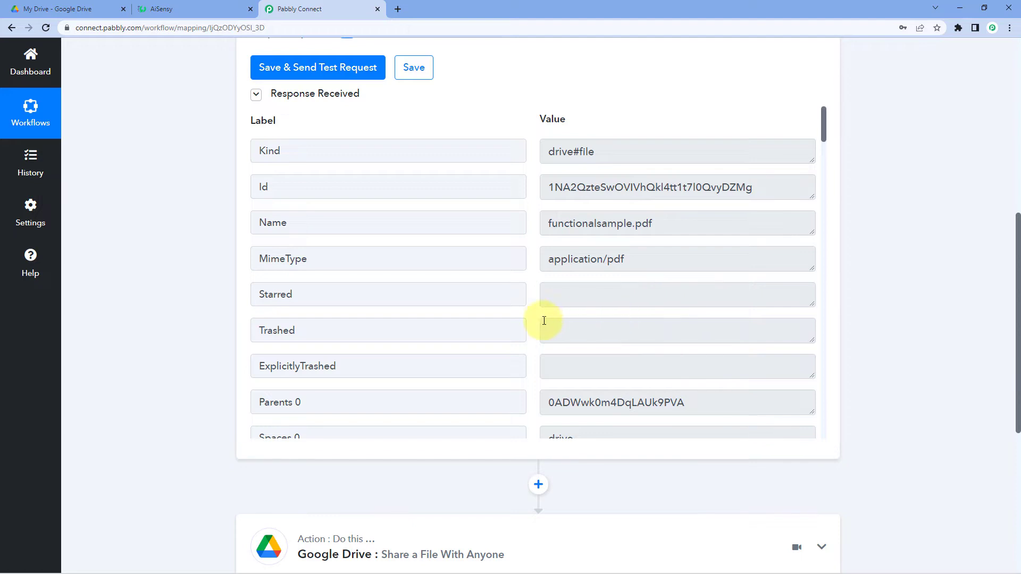
scroll(545, 314, "up", 2)
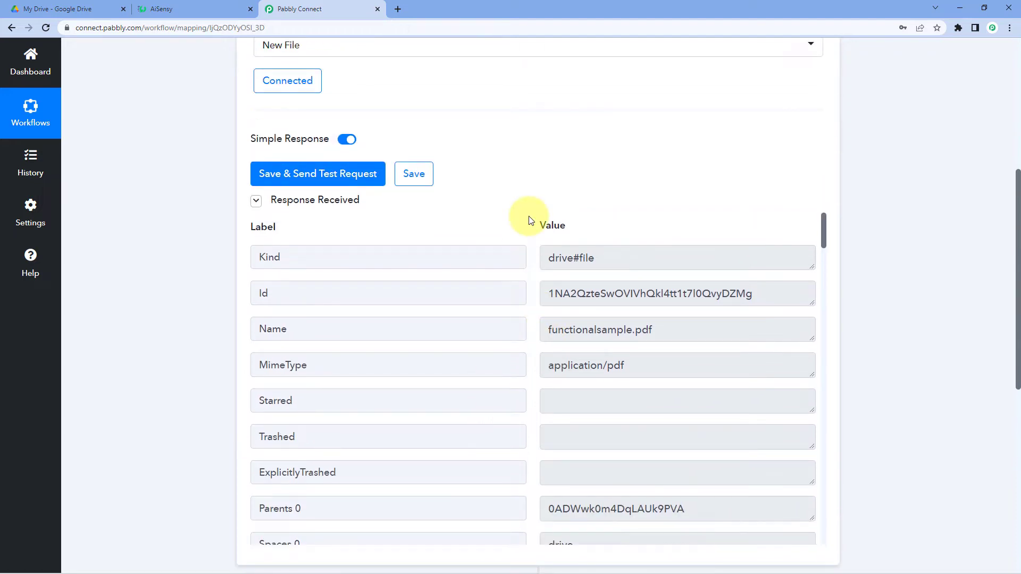
scroll(520, 250, "down", 5)
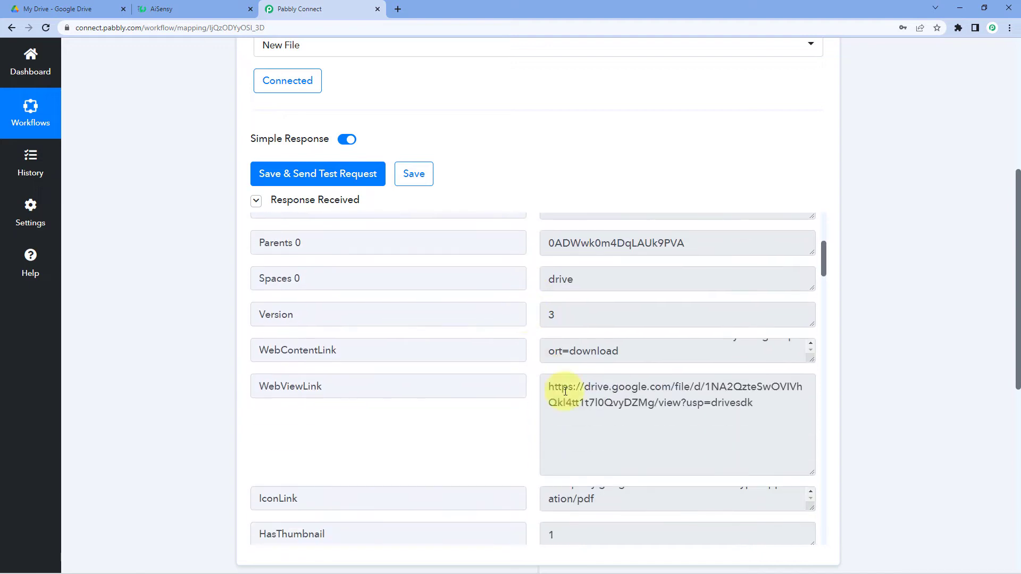
left_click(586, 408)
left_click_drag(771, 410, 540, 365)
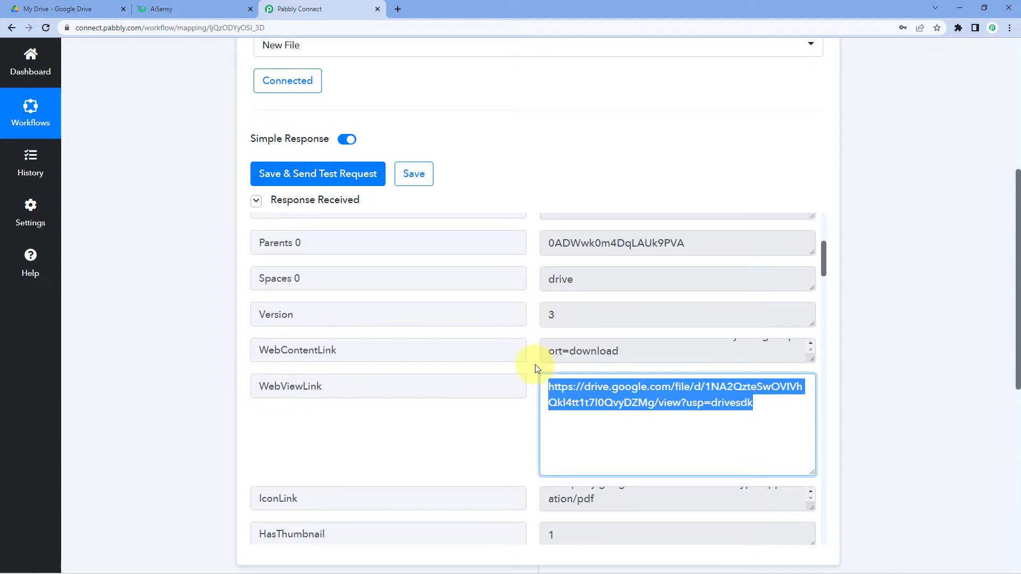
left_click(532, 369)
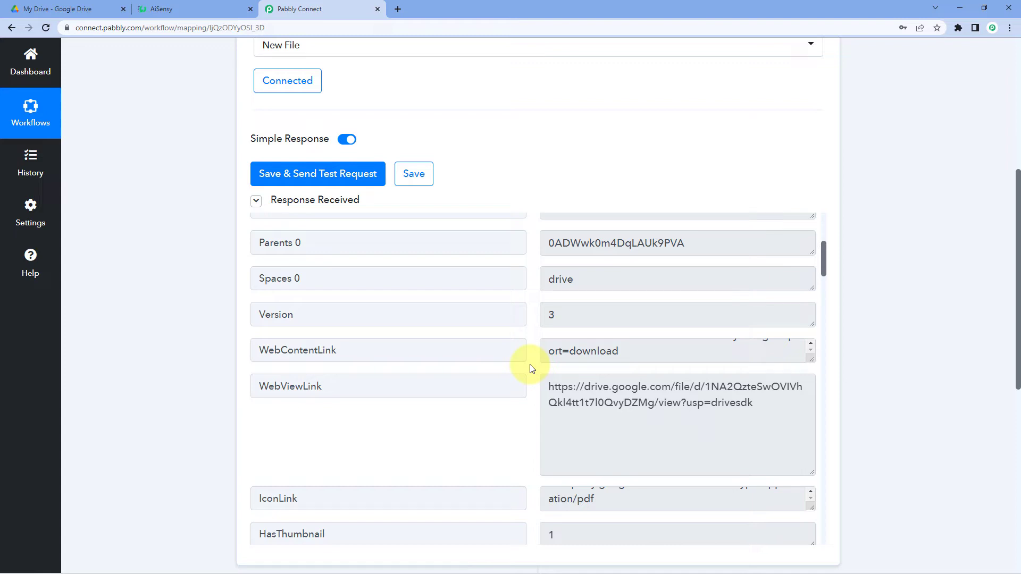
scroll(927, 305, "down", 8)
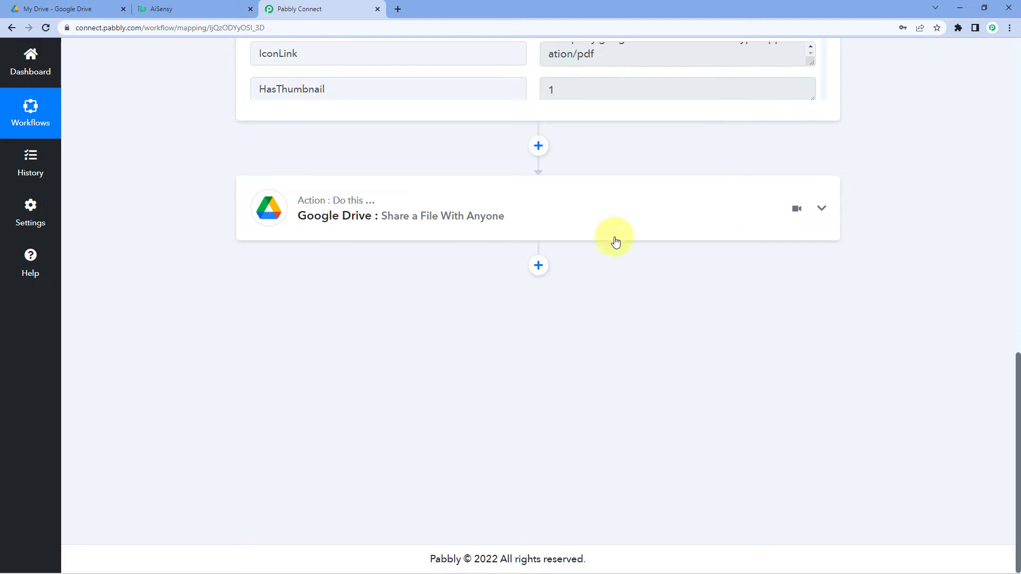
Add a third step using WhatsApp by AiSensy with the Send Template Message event, then bring up its account connection.
left_click(538, 265)
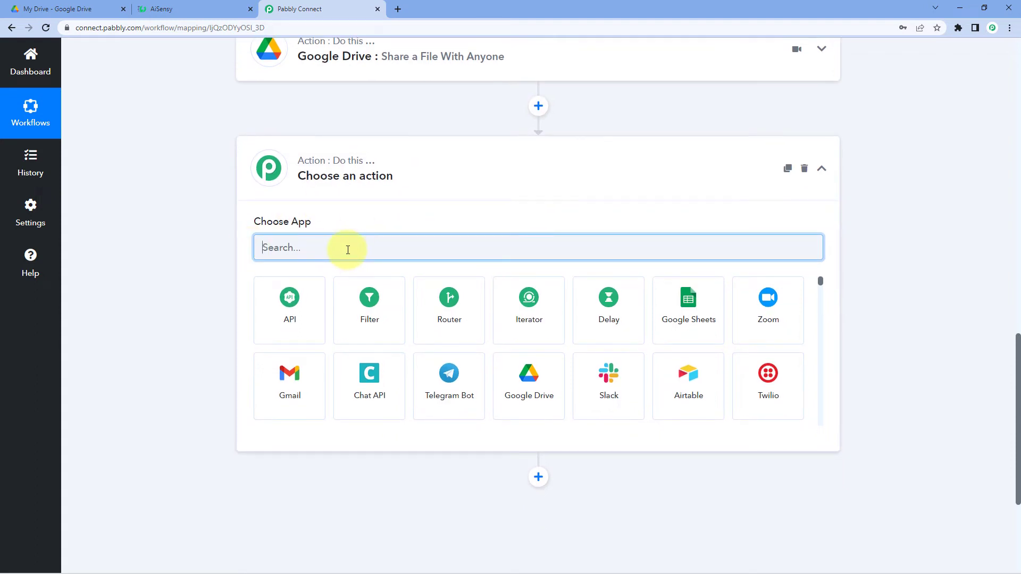
type("Wha")
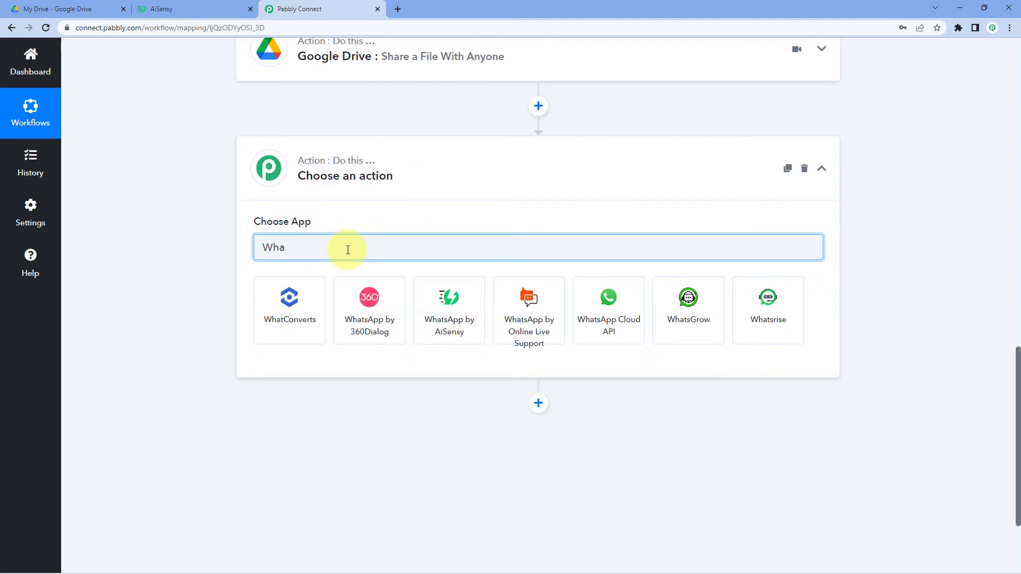
left_click(433, 307)
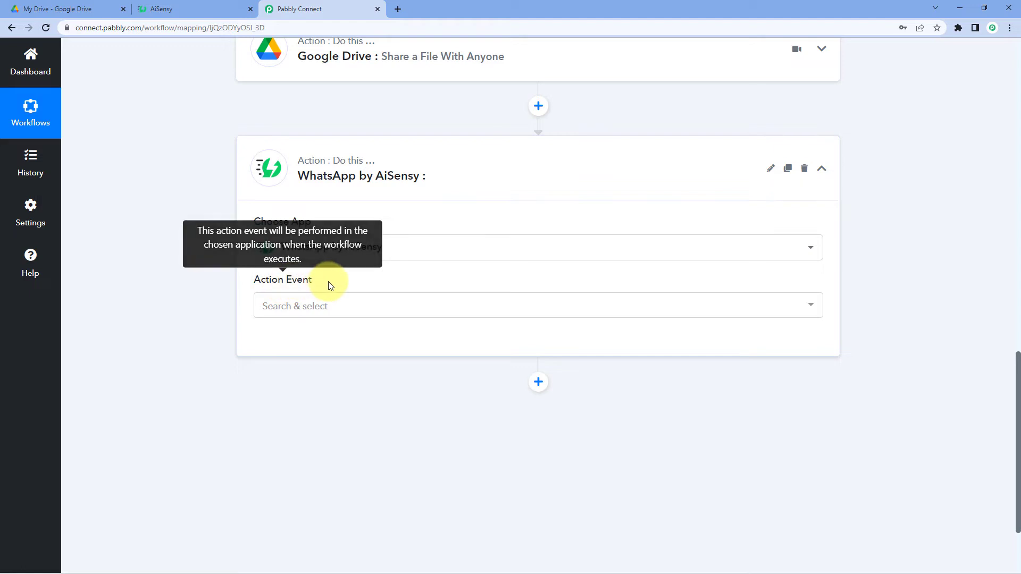
left_click(337, 304)
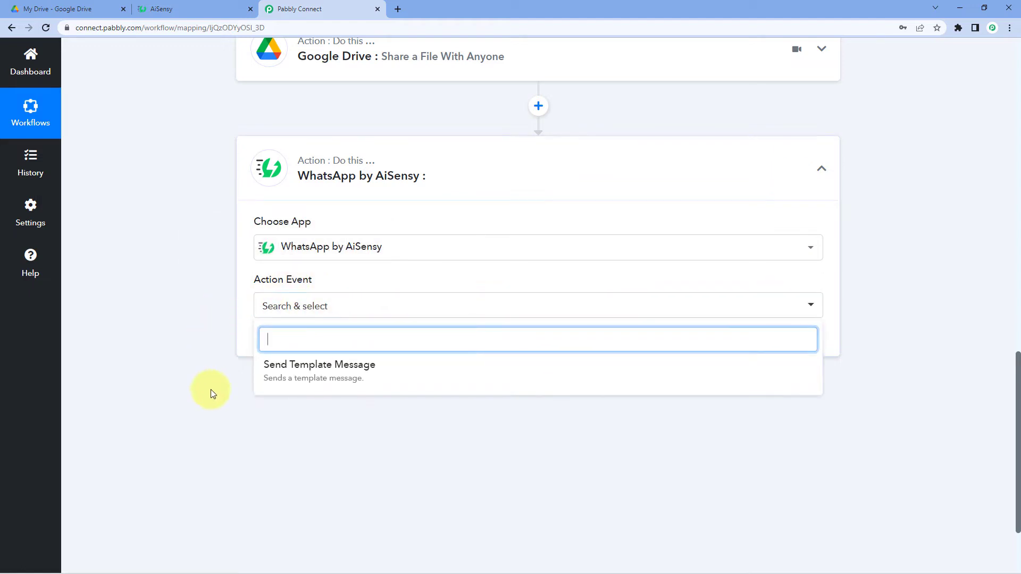
left_click(333, 379)
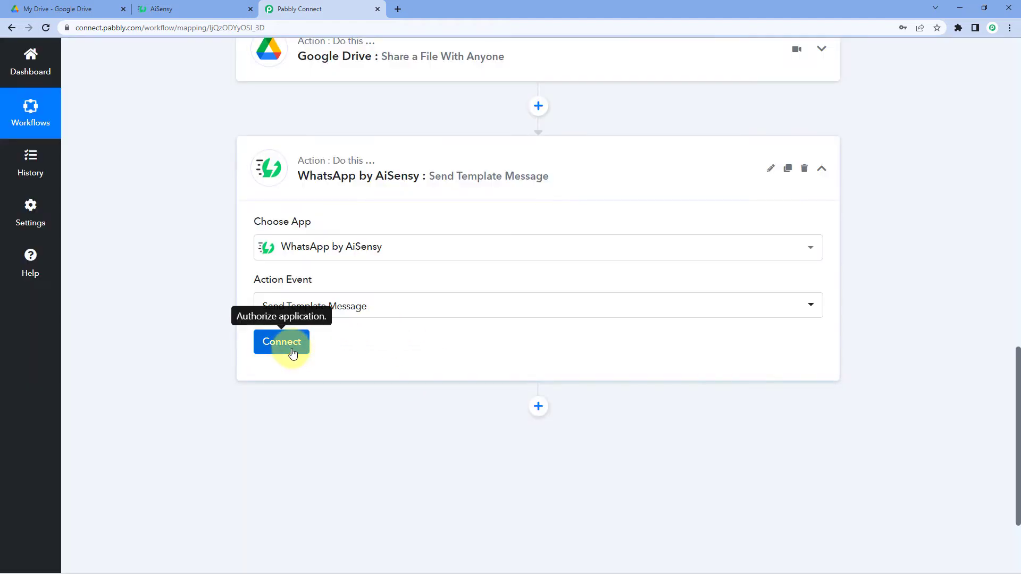
left_click(287, 345)
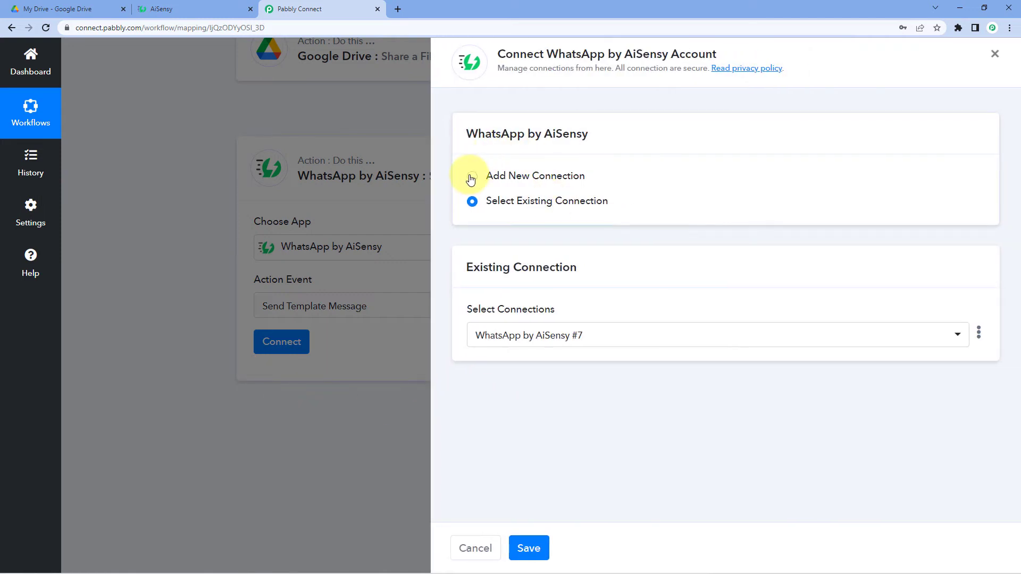
Start a new AiSensy connection, point out the API Key field it requires, then switch to AiSensy.
left_click(471, 176)
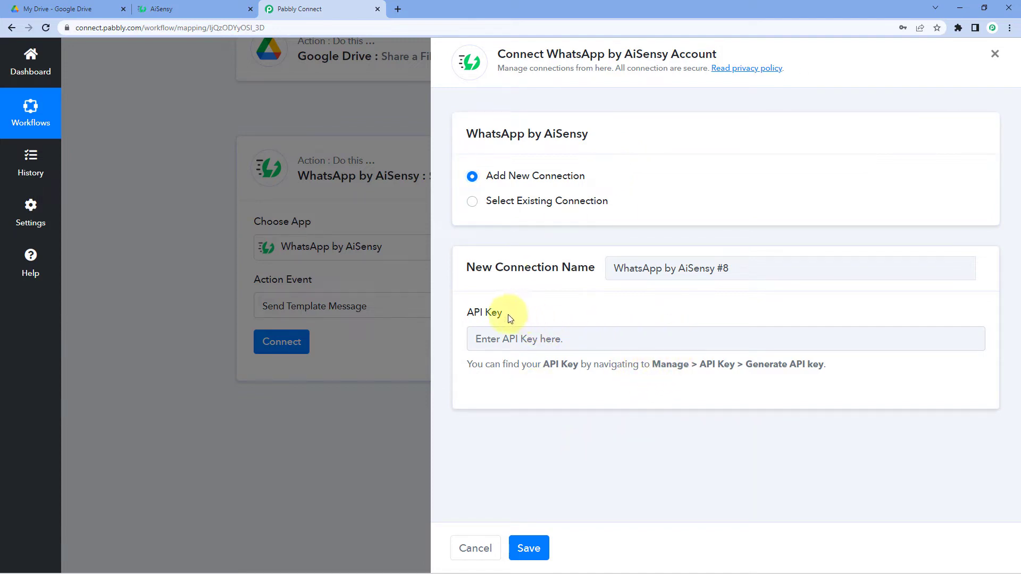
left_click_drag(510, 318, 469, 314)
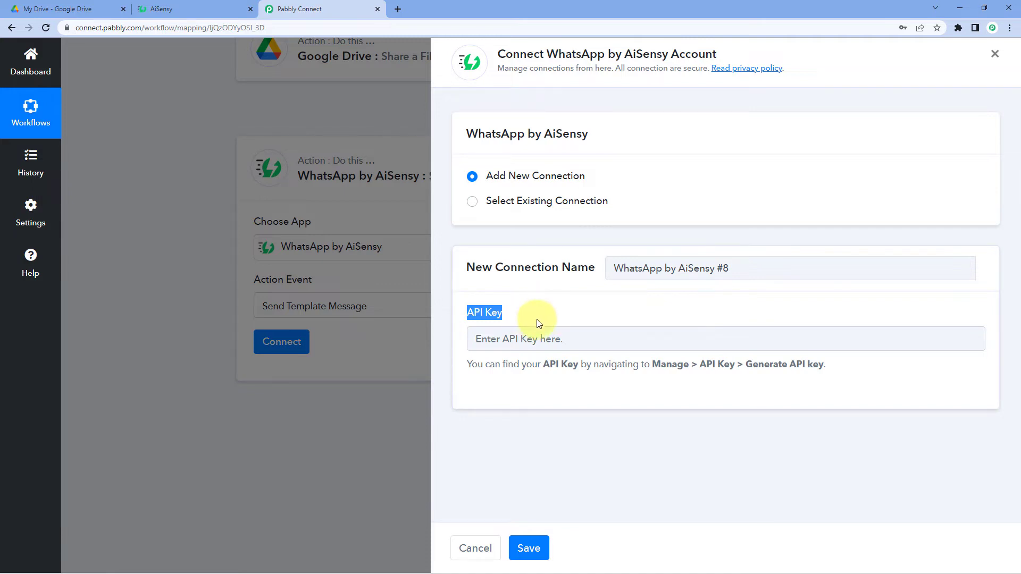
left_click(181, 9)
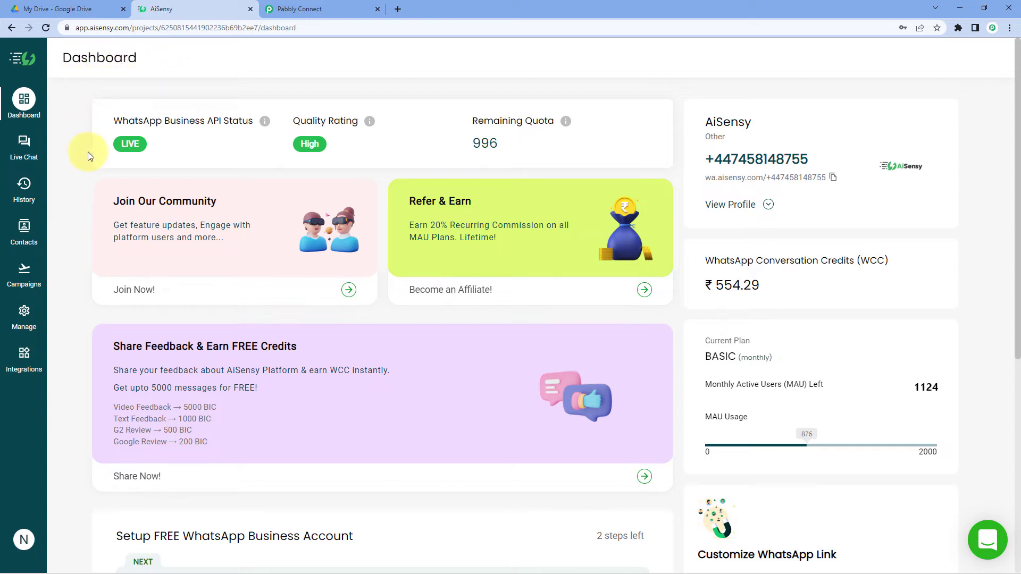
Copy the API key from AiSensy's Manage > API Key page and bring up paste options in Pabbly's API Key field.
left_click(24, 314)
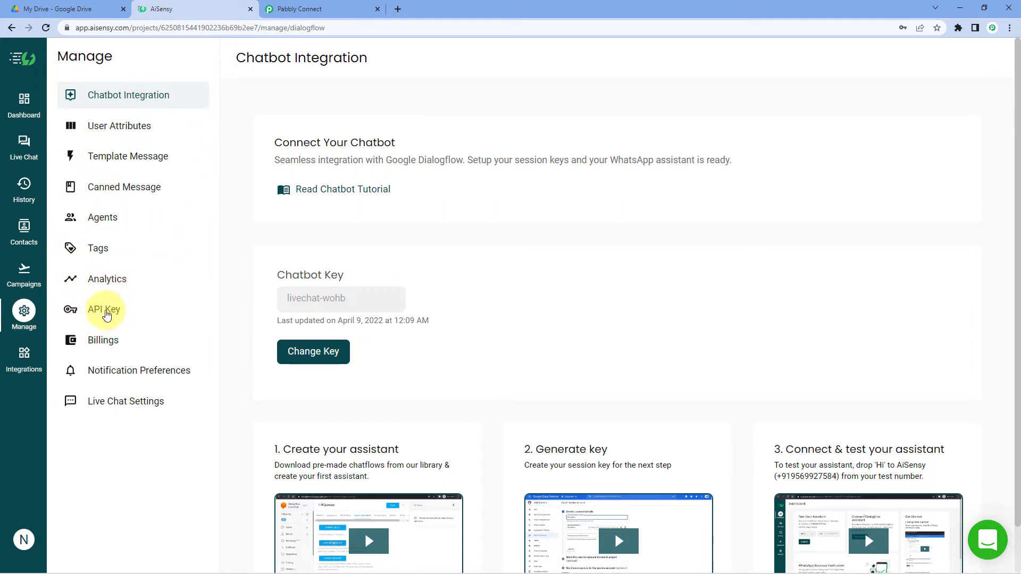
left_click(106, 312)
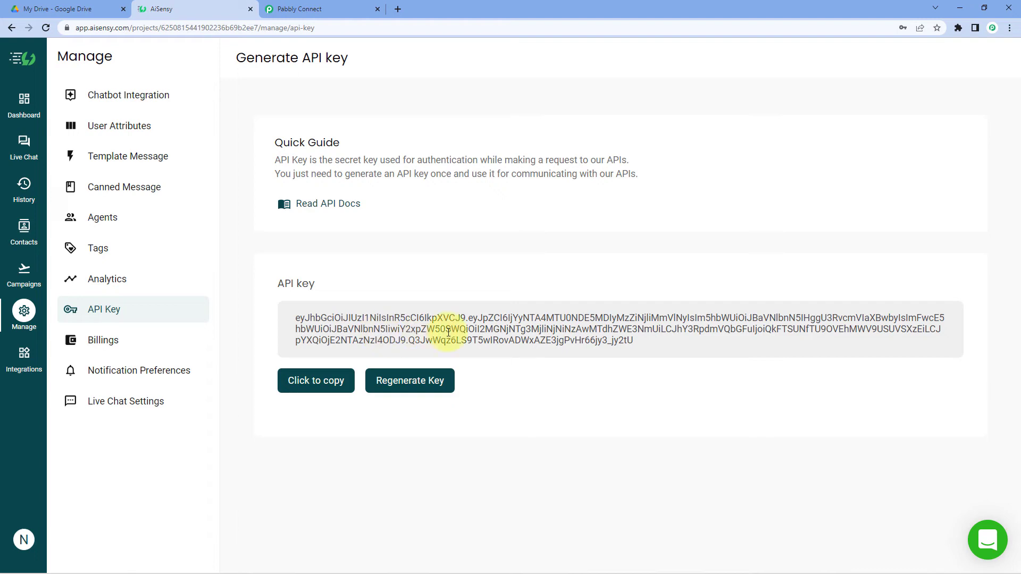
left_click(314, 389)
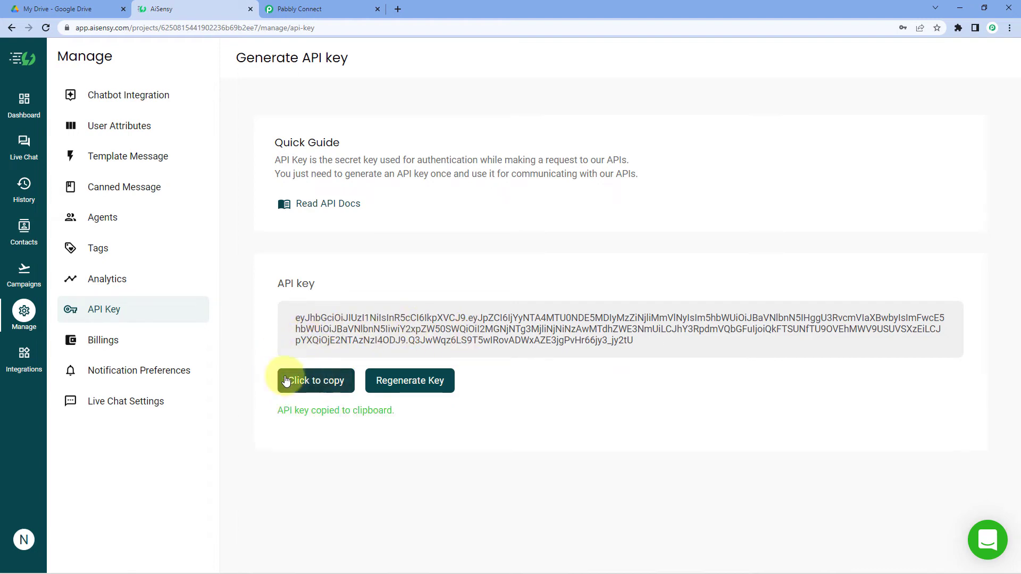
left_click(319, 9)
right_click(528, 339)
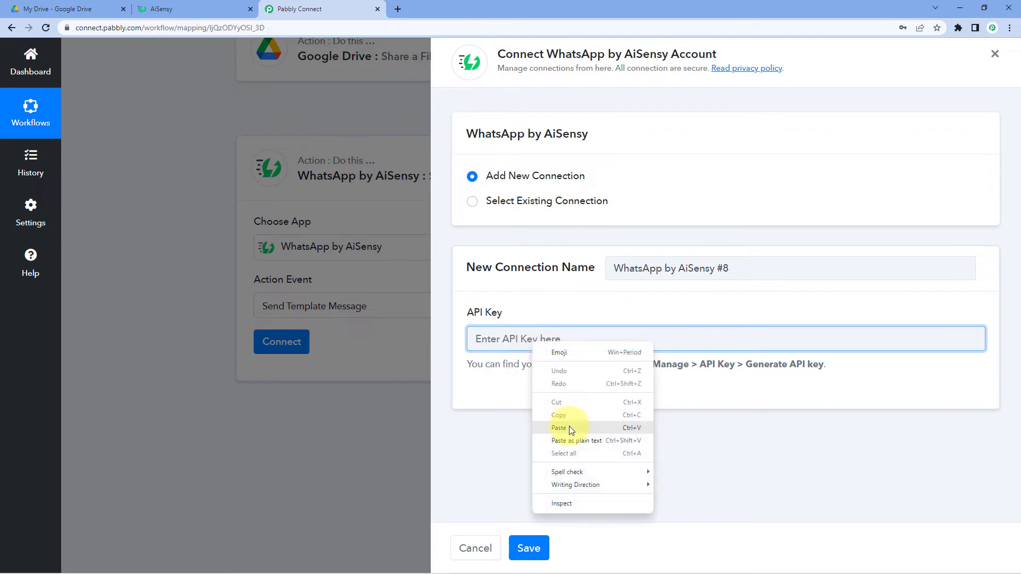
Paste the API key and save the AiSensy connection to reveal the Campaign Name and Mobile Number fields.
left_click(508, 426)
left_click(528, 548)
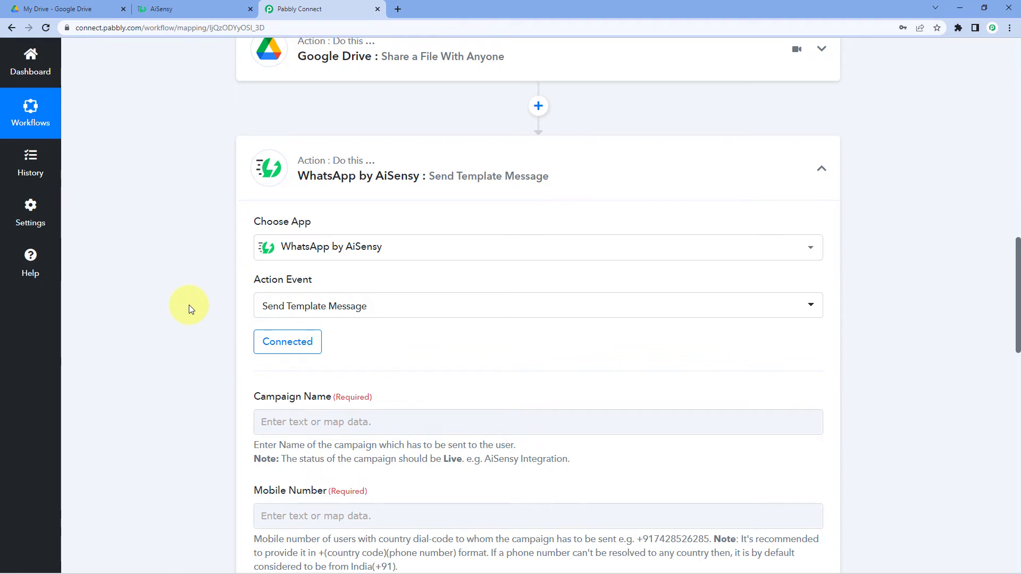
scroll(189, 304, "down", 3)
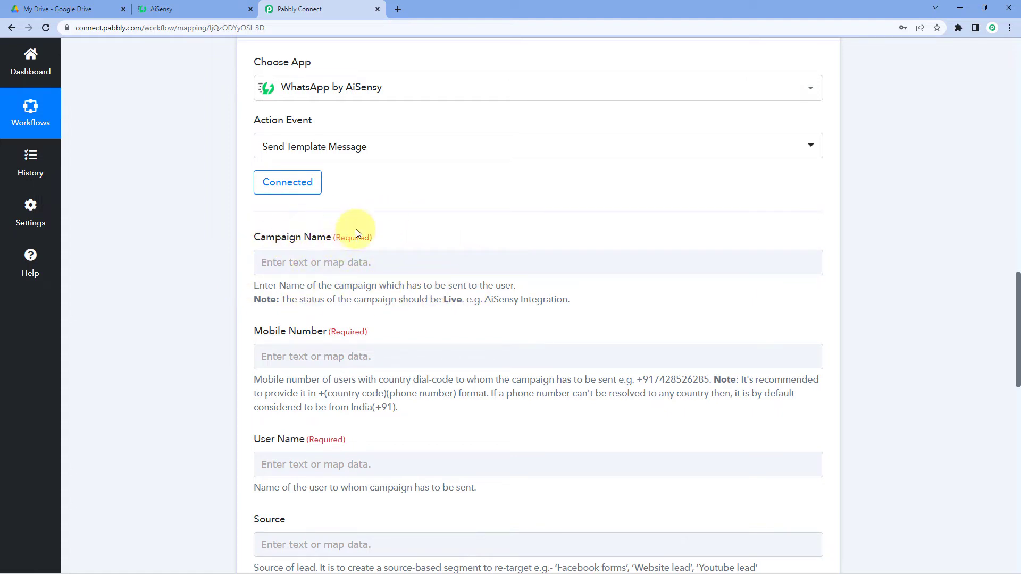
left_click(189, 8)
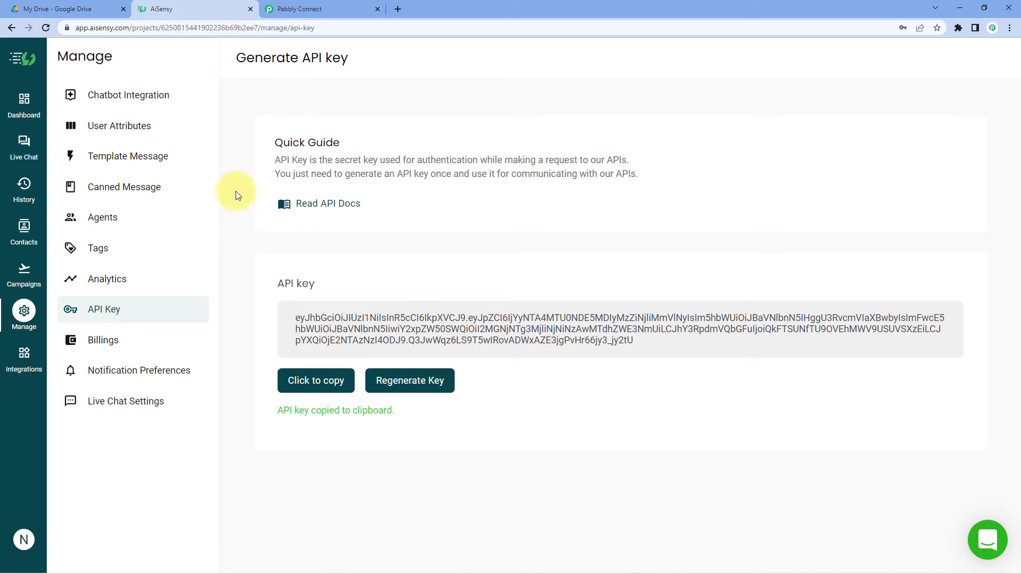
Review the live API campaigns table from the AiSensy dashboard's Campaigns page.
left_click(34, 99)
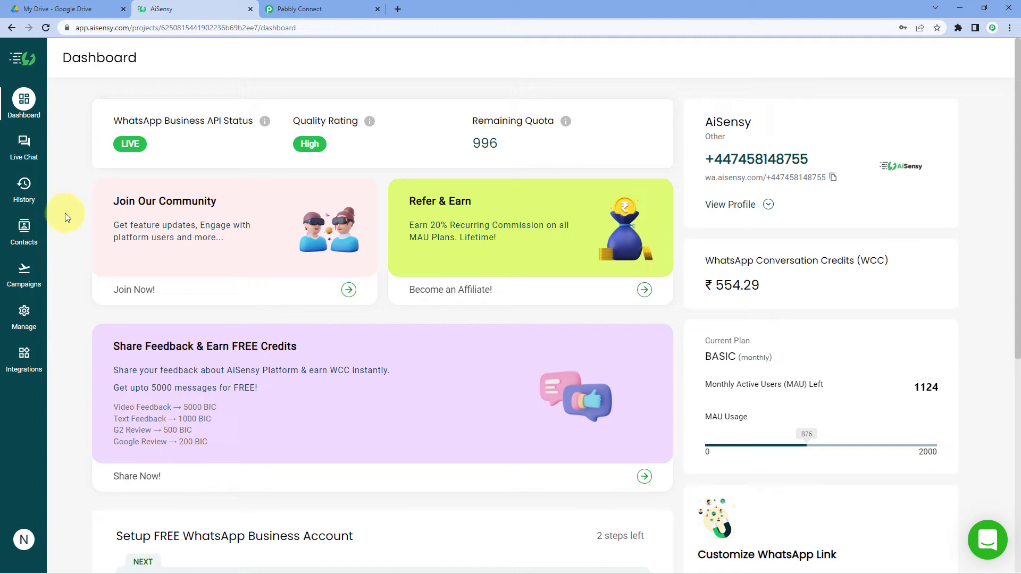
left_click(27, 277)
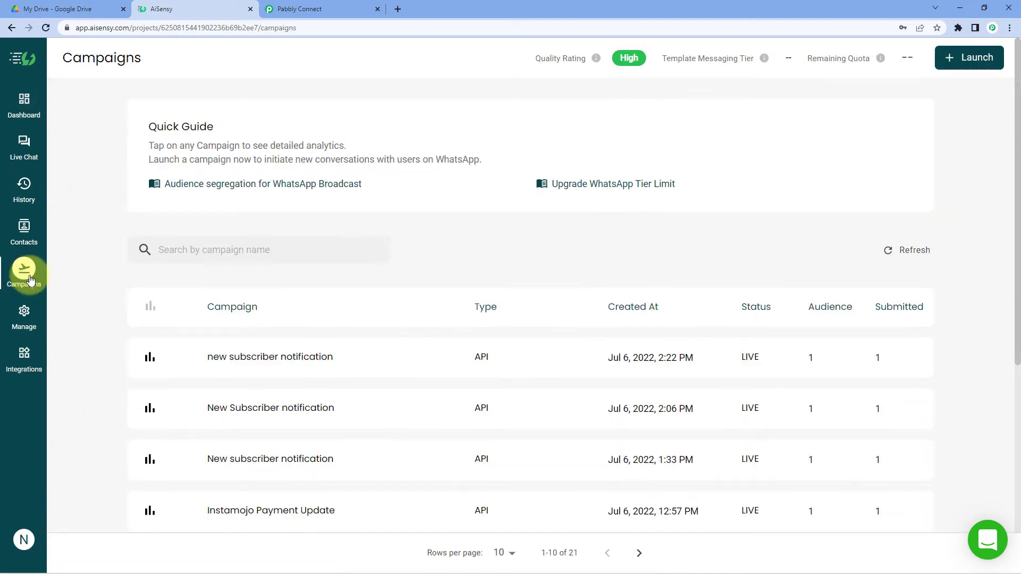
scroll(80, 255, "down", 3)
scroll(69, 263, "down", 3)
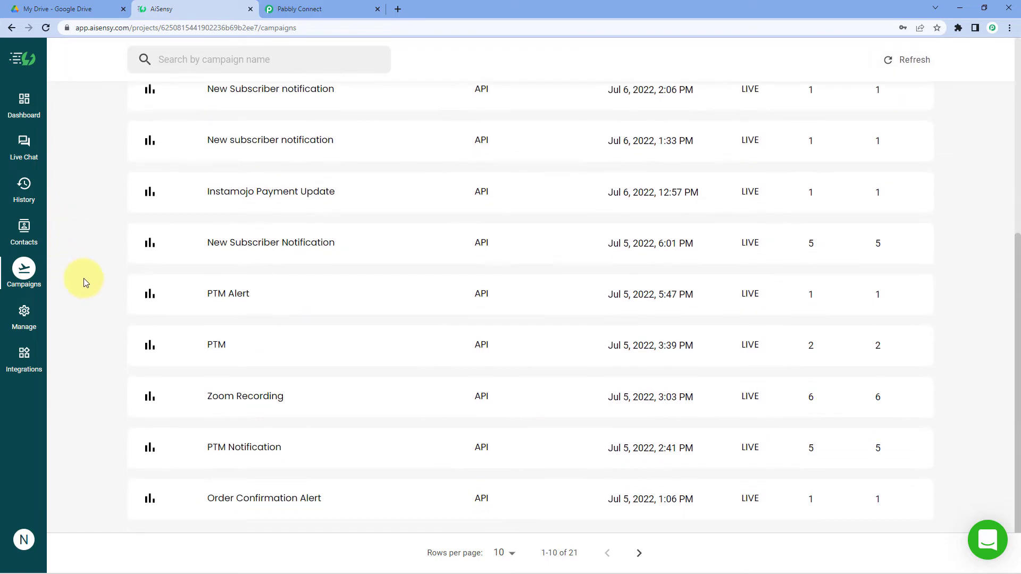
scroll(92, 334, "up", 5)
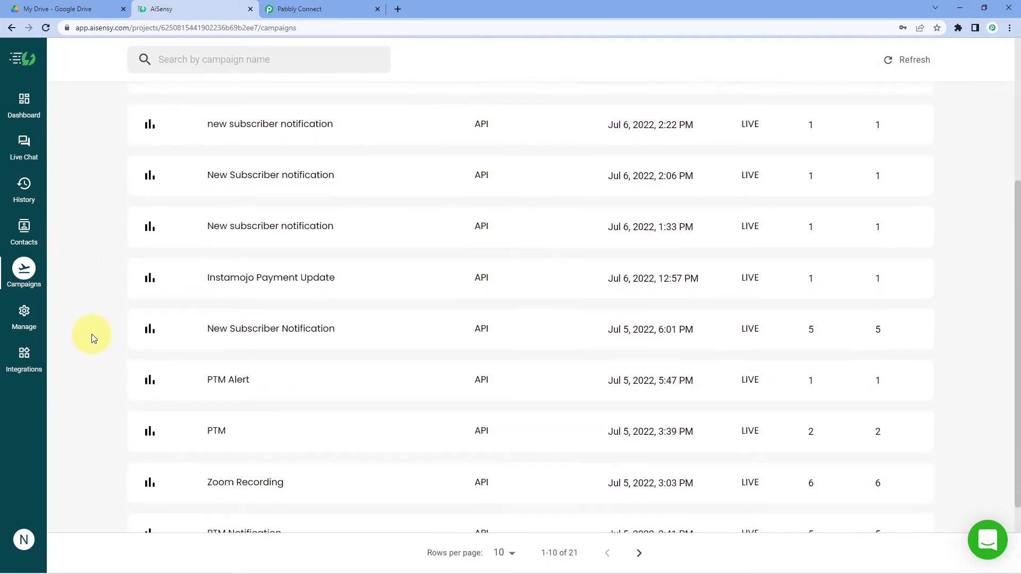
scroll(93, 330, "up", 2)
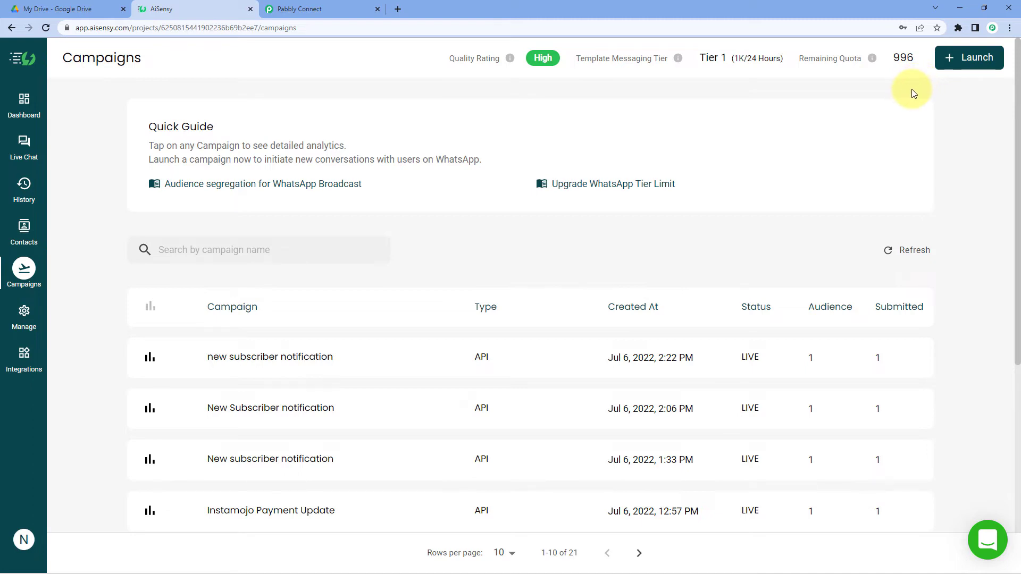
Bring up the Manage > Template Message list, including the approved google_drive_files template.
left_click(17, 334)
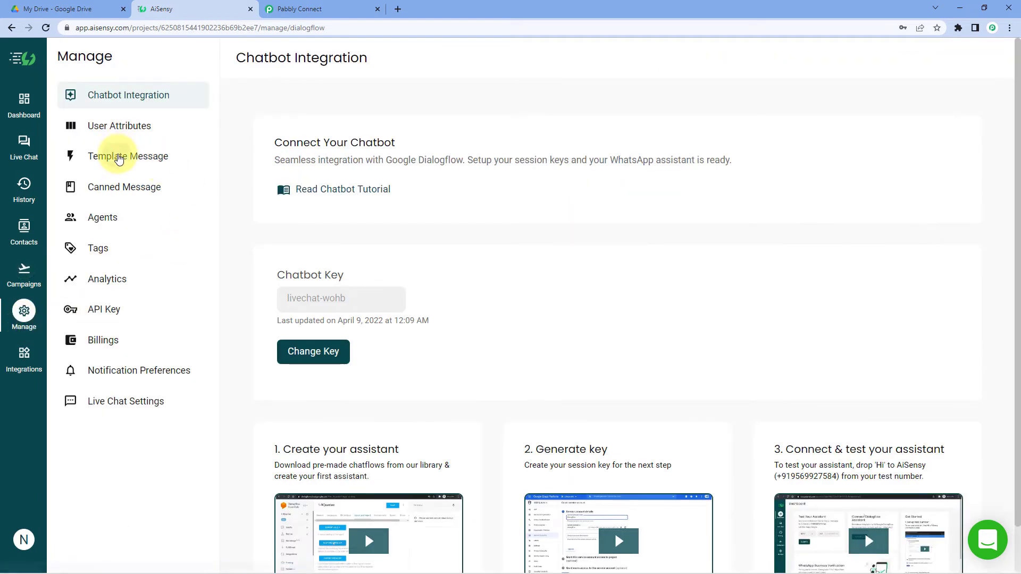
left_click(118, 157)
scroll(239, 256, "down", 3)
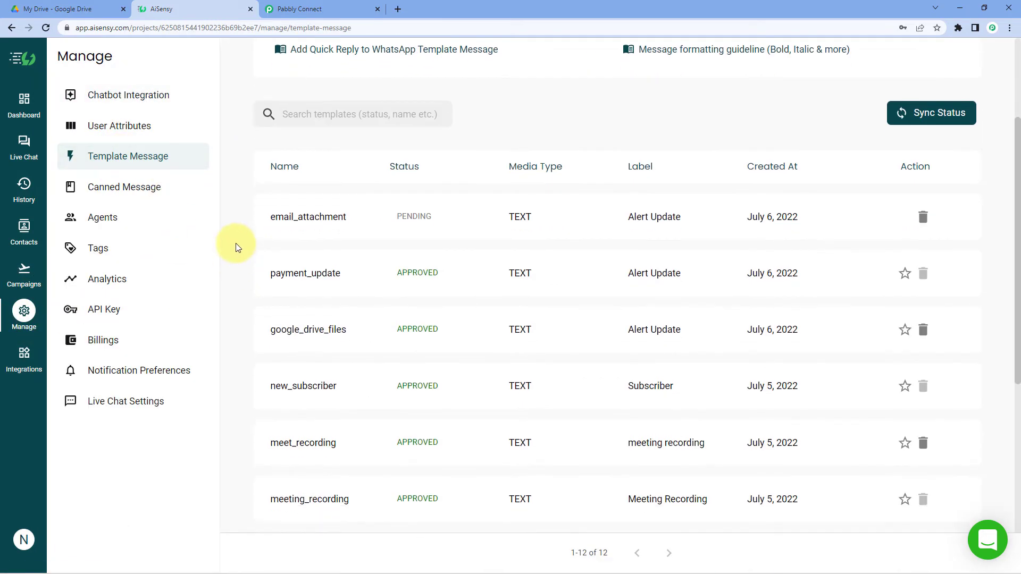
scroll(235, 245, "up", 3)
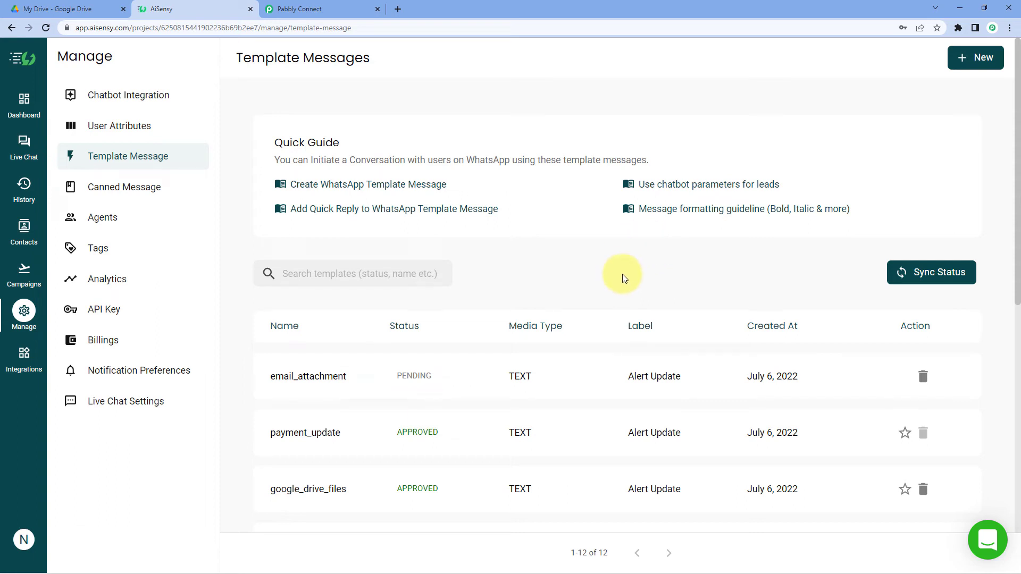
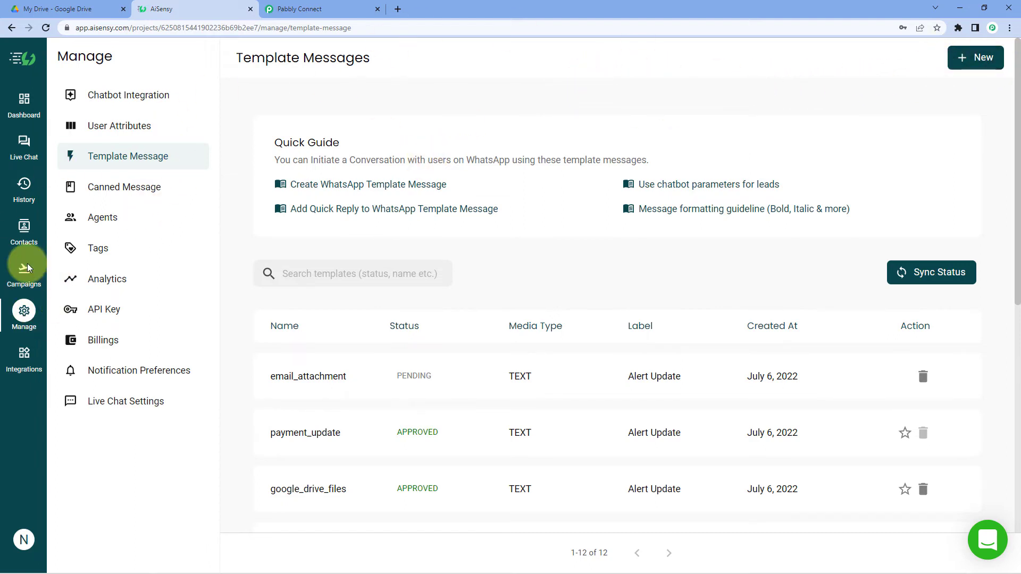
Launch a new AiSensy API campaign named 'Google Drive File'.
left_click(27, 283)
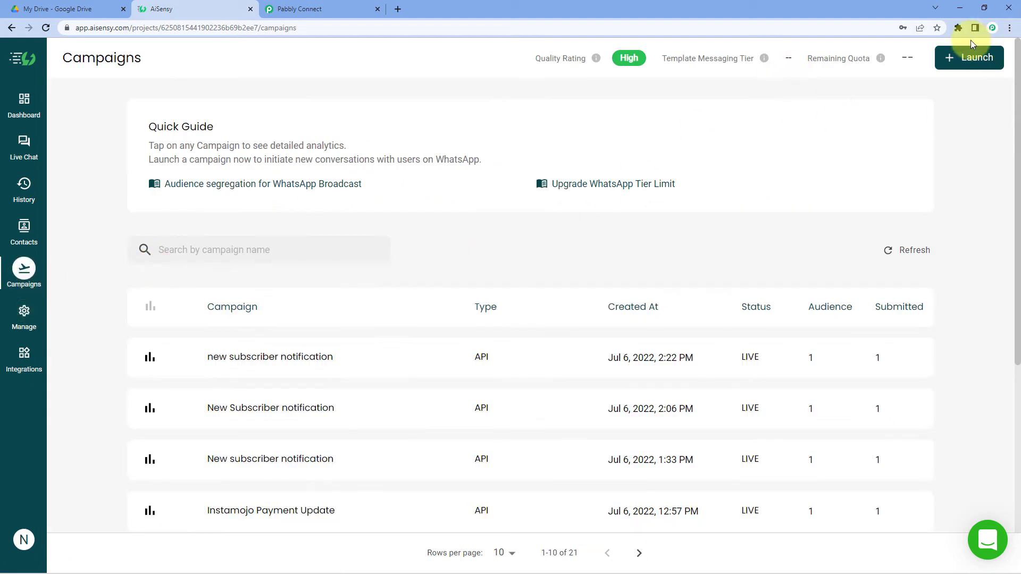
left_click(973, 63)
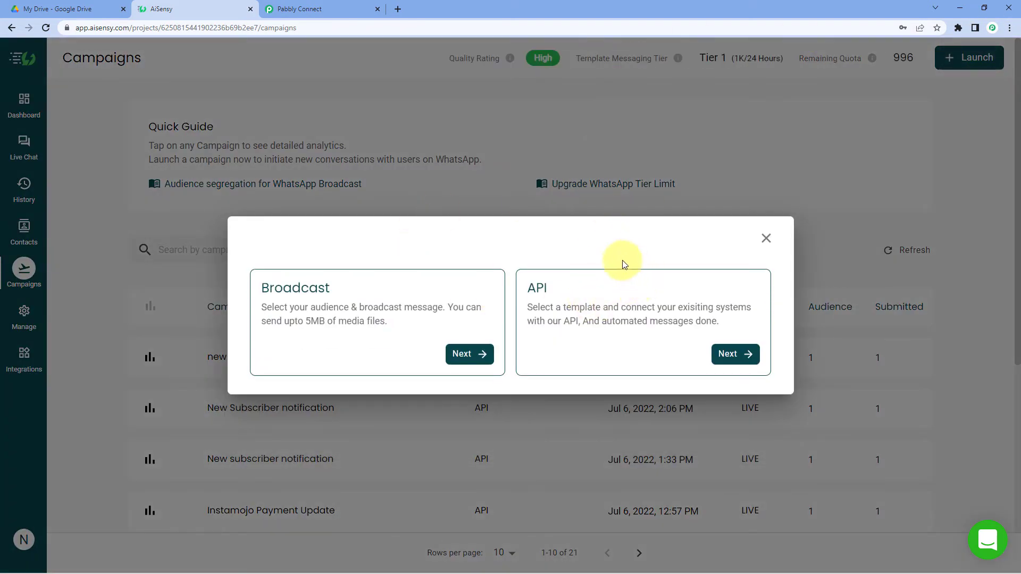
left_click(726, 355)
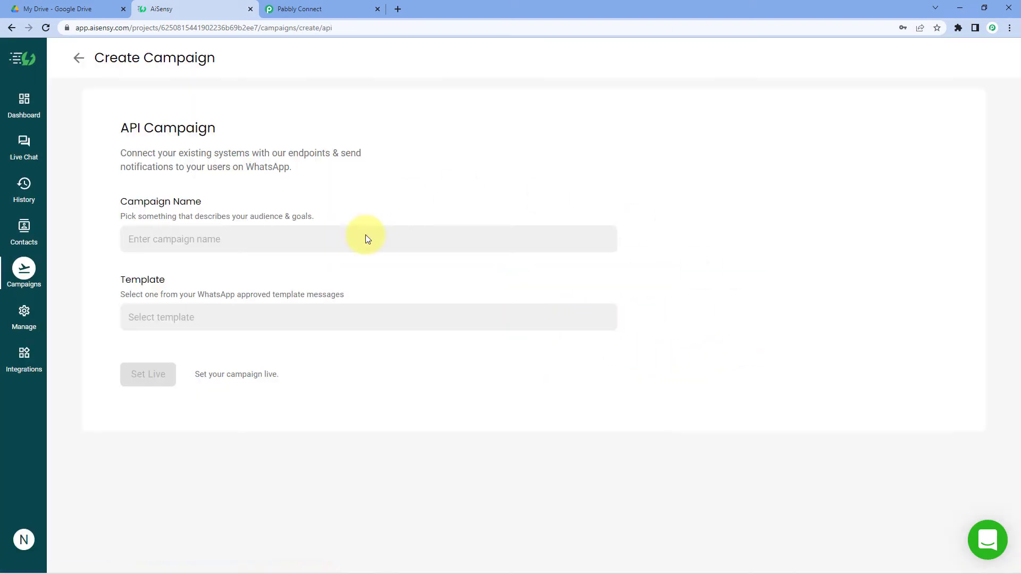
left_click(191, 331)
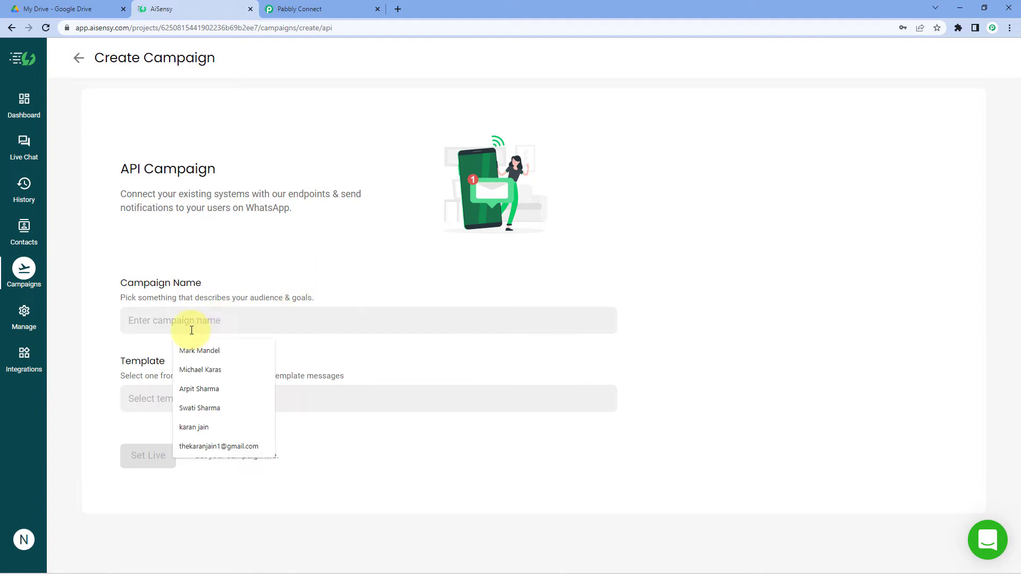
type("Google Drive File")
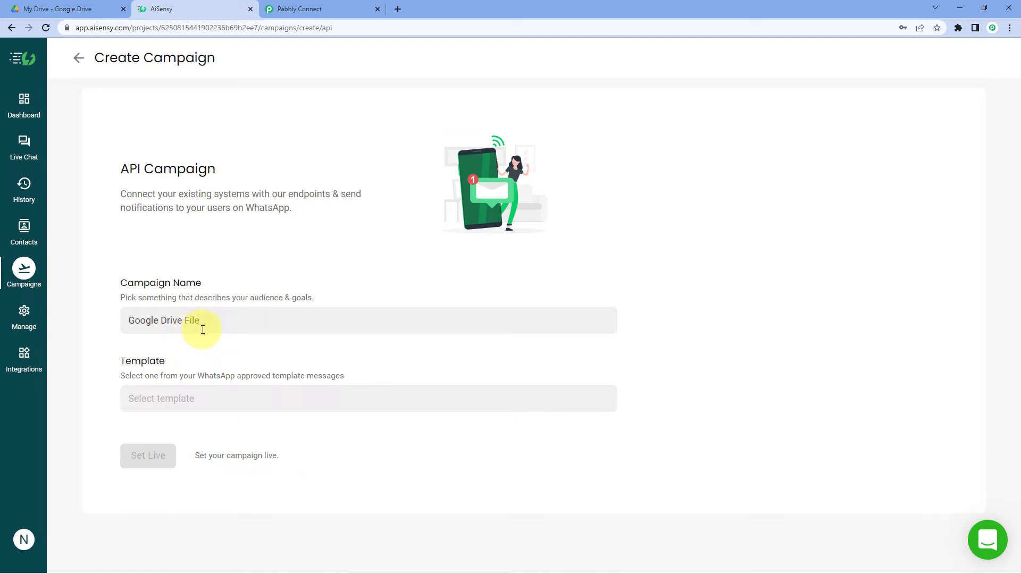
Choose the google_drive_files template and review its message text.
left_click(203, 399)
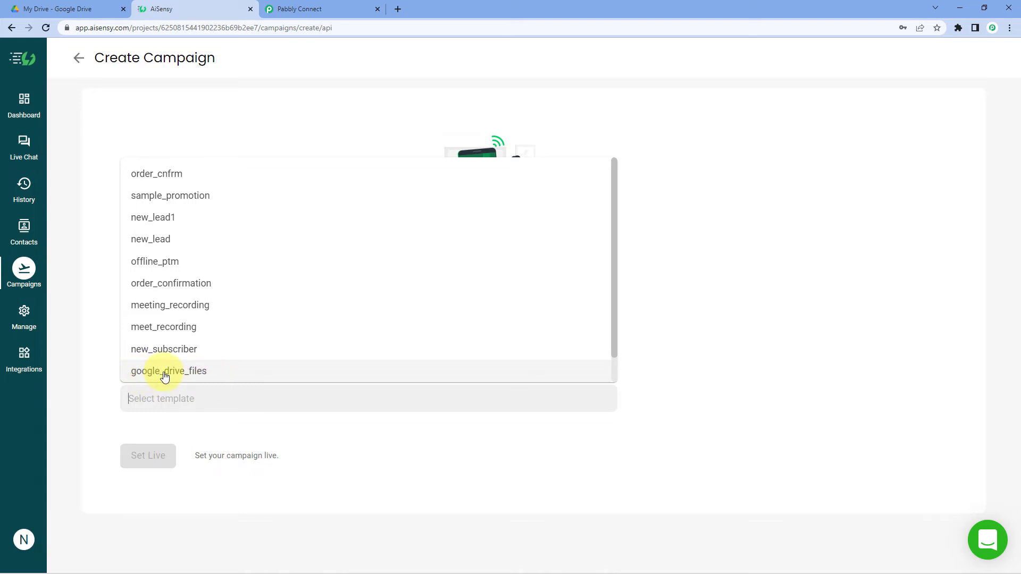
left_click(161, 371)
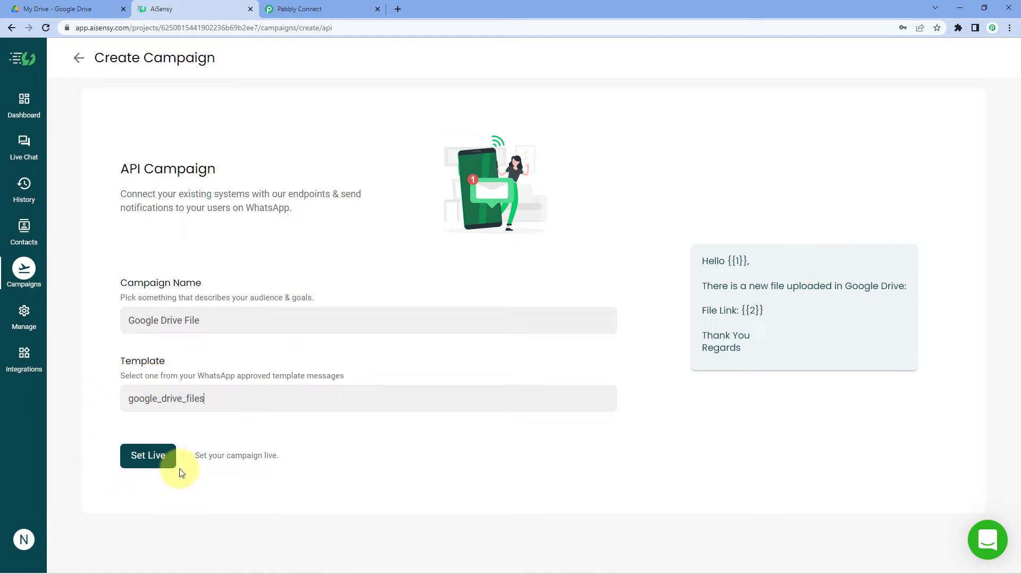
left_click_drag(705, 262, 751, 354)
left_click(751, 352)
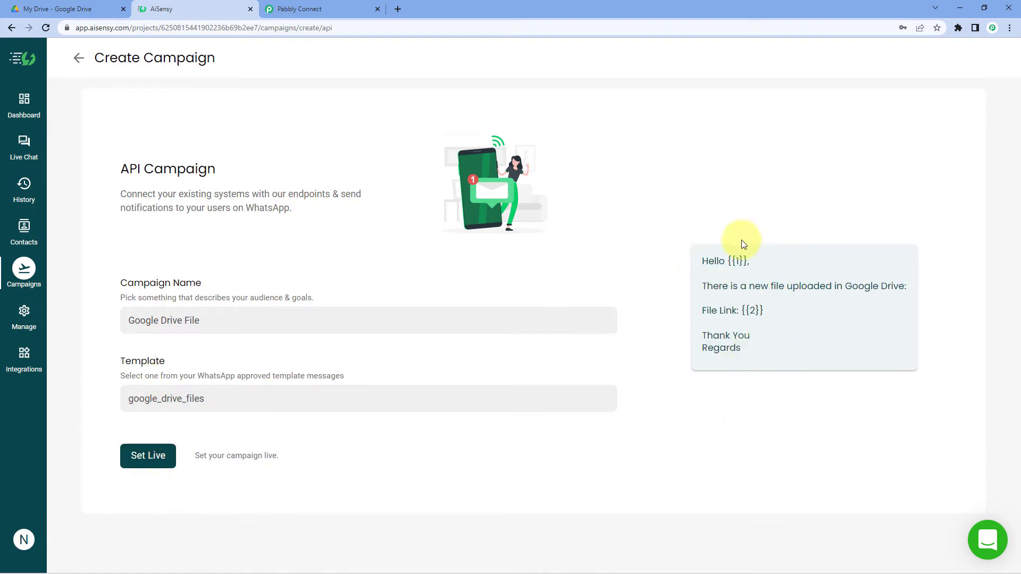
left_click_drag(727, 261, 750, 265)
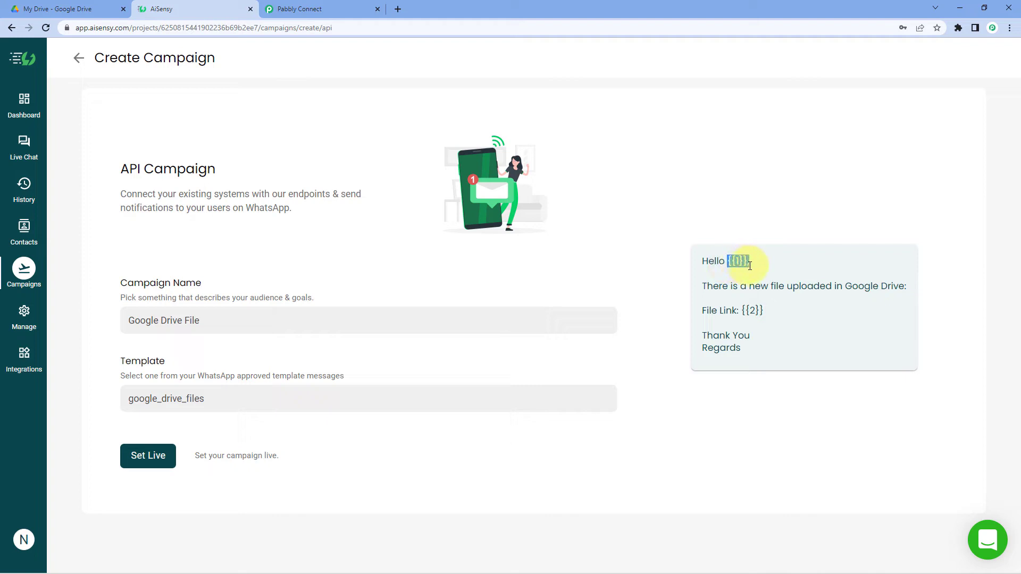
left_click_drag(764, 309, 745, 310)
left_click(745, 310)
left_click_drag(729, 261, 747, 263)
left_click(752, 314)
double_click(736, 261)
left_click_drag(727, 261, 748, 263)
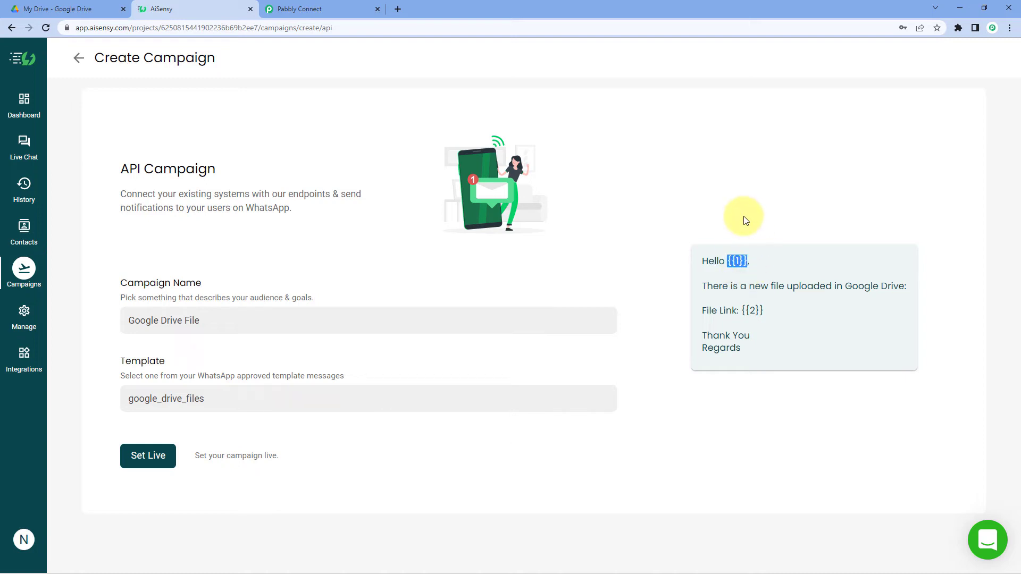
left_click(731, 260)
left_click_drag(729, 260, 744, 260)
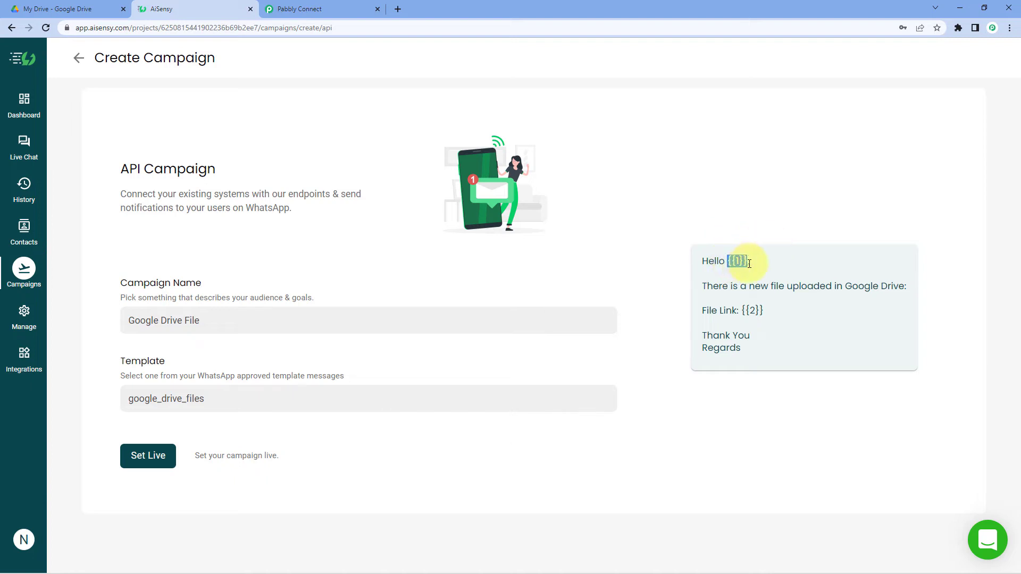
left_click(745, 261)
left_click_drag(743, 310, 763, 309)
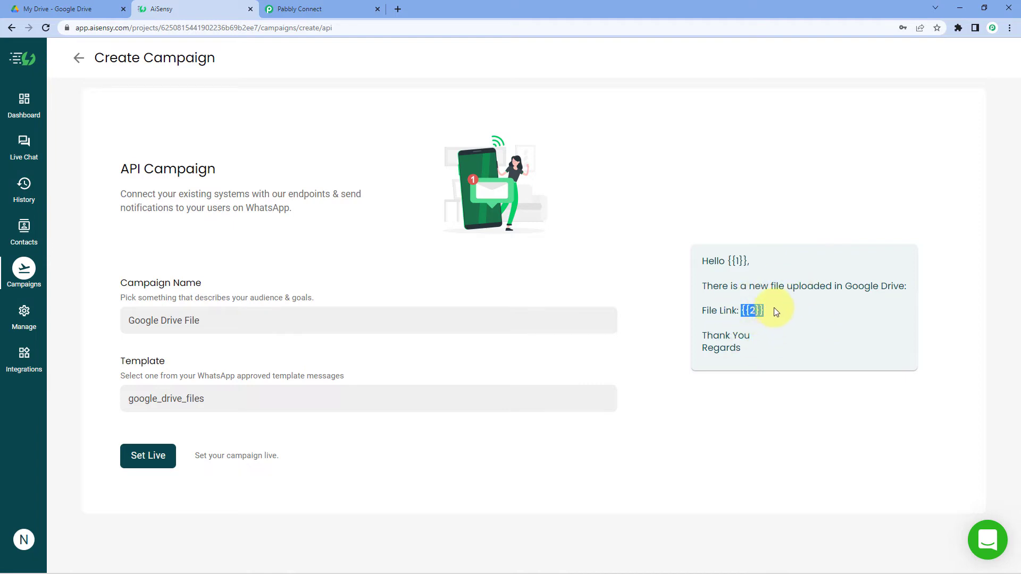
left_click(757, 312)
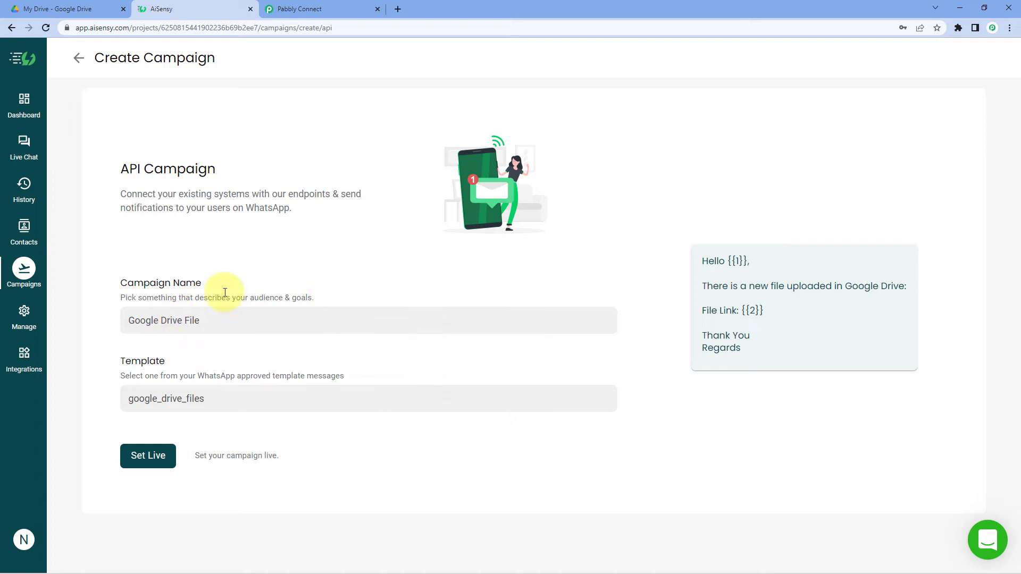
left_click(137, 466)
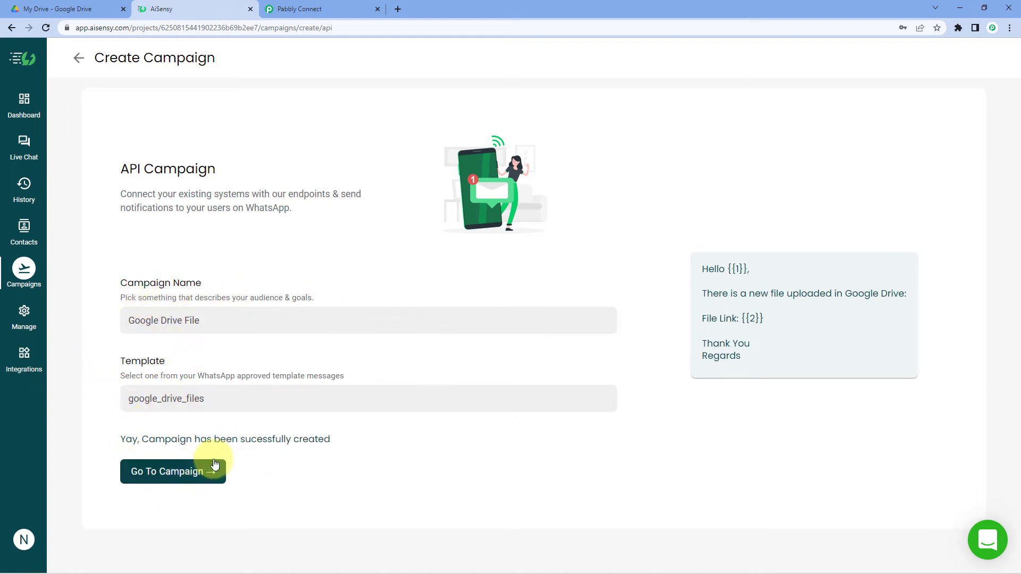
Copy the 'Google Drive File' campaign title and return to Pabbly's Campaign Name field.
left_click(201, 473)
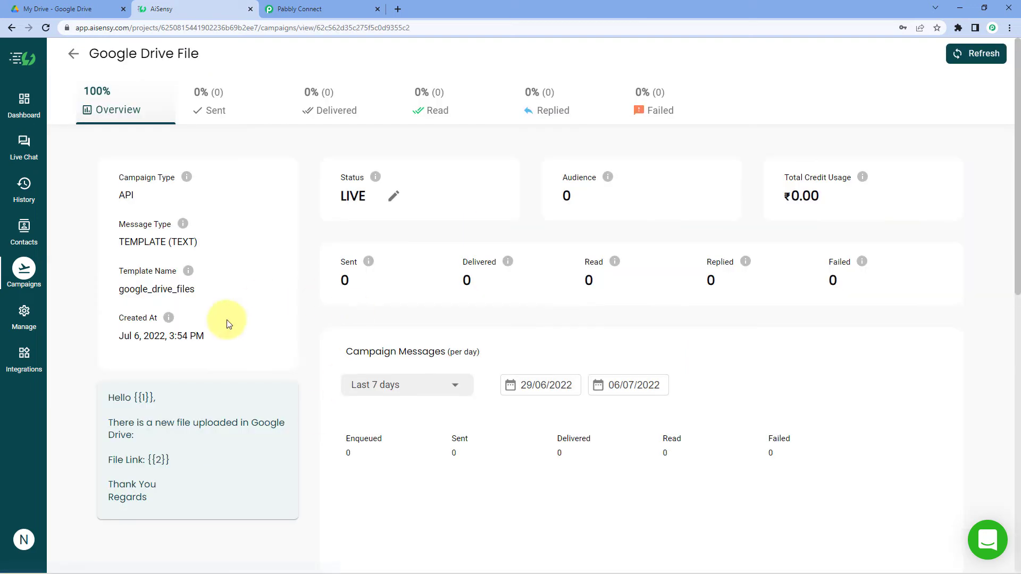
left_click_drag(201, 54, 87, 51)
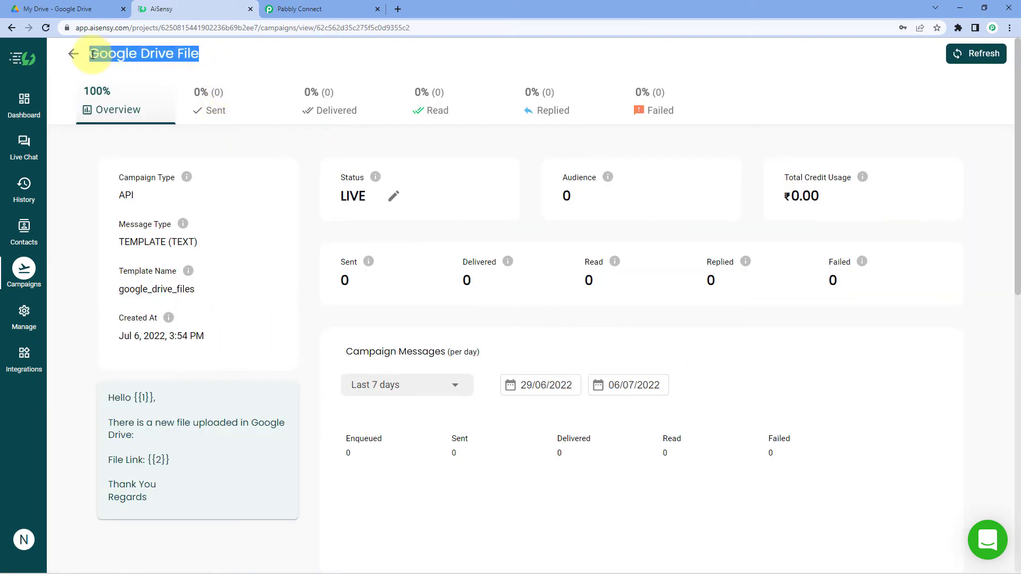
left_click(303, 9)
left_click(269, 263)
Paste the campaign name and remove 'Refresh' so it reads 'Google Drive File'.
type("Google Drive File Refresh")
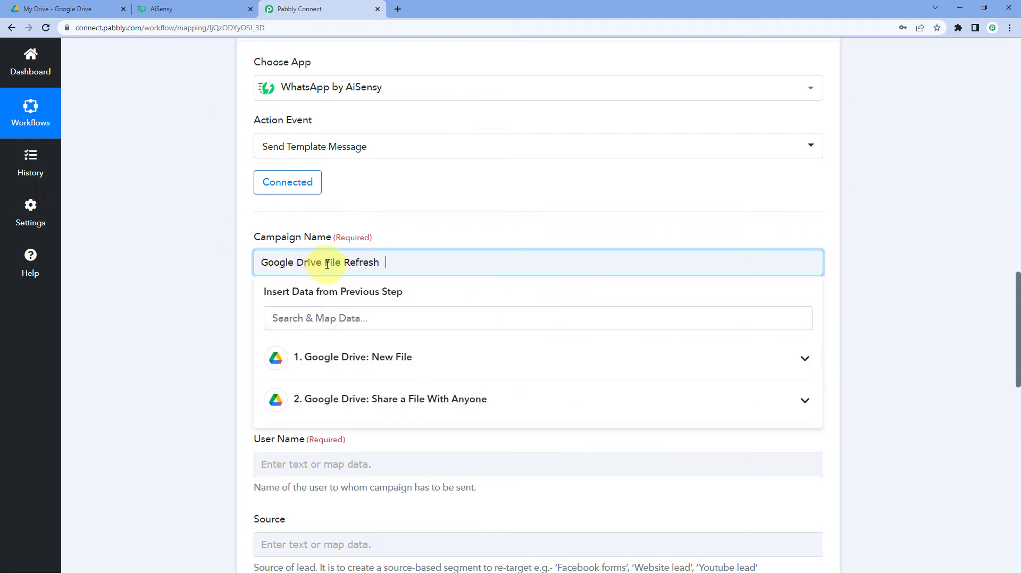
double_click(388, 263)
key("BackSpace")
left_click(394, 215)
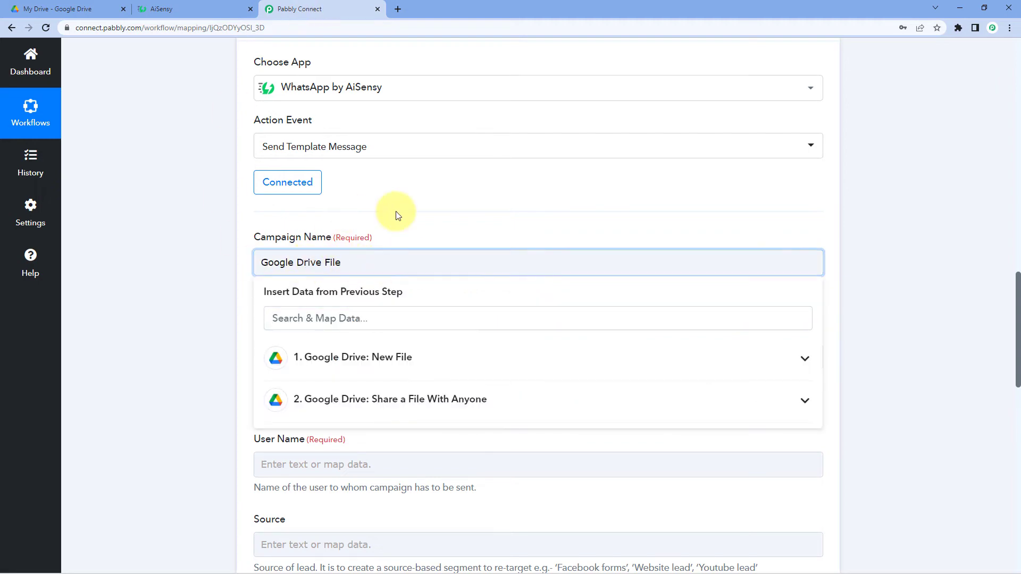
Enter the recipient's mobile number with the +91 country code in Mobile Number.
scroll(345, 223, "down", 2)
left_click(276, 254)
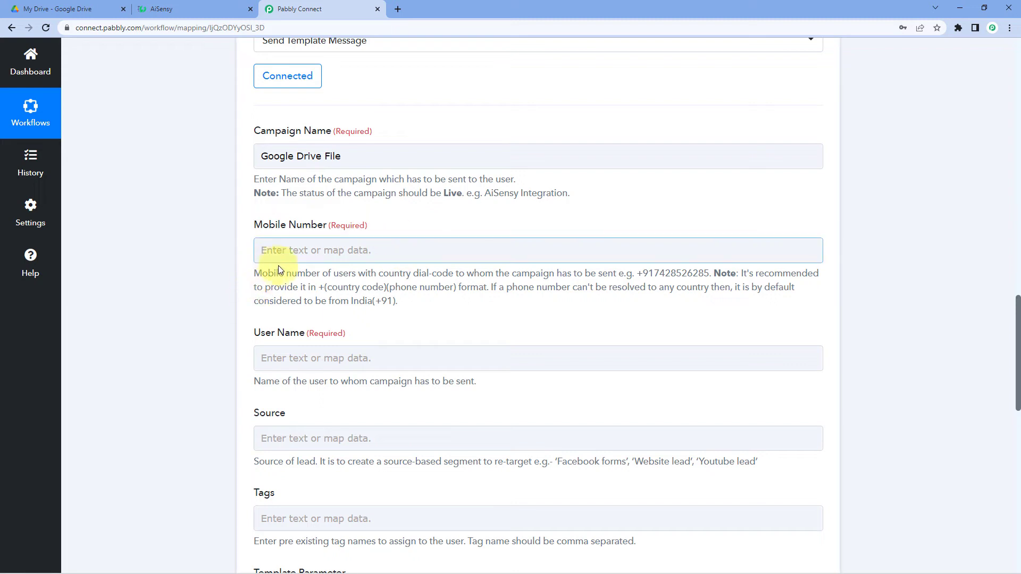
left_click(252, 282)
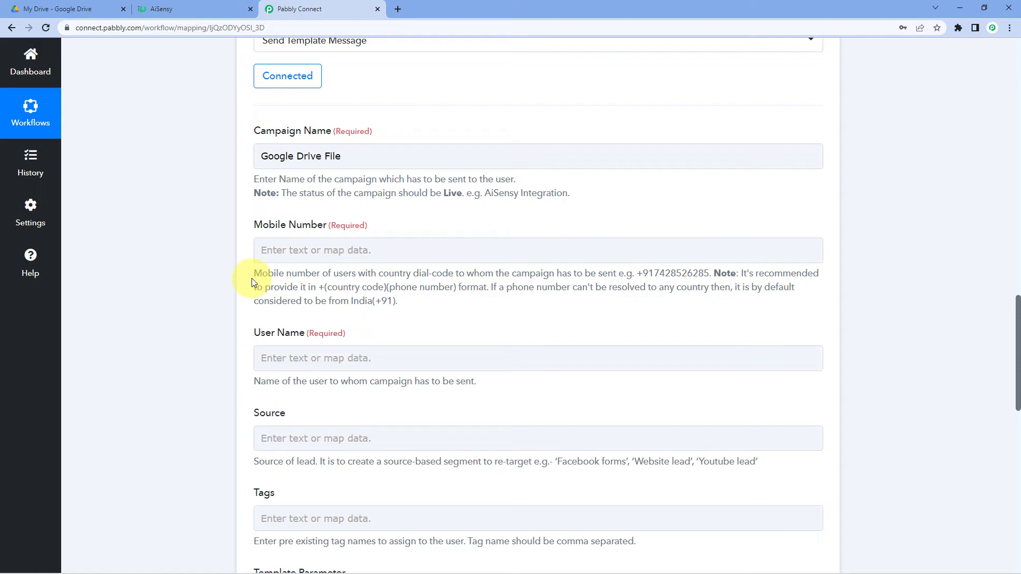
left_click(255, 249)
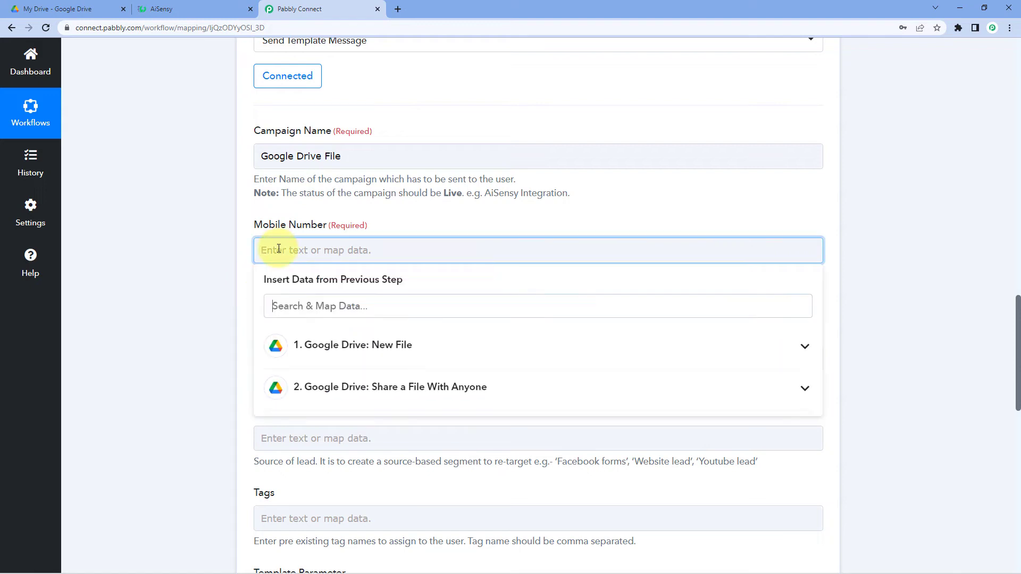
left_click(234, 268)
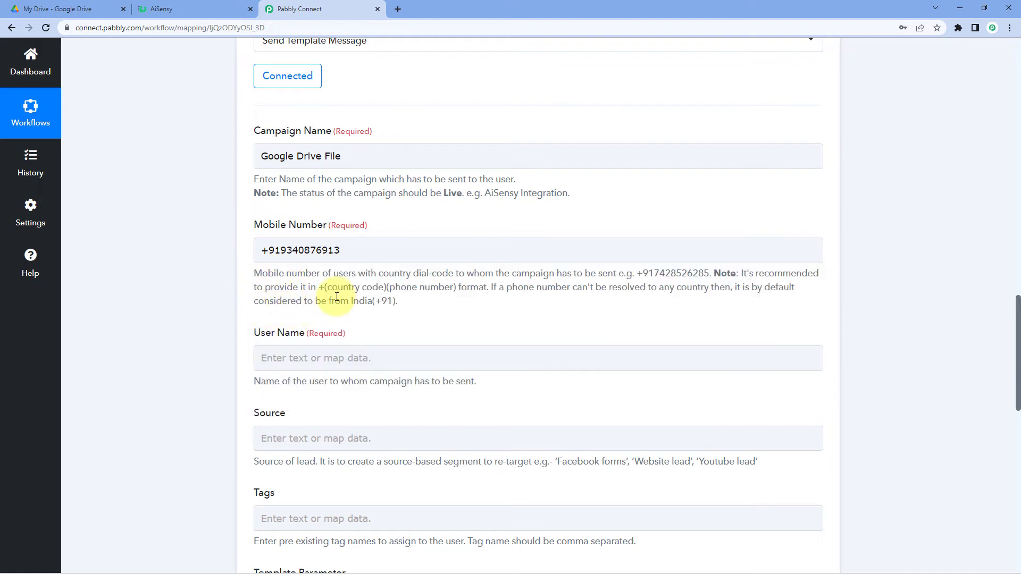
Verify the country code and phone digits in the Mobile Number field.
left_click(262, 250)
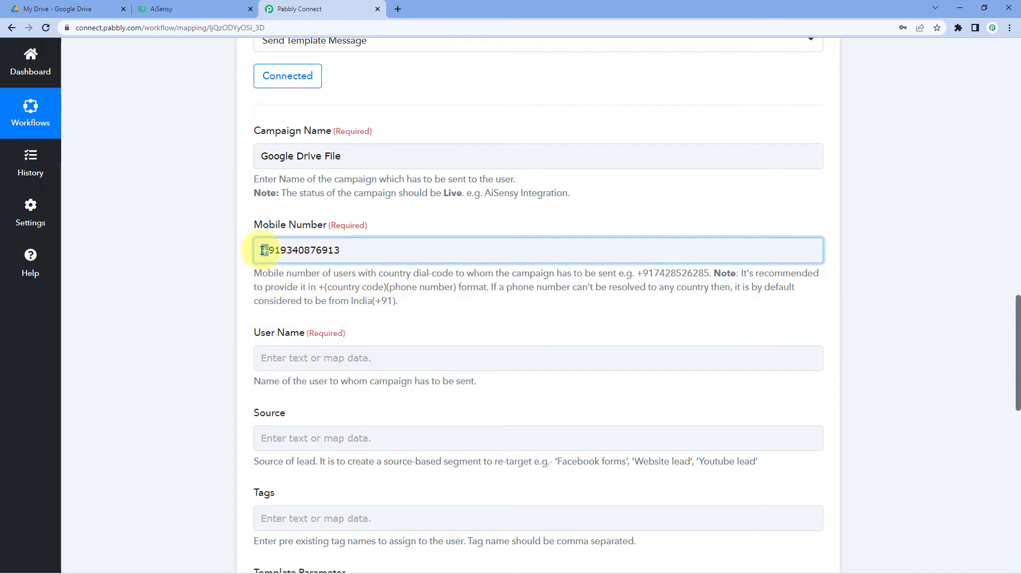
left_click_drag(268, 251, 280, 250)
left_click(234, 257)
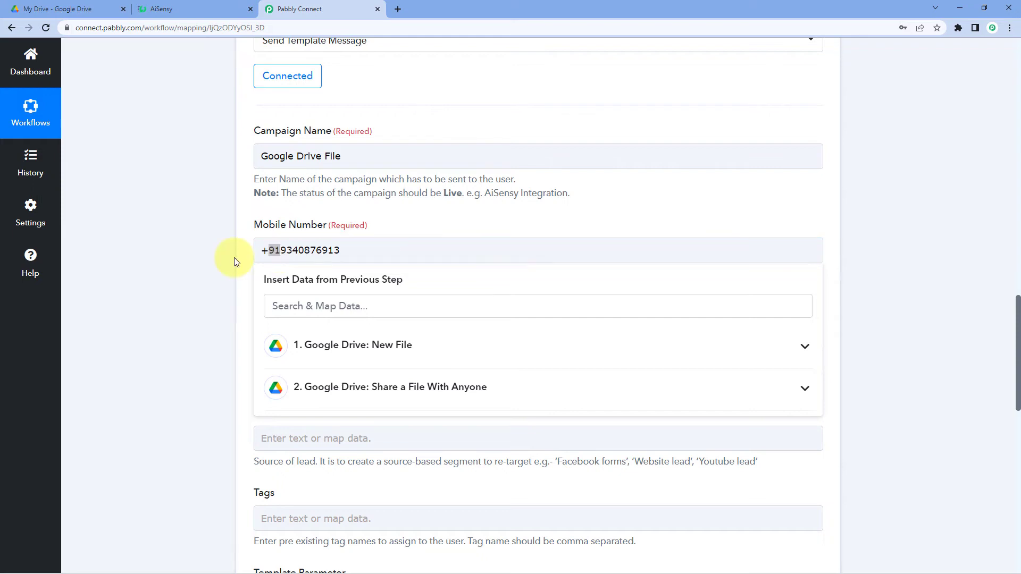
left_click(273, 251)
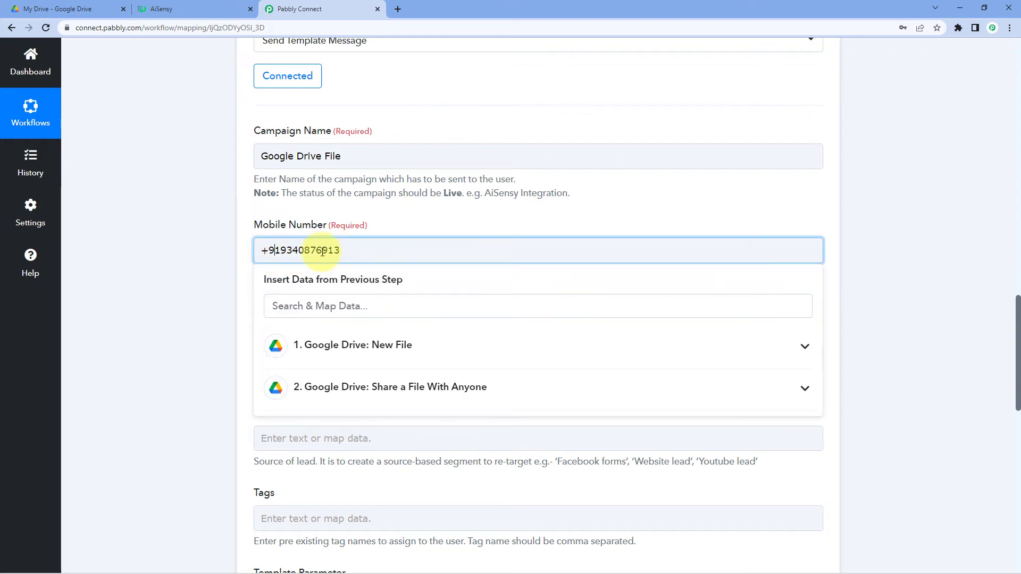
left_click_drag(388, 251, 281, 251)
left_click(232, 268)
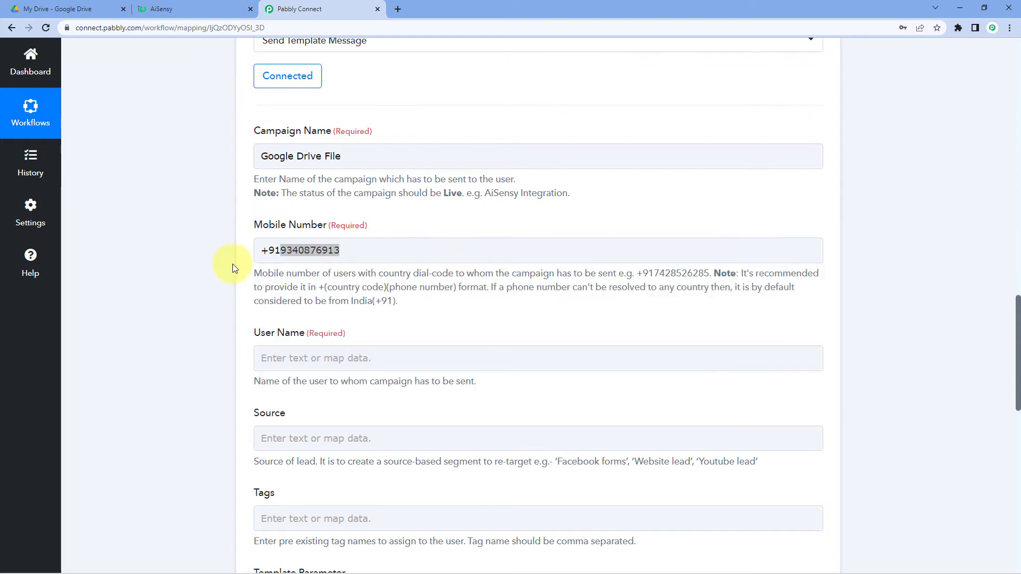
left_click(382, 251)
left_click(224, 285)
left_click(266, 358)
scroll(296, 260, "down", 2)
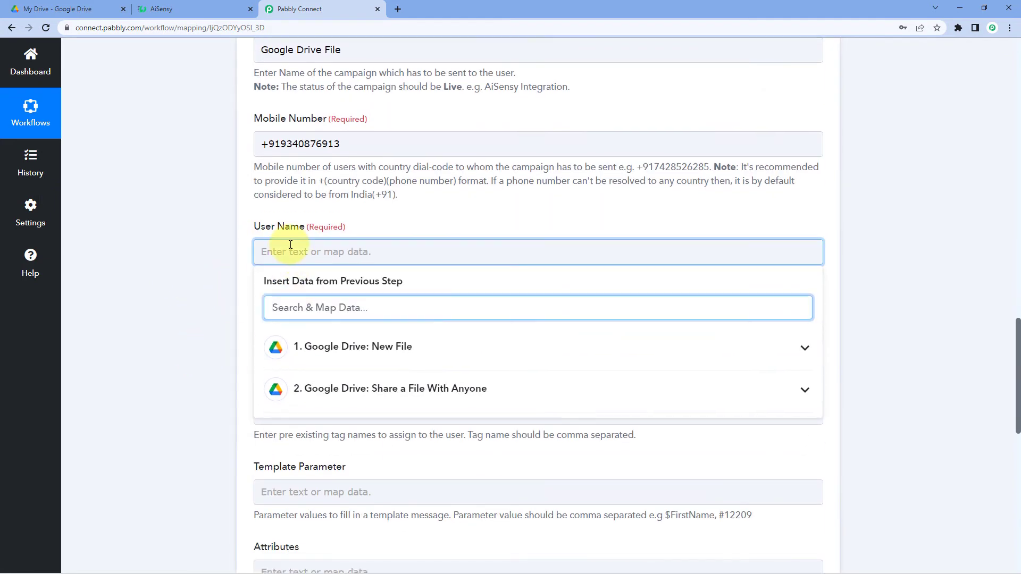
Enter the recipient's name in the User Name field.
type("aakash")
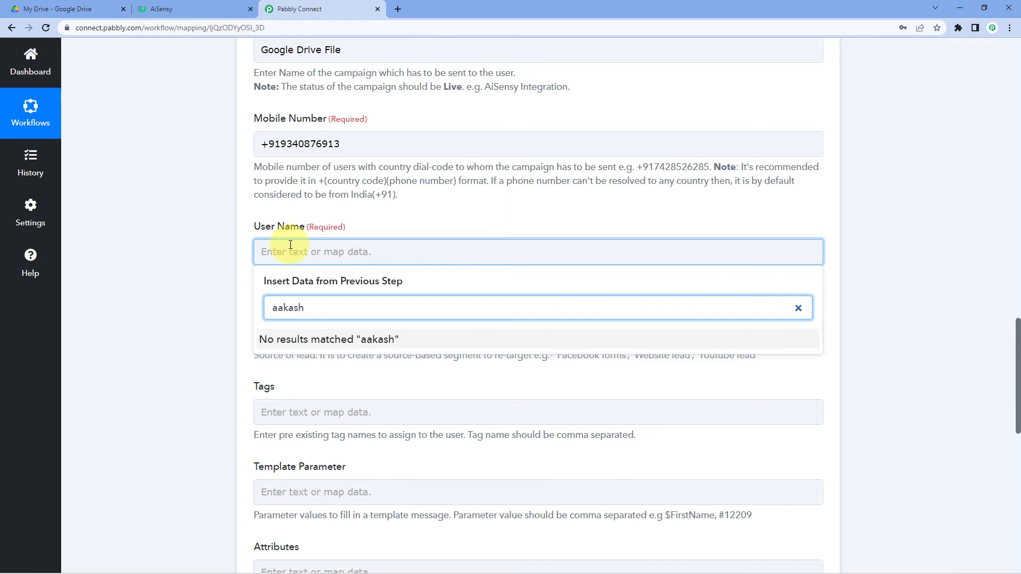
scroll(298, 234, "down", 3)
left_click(194, 185)
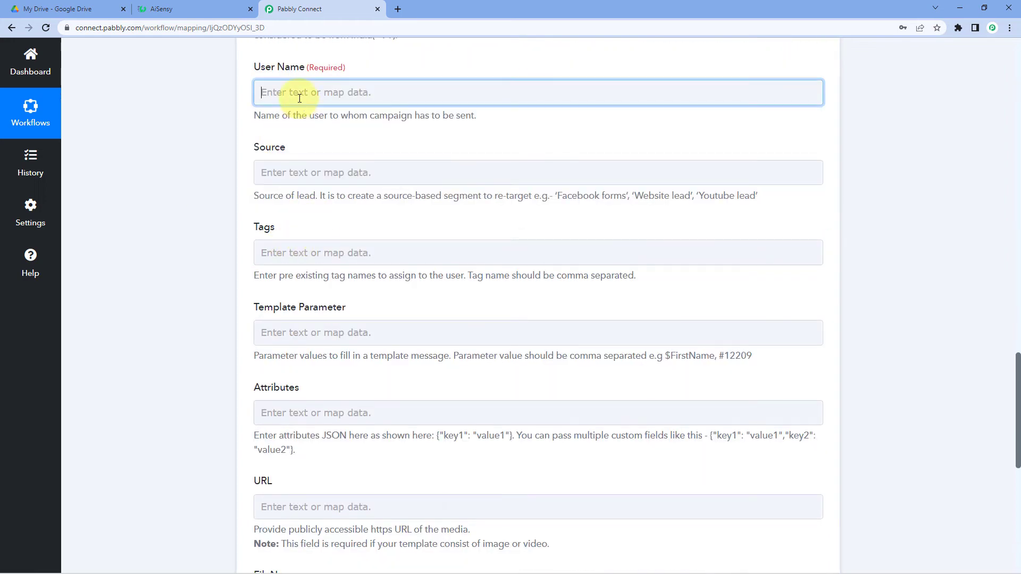
left_click(300, 97)
type("Aakash")
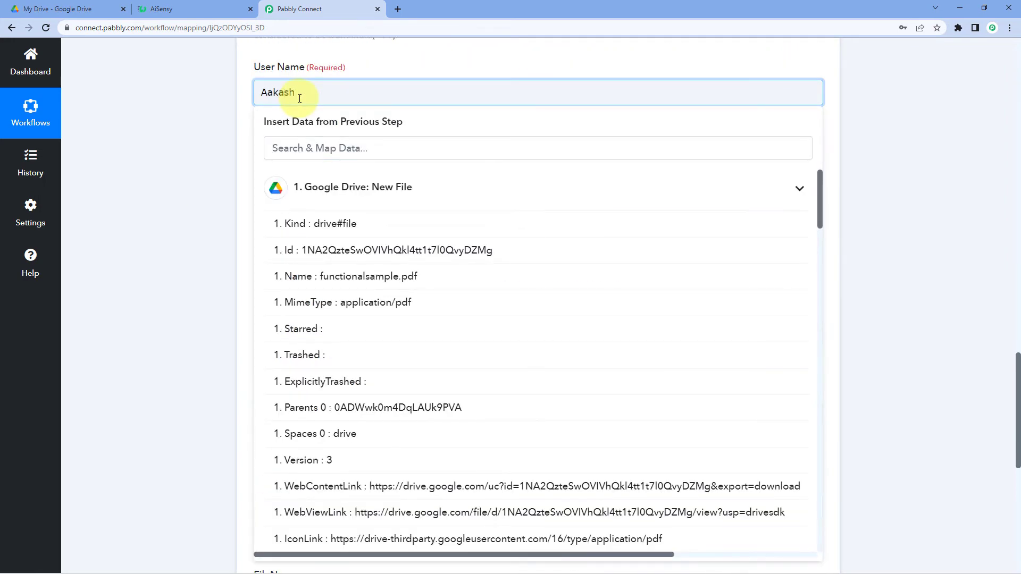
left_click(158, 196)
scroll(161, 197, "down", 1)
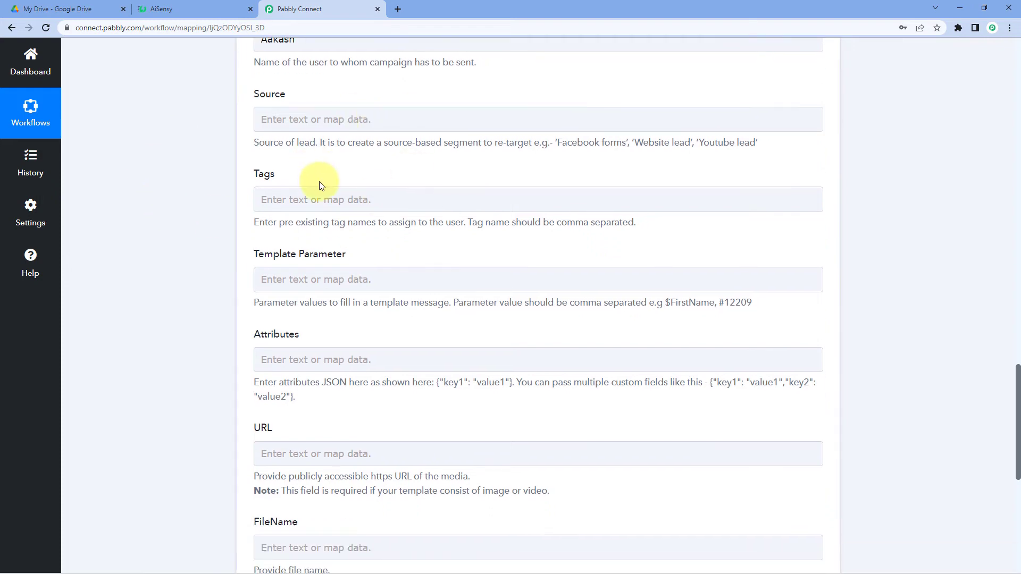
scroll(330, 192, "up", 2)
Type 'Google Drive' into the Source field.
left_click(293, 232)
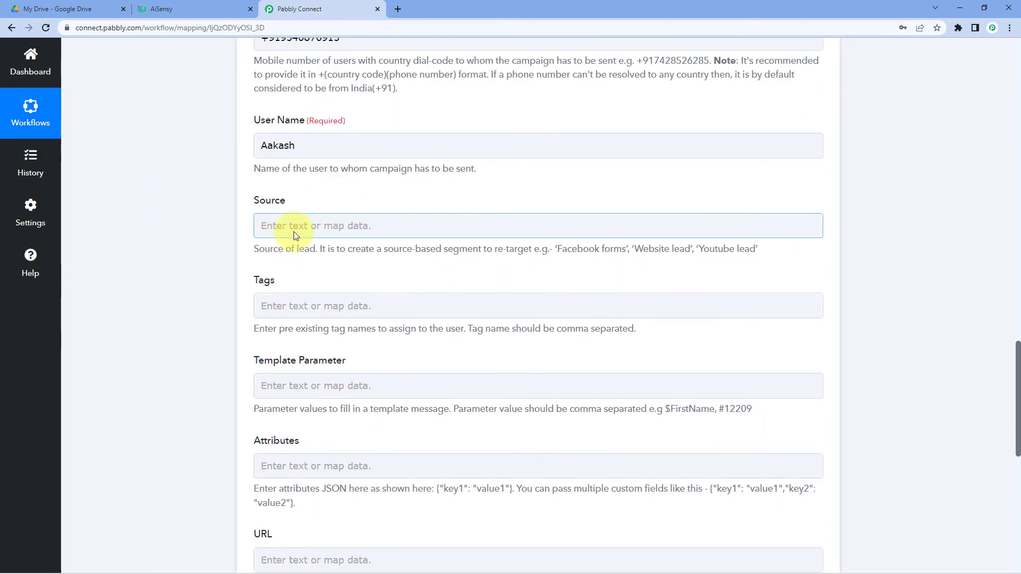
left_click(295, 232)
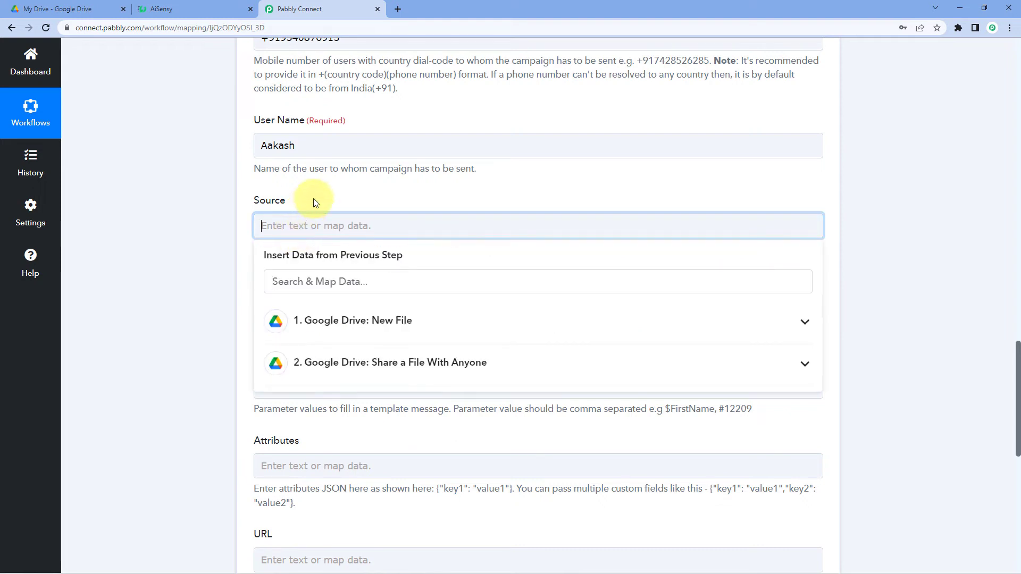
left_click(313, 201)
left_click(306, 230)
type("Google Drive")
left_click(424, 194)
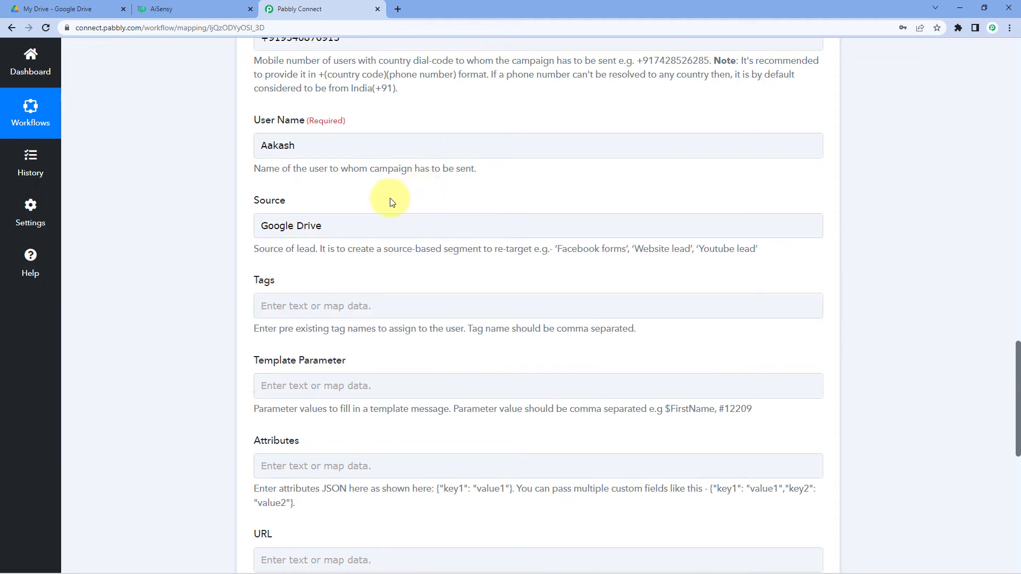
scroll(297, 255, "down", 1)
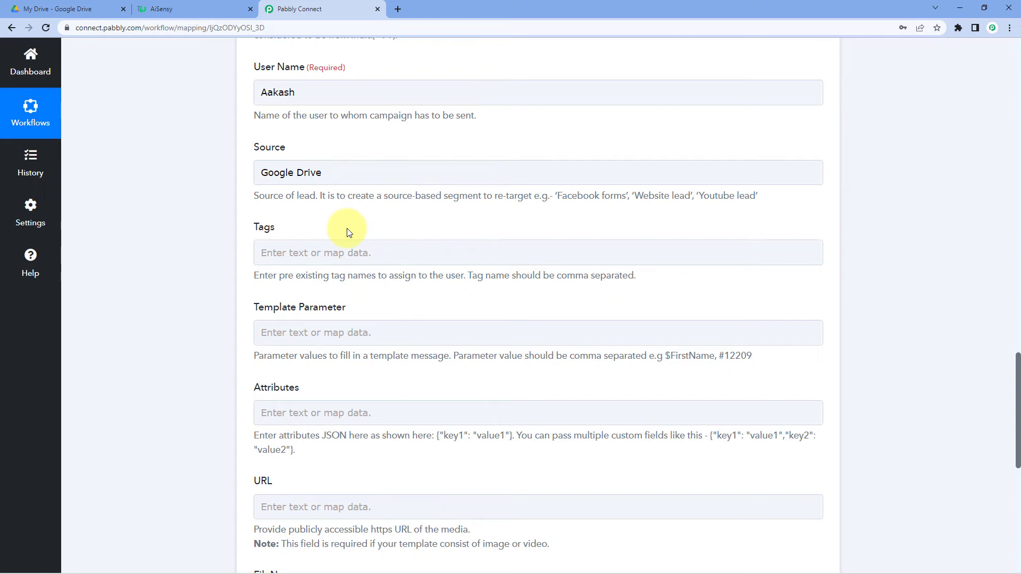
scroll(348, 232, "down", 2)
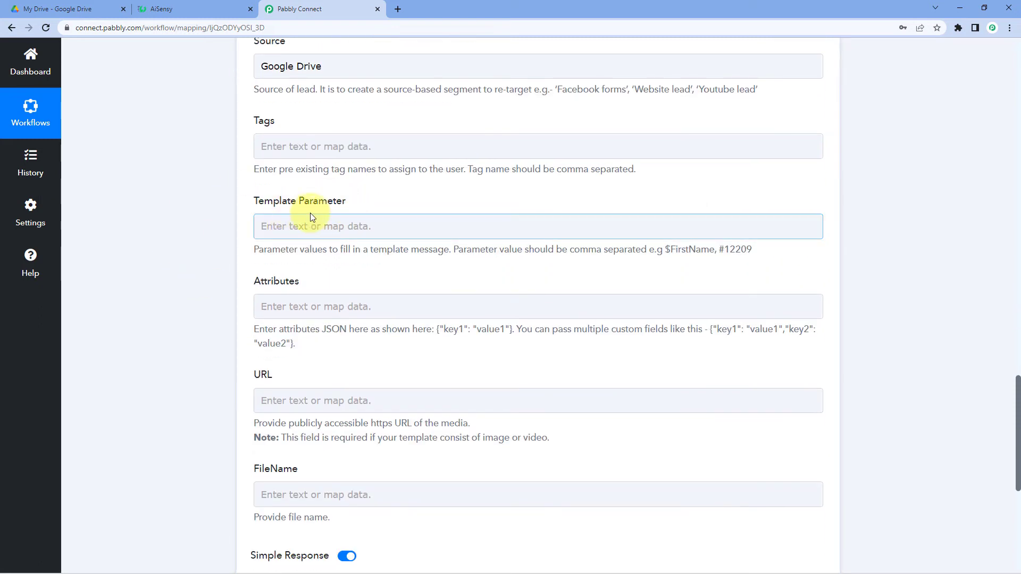
Compare the template's {{1}} name and {{2}} file link placeholders on the AiSensy page.
left_click(199, 7)
scroll(233, 358, "down", 1)
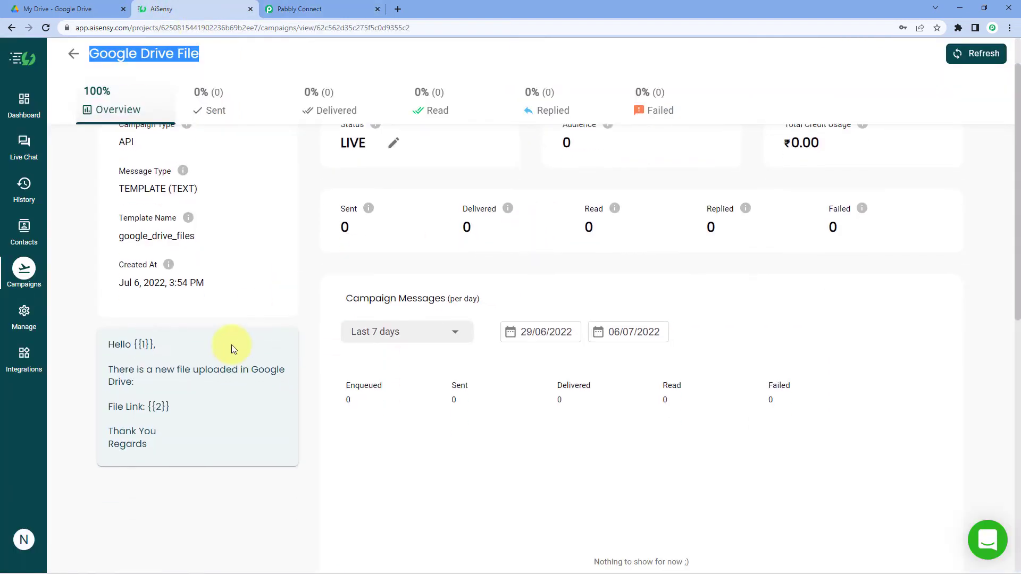
left_click_drag(155, 343, 133, 343)
left_click_drag(171, 407, 146, 407)
left_click(297, 8)
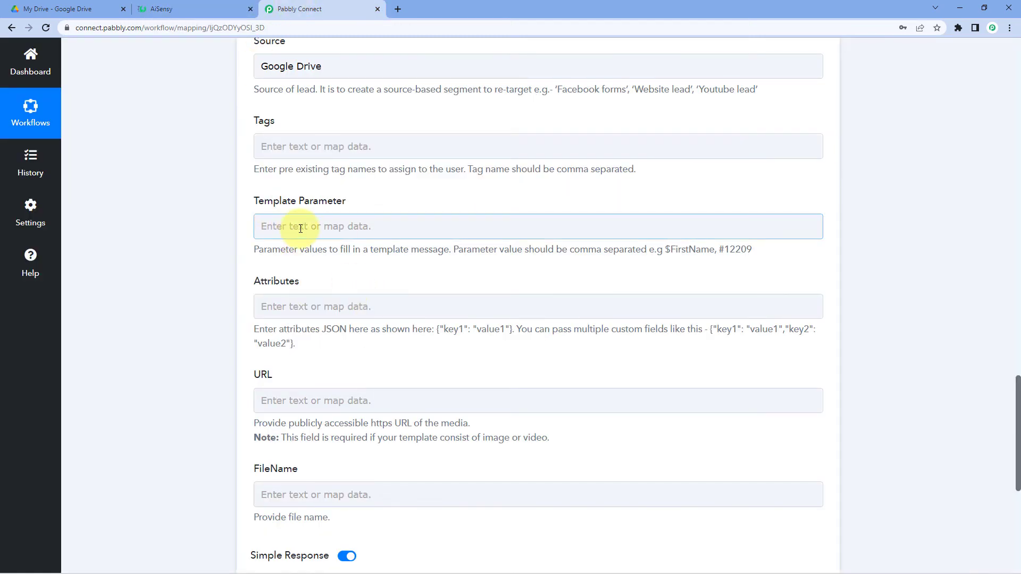
left_click(161, 9)
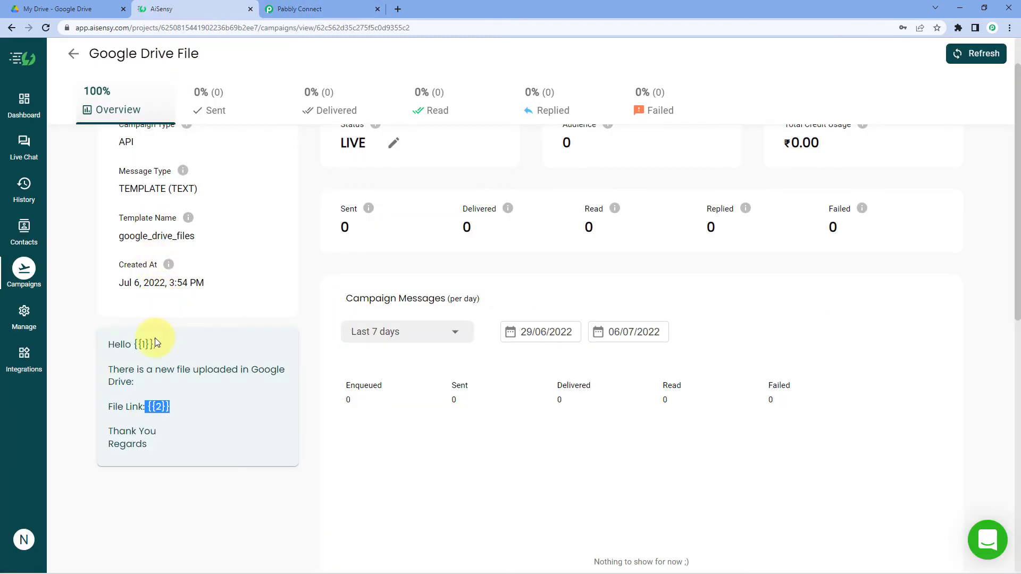
left_click_drag(155, 343, 134, 343)
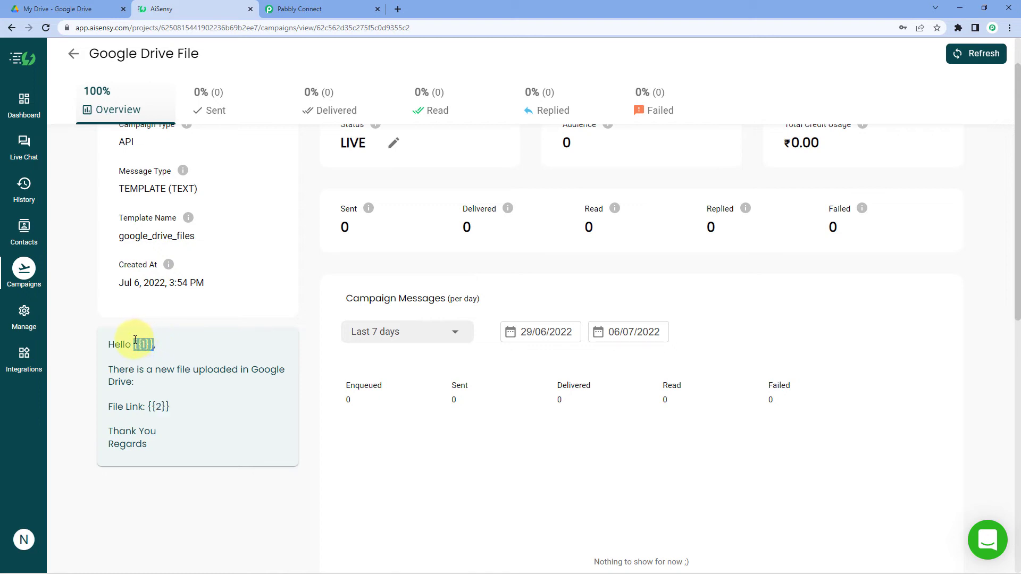
left_click(297, 7)
Type the recipient's name followed by a comma into Template Parameter for {{1}}.
left_click(286, 228)
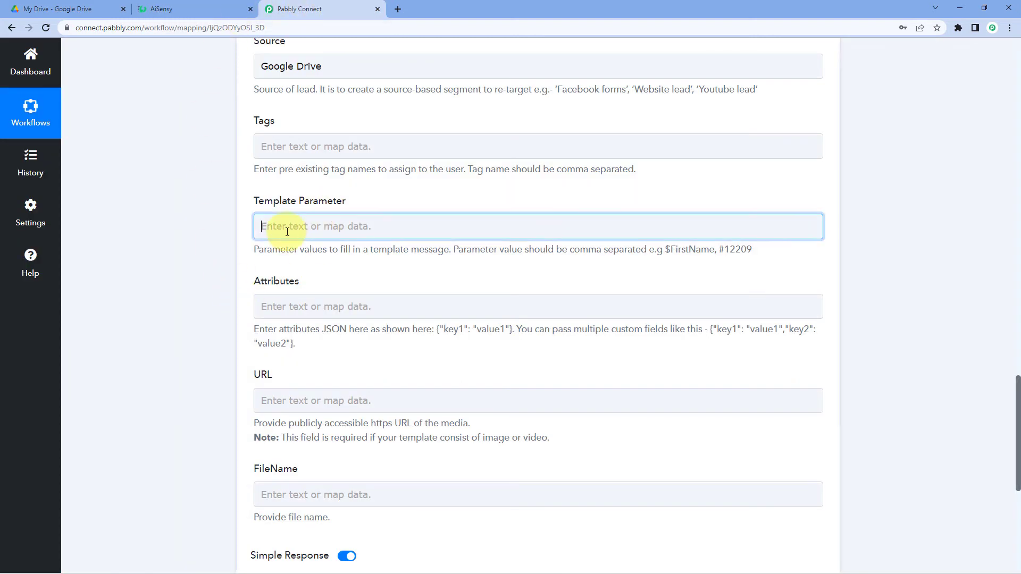
type("Aakash")
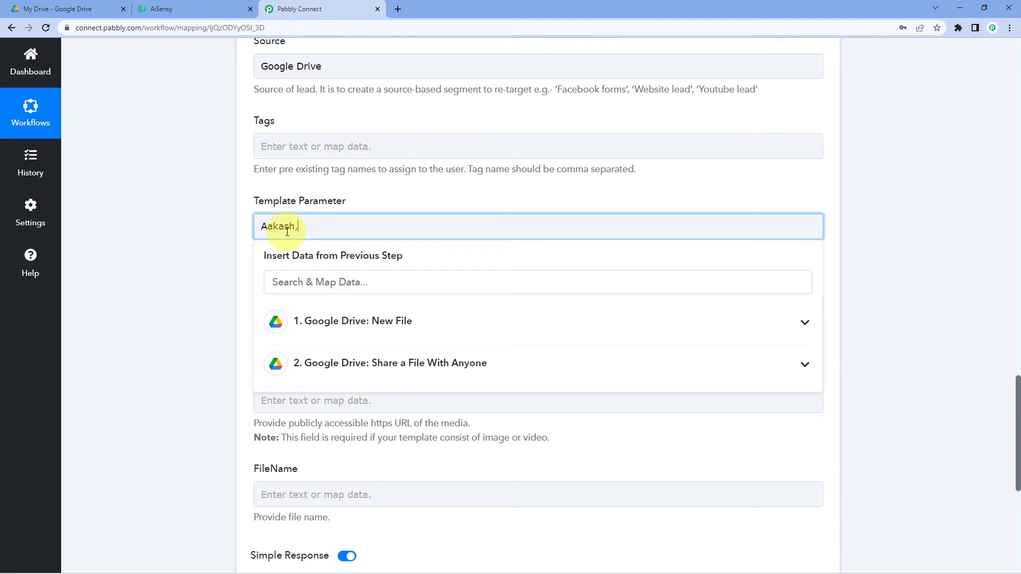
type(",")
left_click(190, 9)
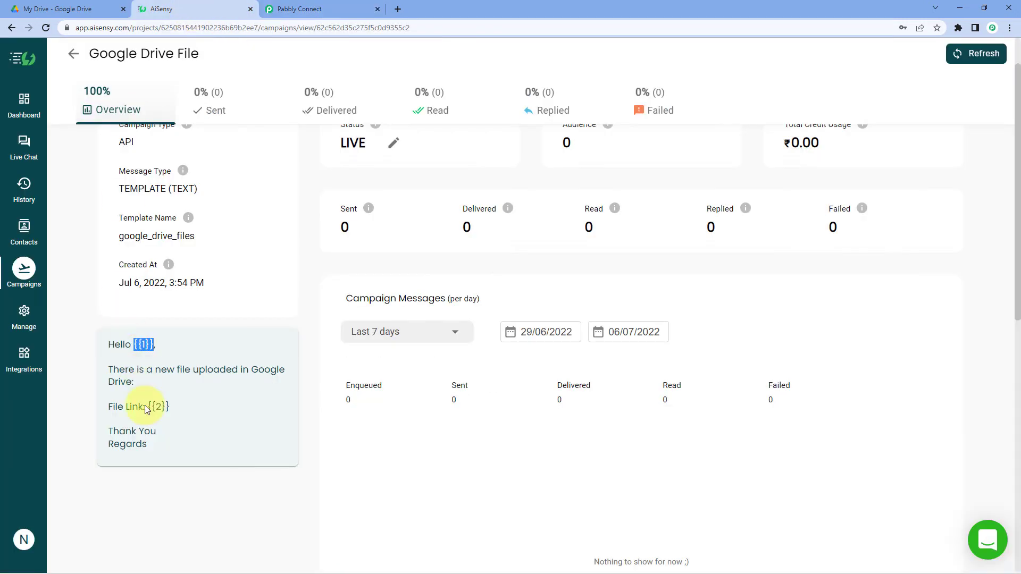
left_click(183, 408)
left_click_drag(184, 408, 147, 406)
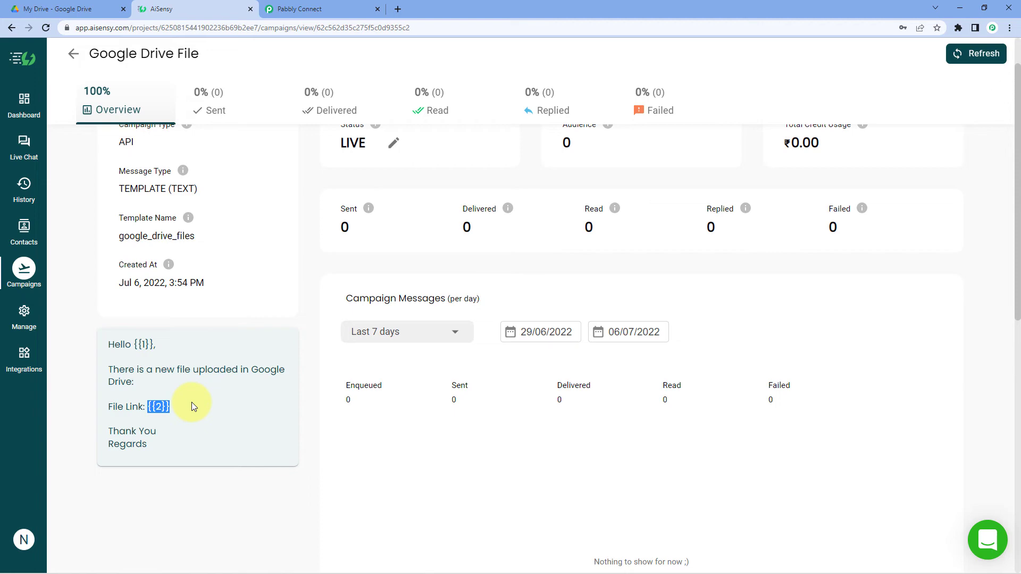
left_click(326, 8)
Inspect the full WebViewLink URL in the Google Drive test response.
scroll(193, 212, "up", 10)
scroll(250, 237, "up", 5)
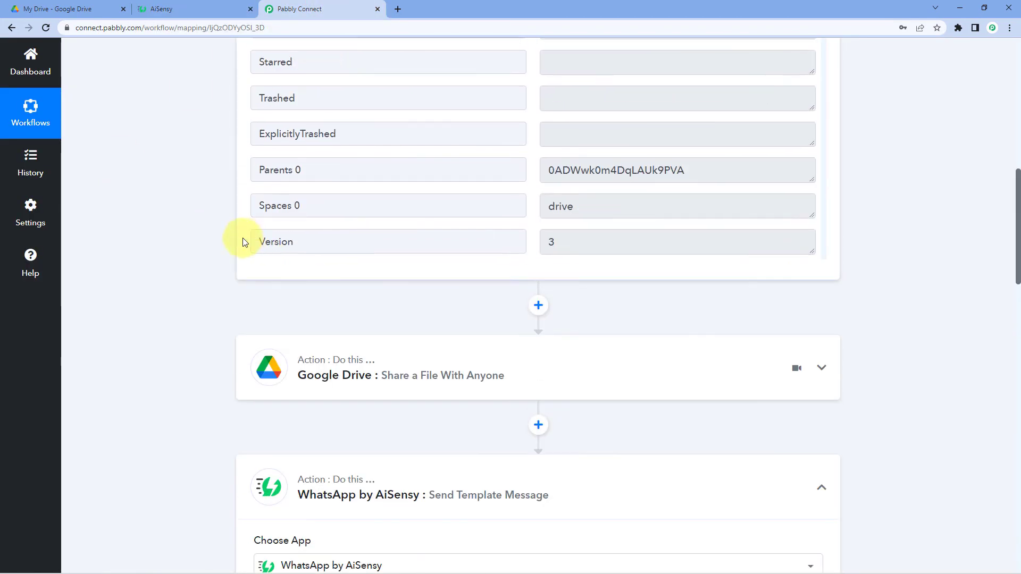
scroll(194, 240, "up", 3)
scroll(273, 276, "up", 5)
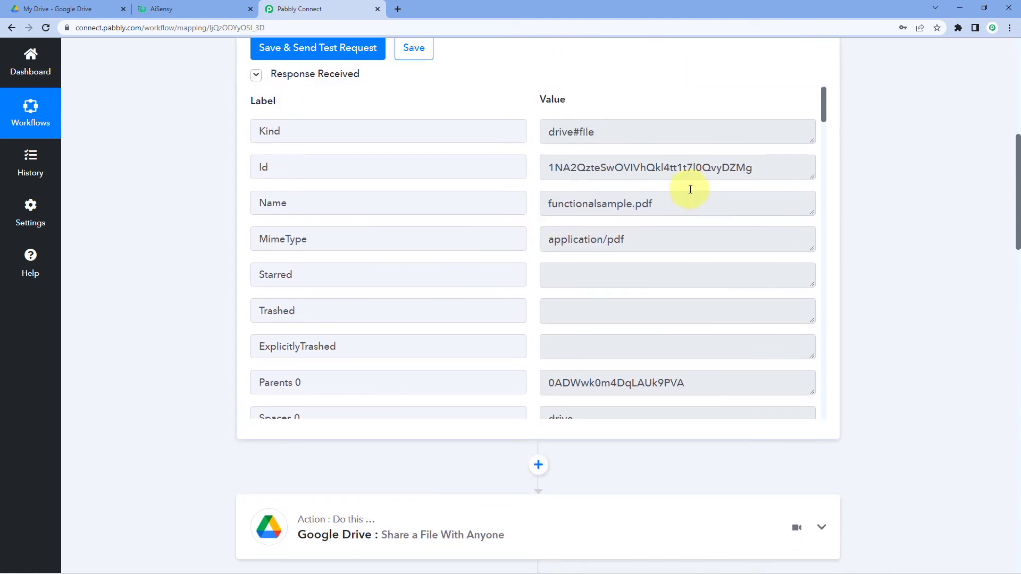
scroll(686, 192, "down", 6)
left_click(759, 226)
left_click_drag(759, 226, 536, 213)
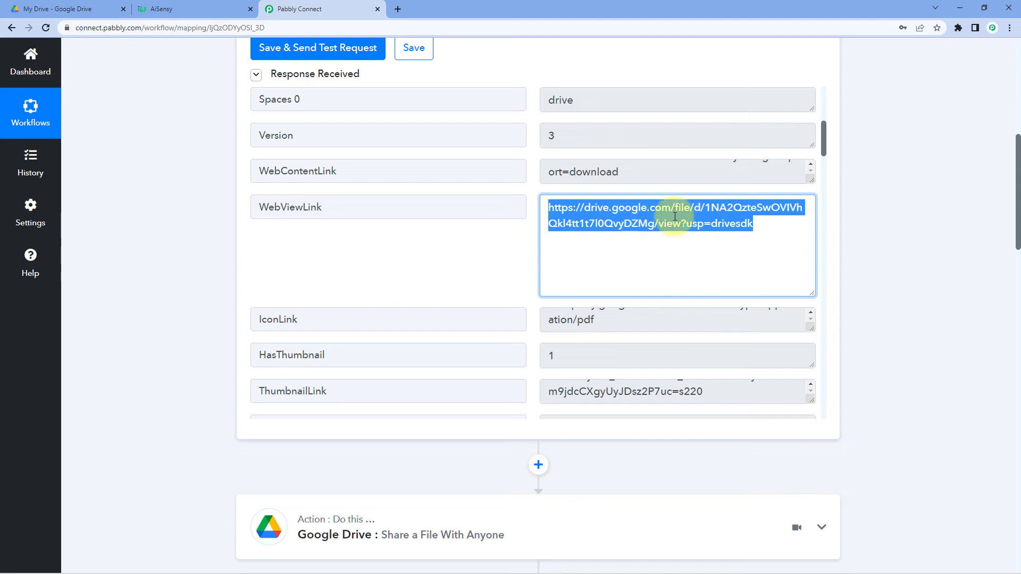
scroll(872, 251, "down", 15)
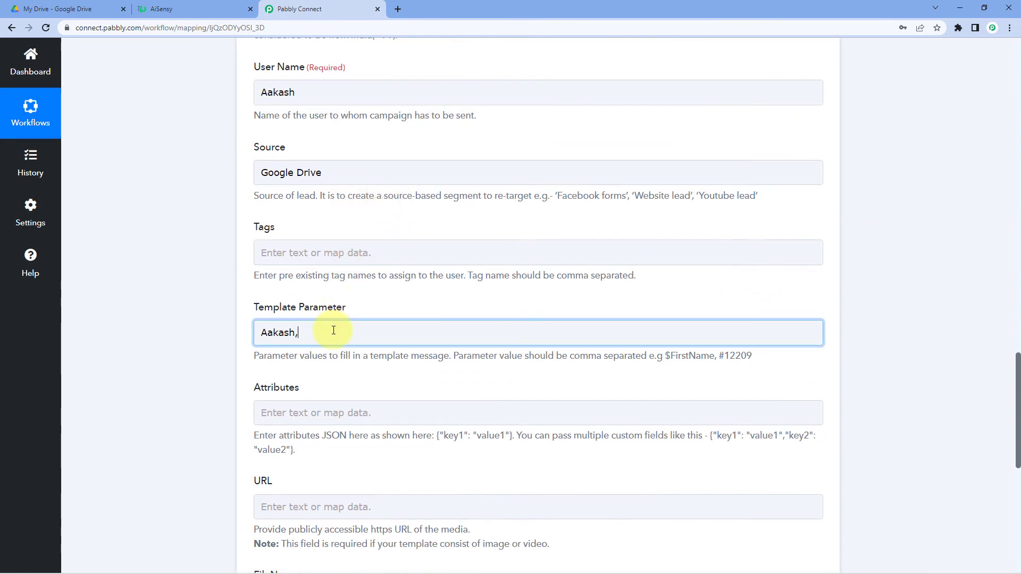
Map 1. WebViewLink from Google Drive: New File into Template Parameter after the name.
left_click(333, 331)
left_click(339, 465)
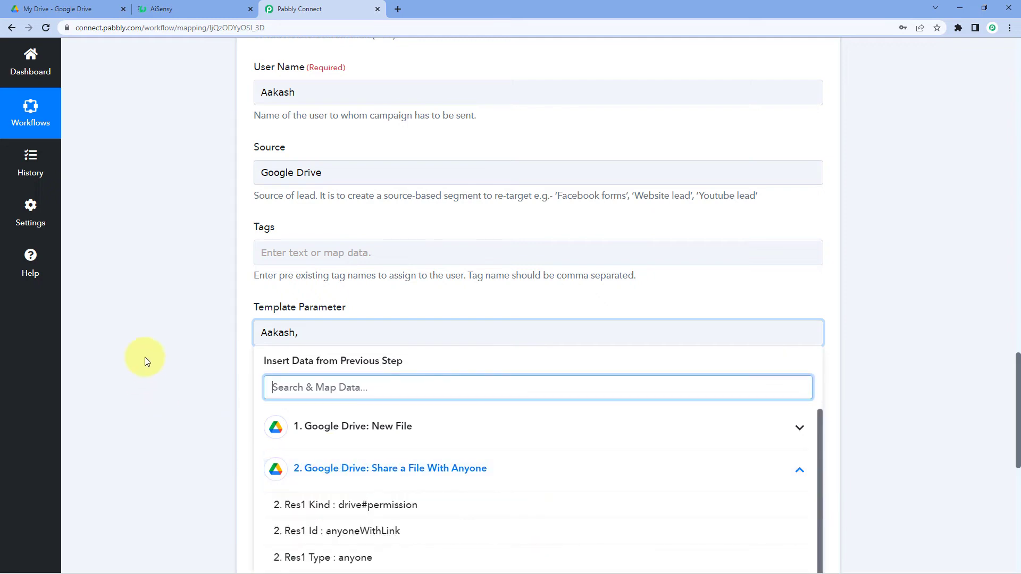
scroll(292, 388, "down", 1)
left_click(441, 407)
left_click(386, 371)
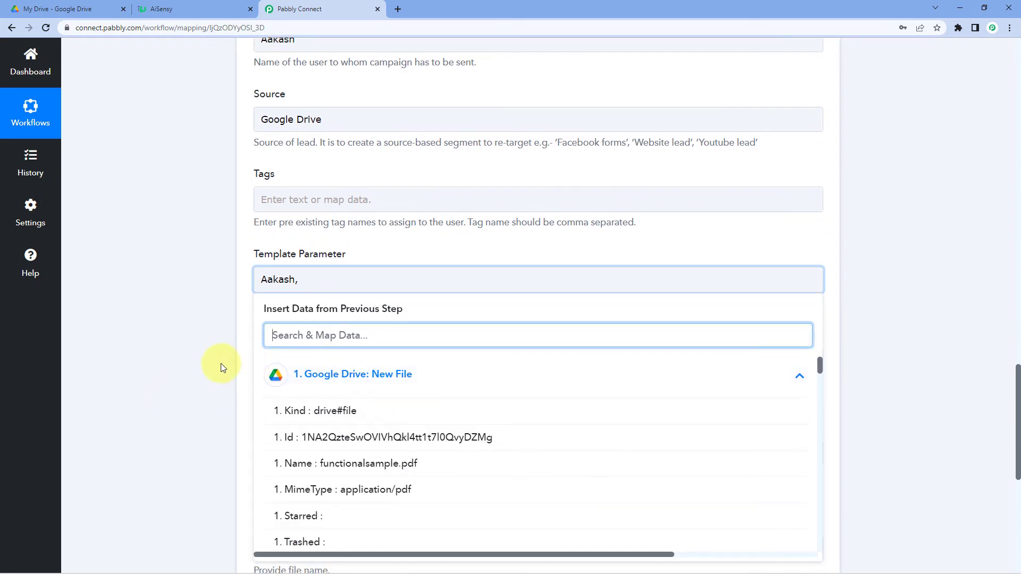
scroll(346, 298, "down", 3)
scroll(388, 289, "down", 3)
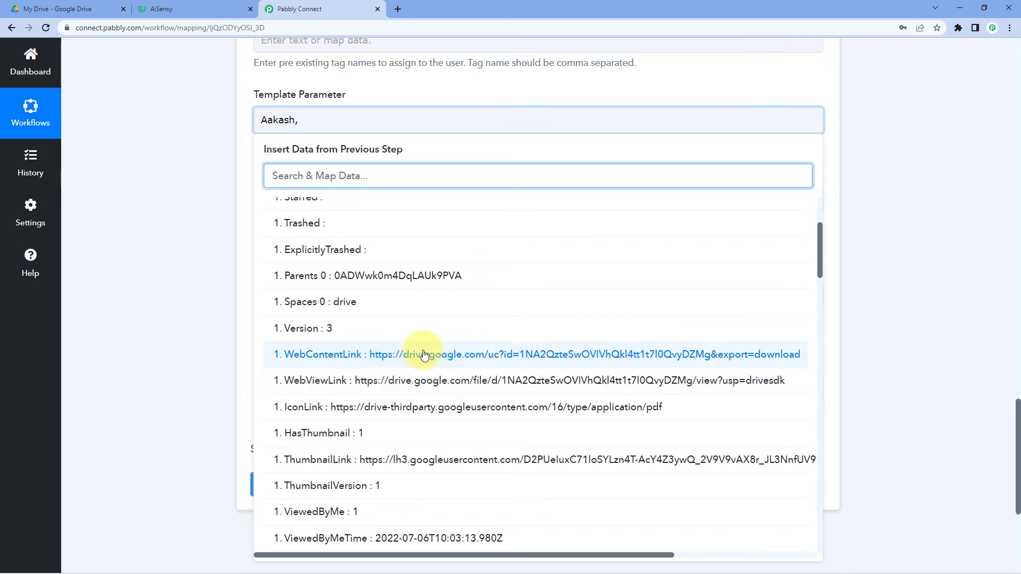
left_click(417, 381)
left_click(179, 217)
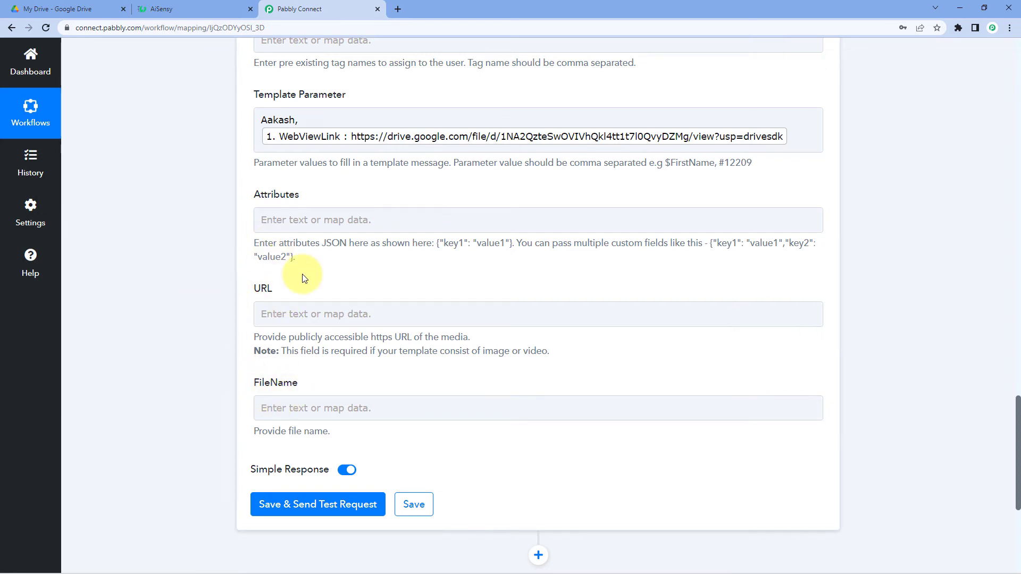
Send the AiSensy step's test request and confirm the Success response.
left_click(317, 503)
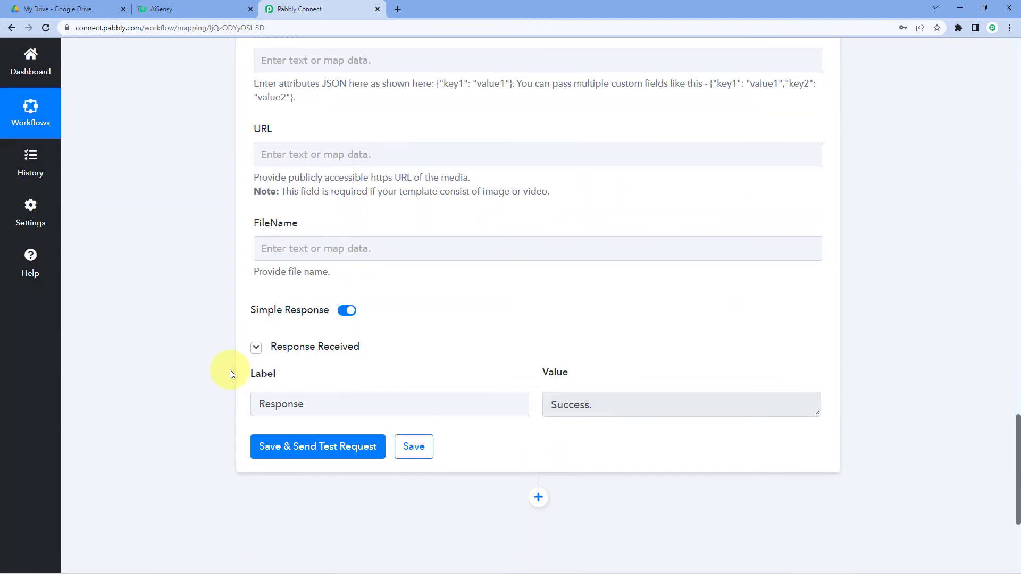
double_click(588, 405)
left_click(470, 355)
Review the Campaign Name and mobile number fields, then switch to WhatsApp Web.
scroll(452, 354, "up", 15)
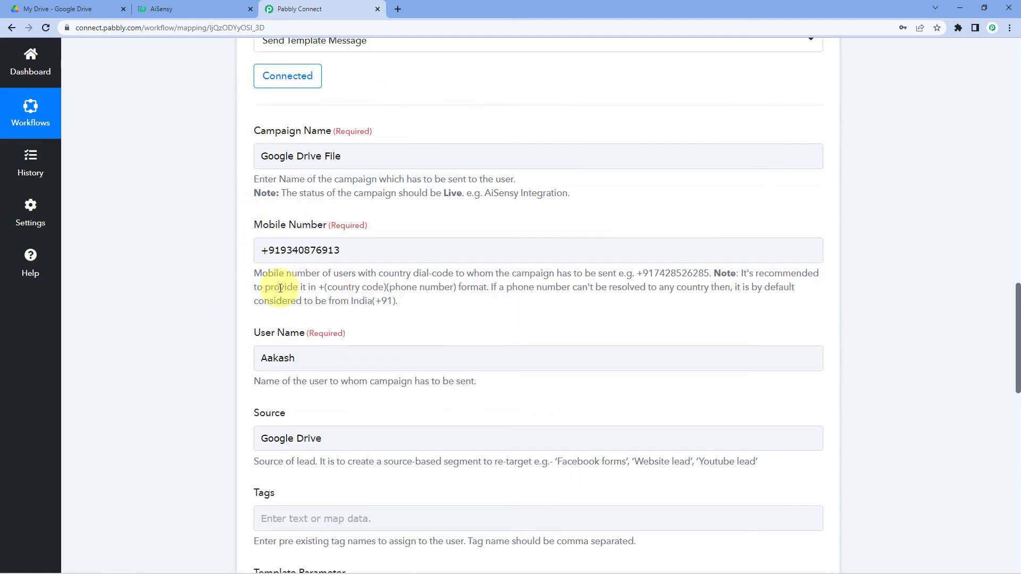
left_click(389, 250)
left_click(184, 285)
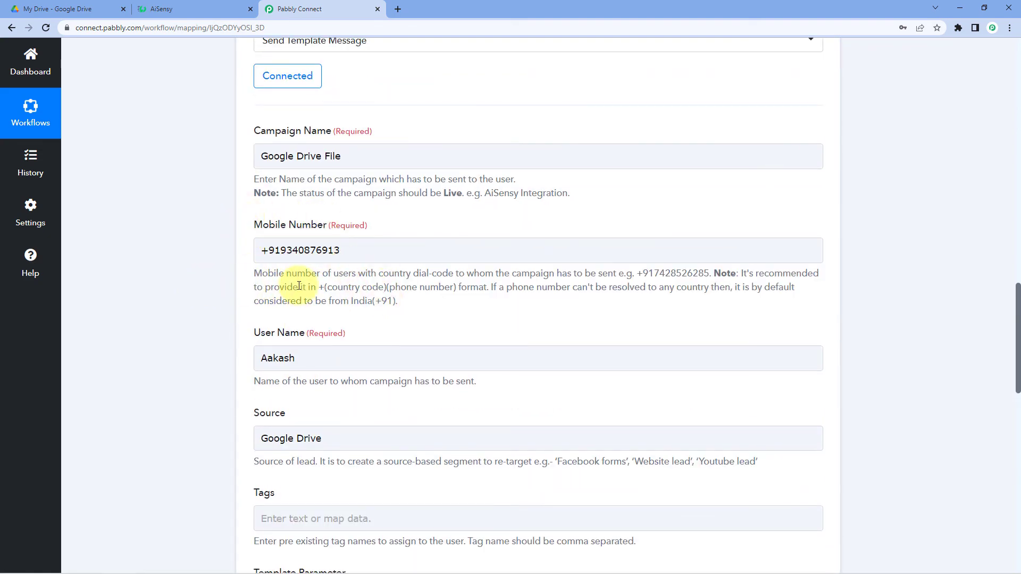
left_click(314, 165)
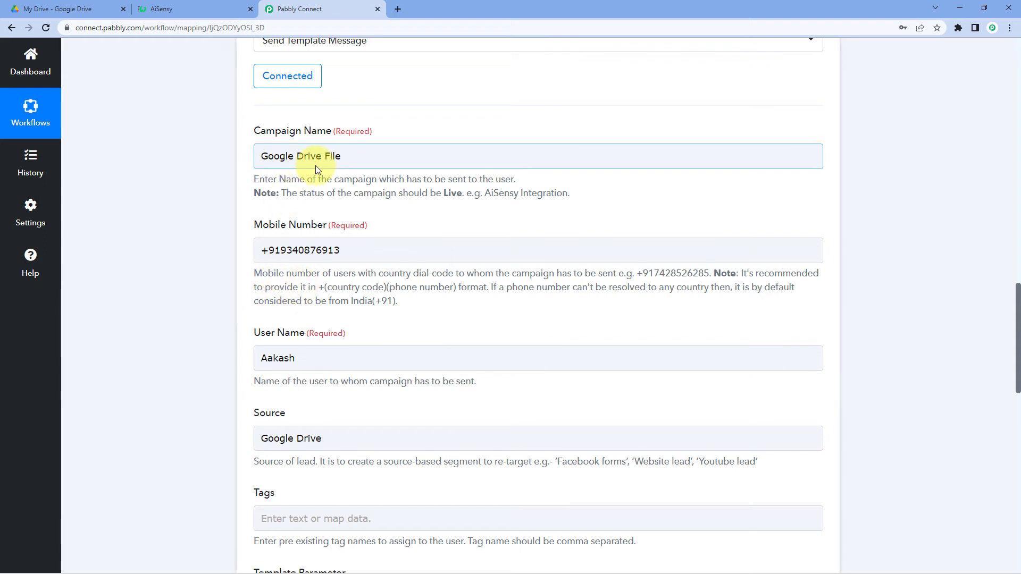
left_click_drag(326, 253, 240, 269)
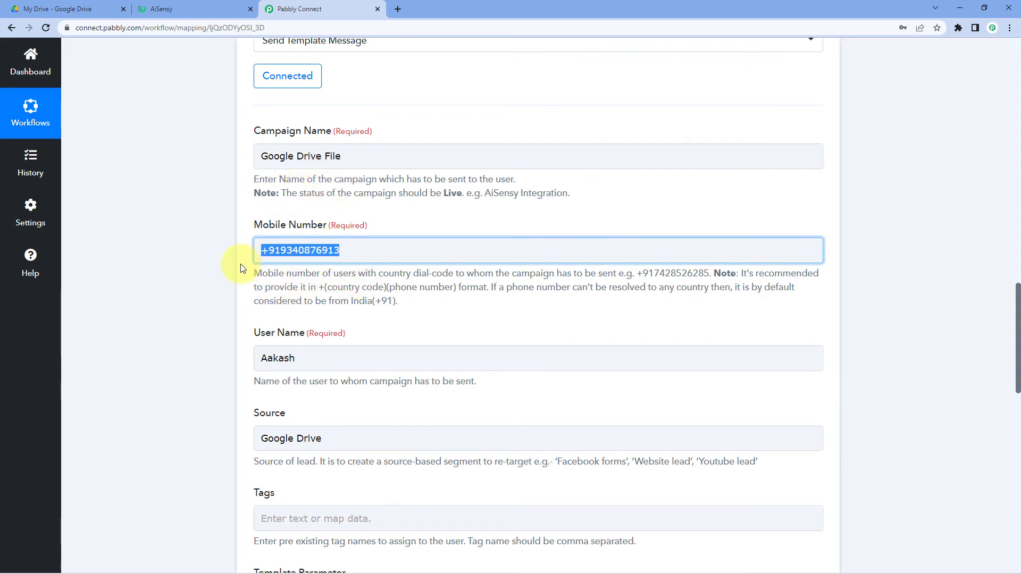
left_click(420, 212)
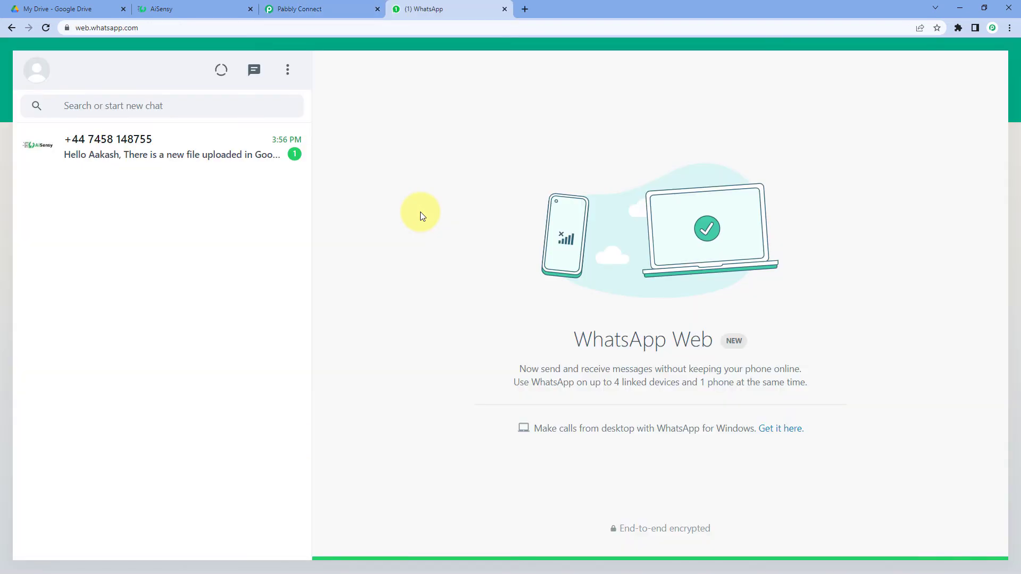
Recheck the mobile number in Pabbly, then open the AiSensy chat in WhatsApp Web.
left_click(333, 10)
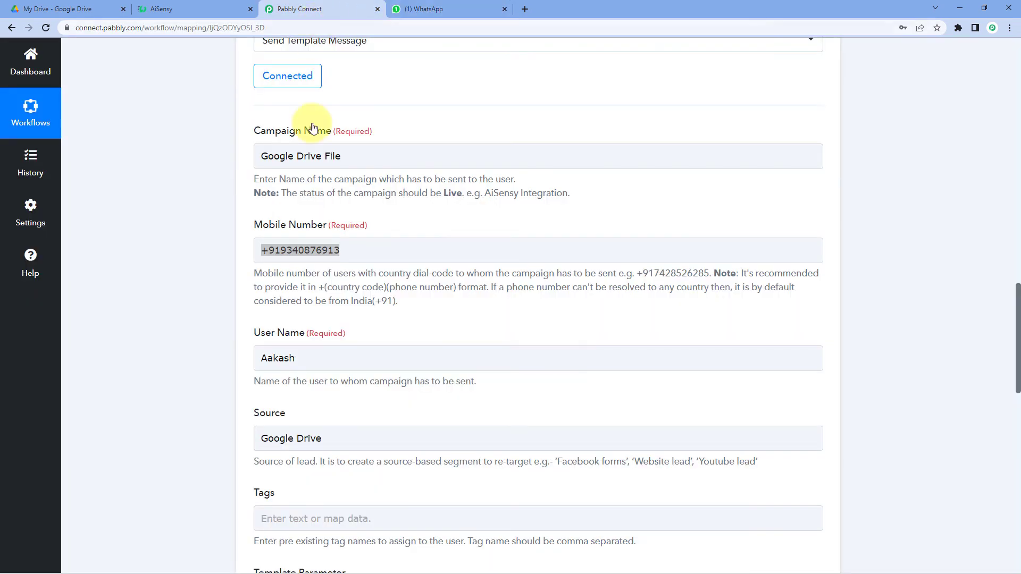
left_click(349, 237)
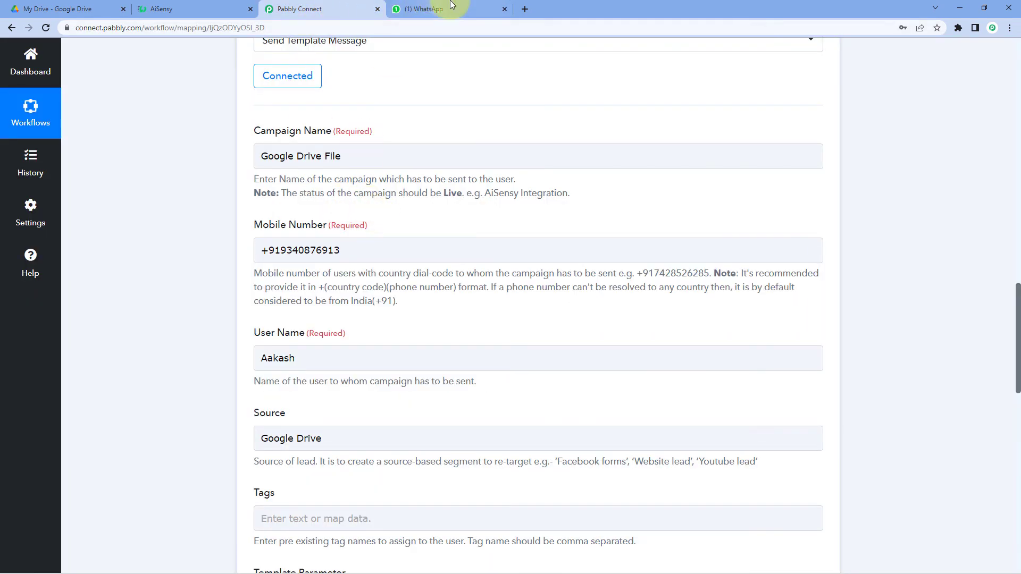
left_click(450, 5)
left_click(170, 205)
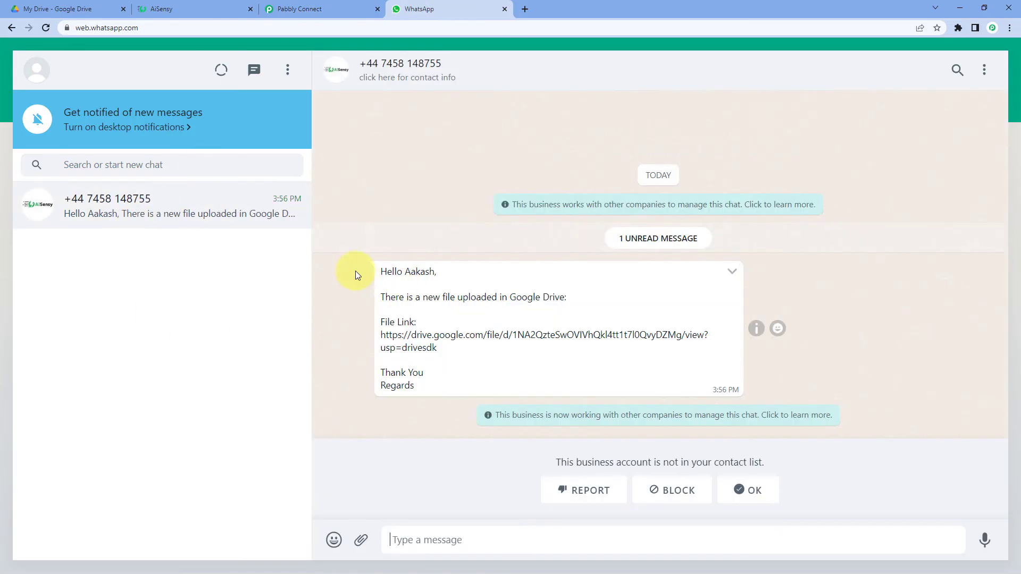
Check the recipient's name in the message, mark the sender not spam, and open the Drive link.
left_click_drag(407, 273, 435, 275)
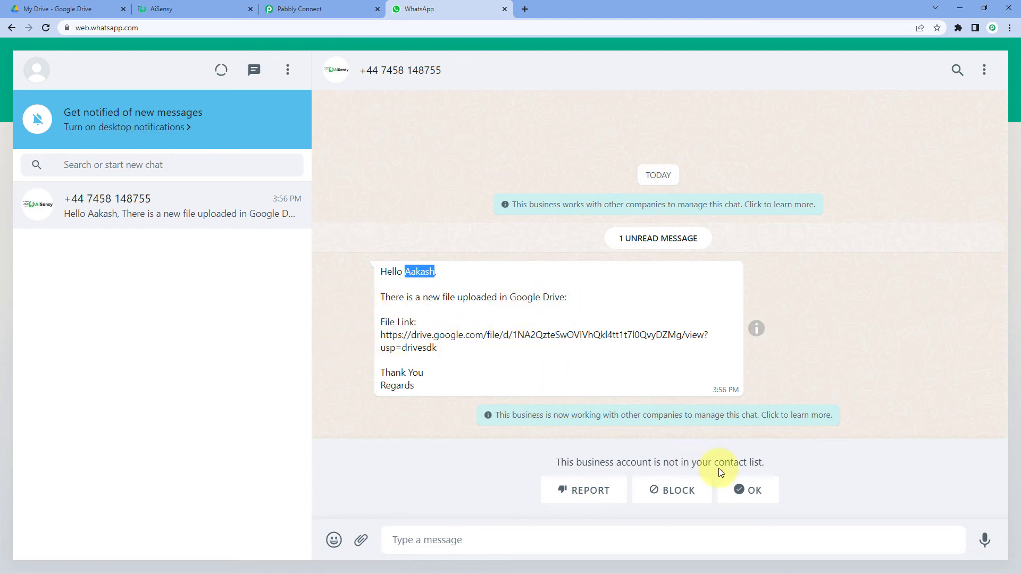
left_click(755, 497)
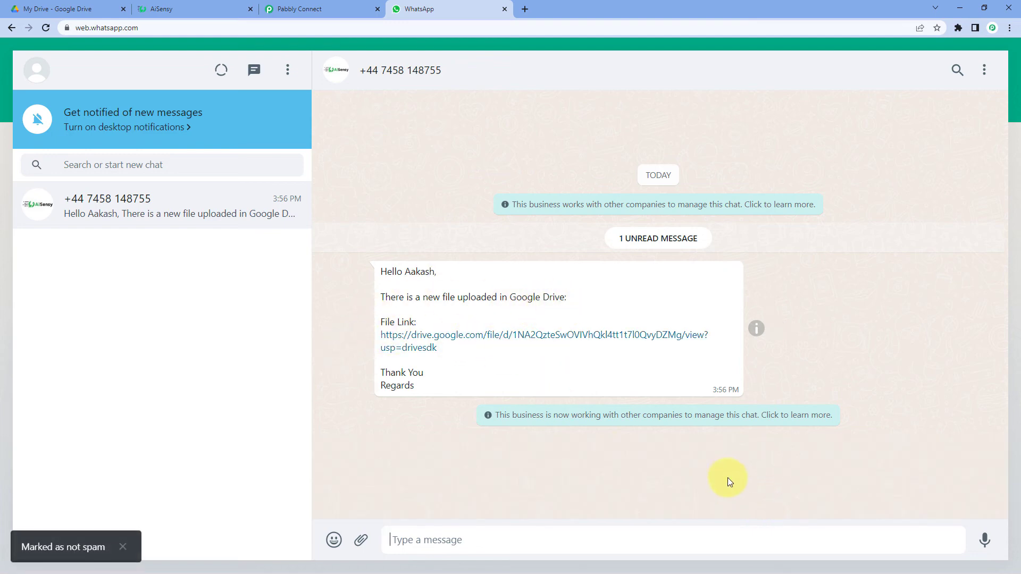
left_click(435, 343)
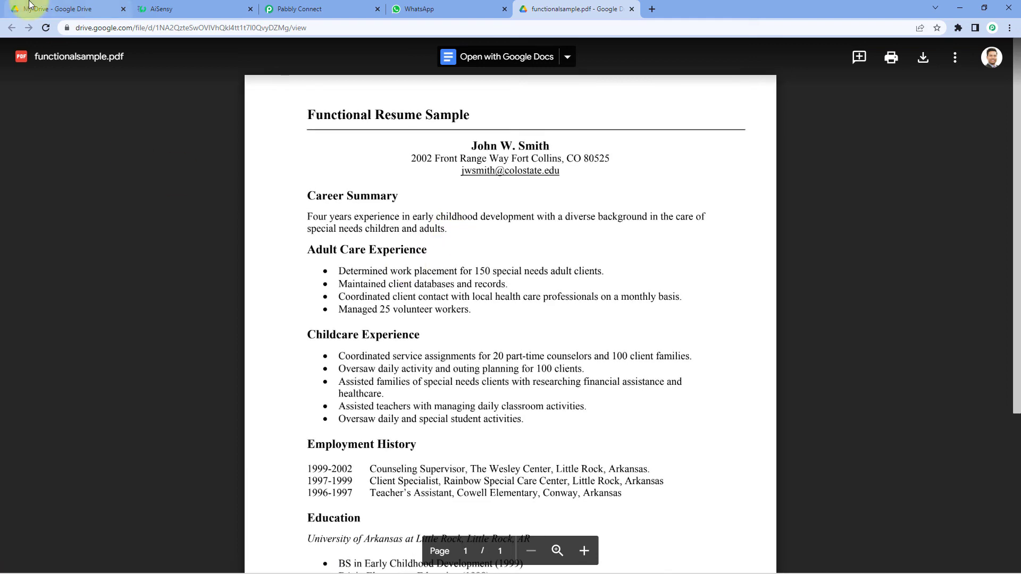
Dismiss Drive's upload-complete notice and glance at WhatsApp before returning to My Drive.
left_click(30, 6)
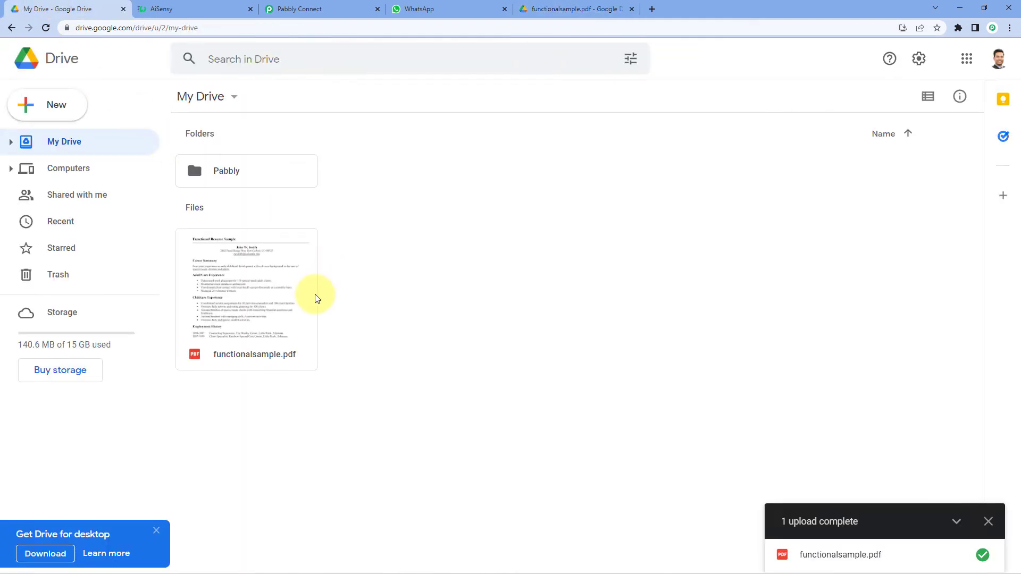
left_click(989, 521)
left_click(445, 9)
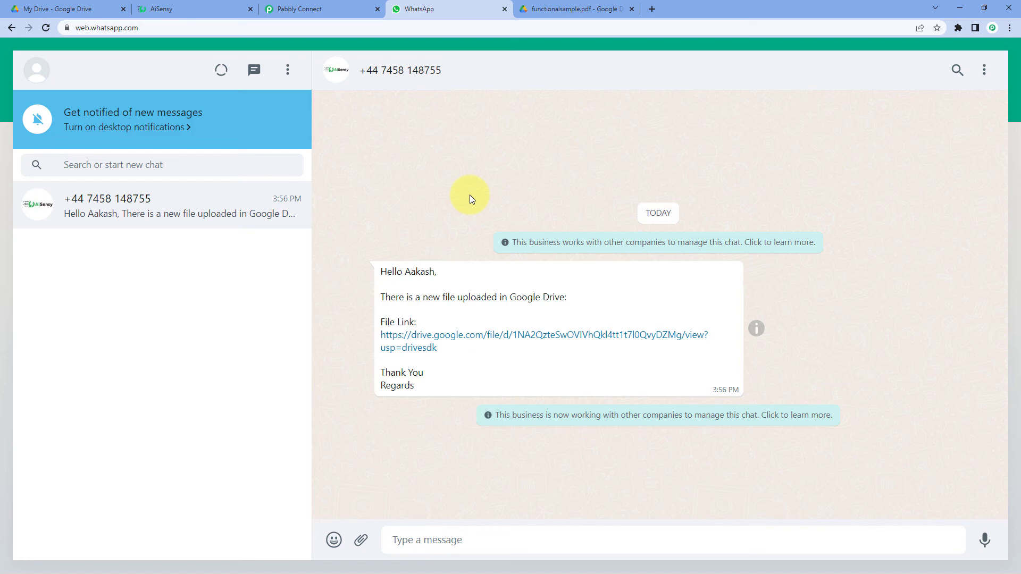
left_click(73, 6)
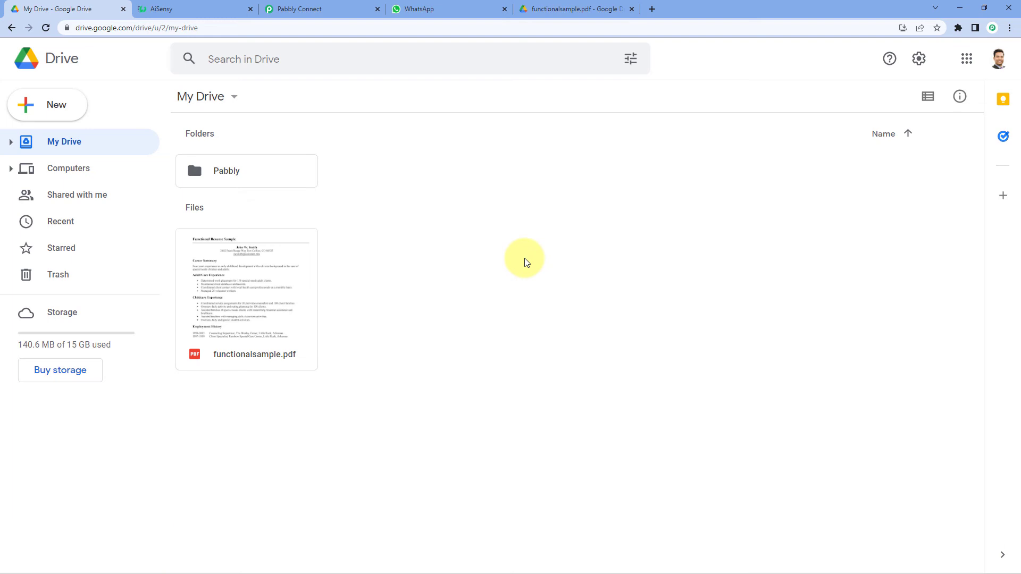
Upload Travel Brochure.png via New > File upload and preview the image.
left_click(45, 116)
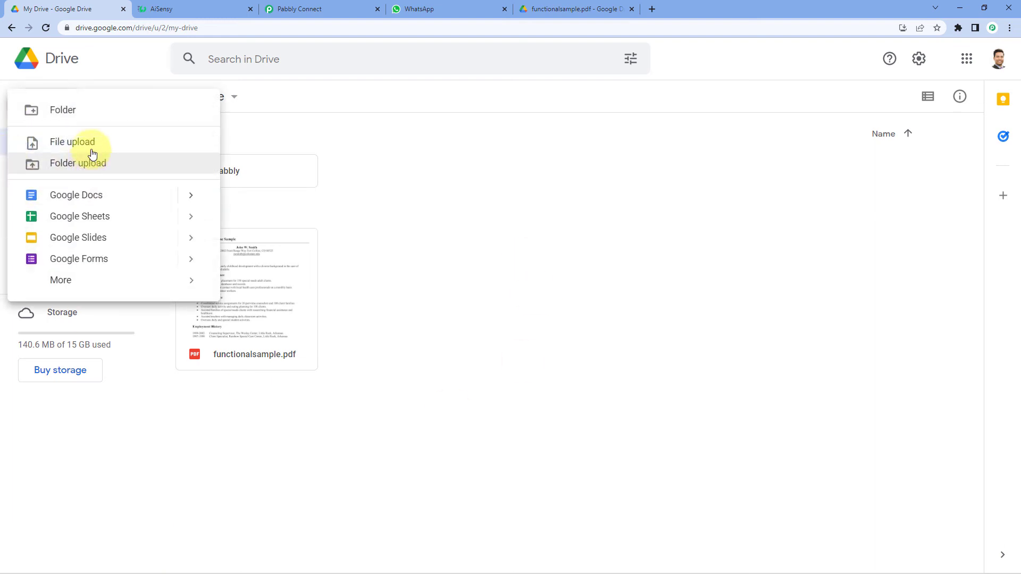
left_click(90, 143)
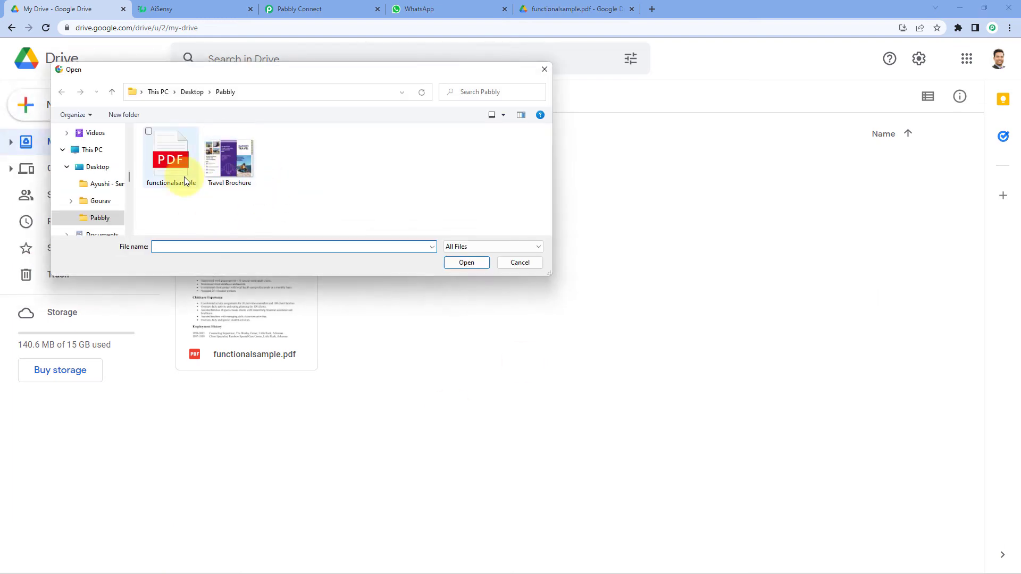
left_click(236, 164)
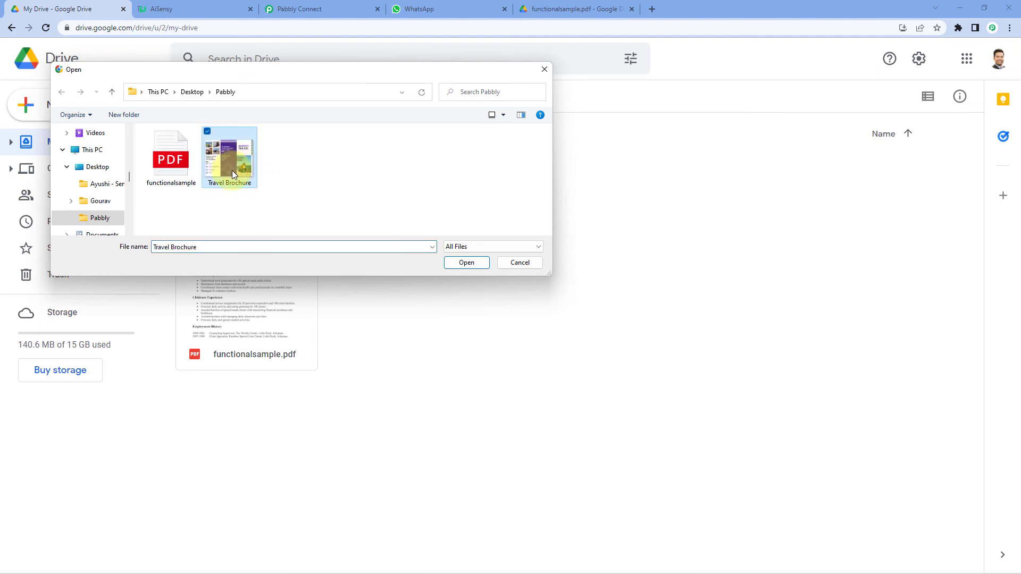
left_click(474, 263)
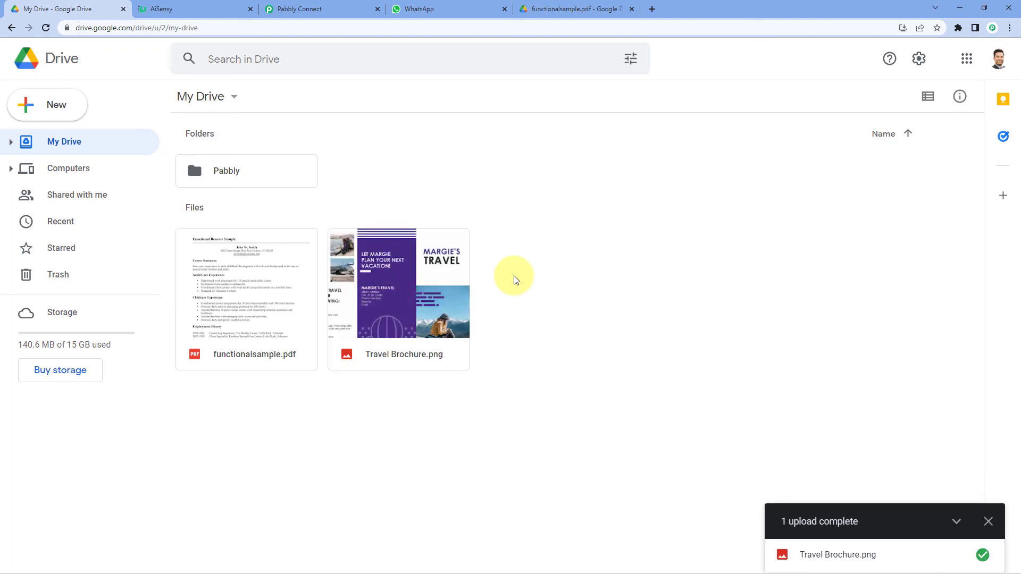
double_click(406, 289)
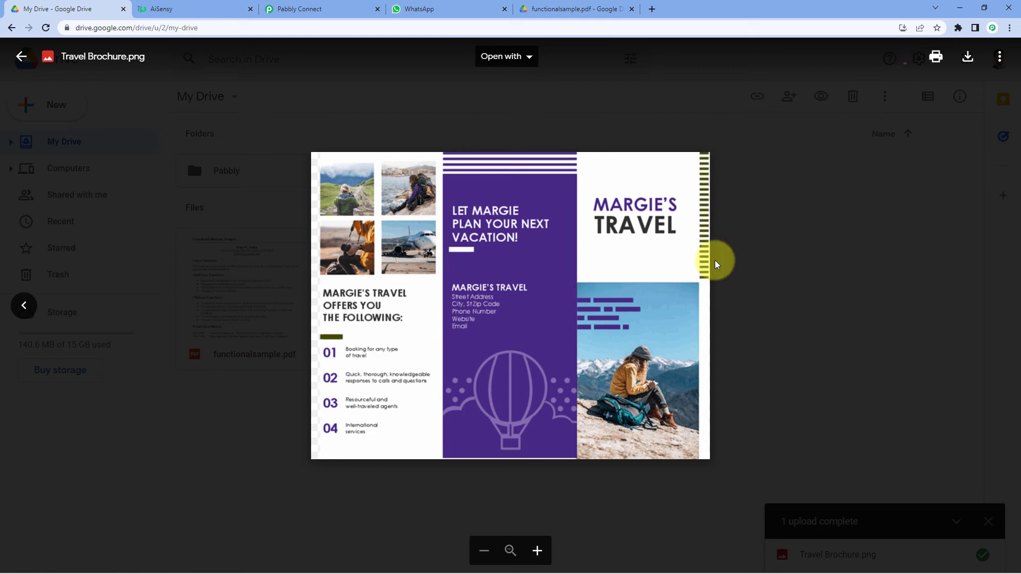
left_click(717, 264)
Collapse the AiSensy action card and check WhatsApp for the 4:09 PM new-file message.
left_click(435, 7)
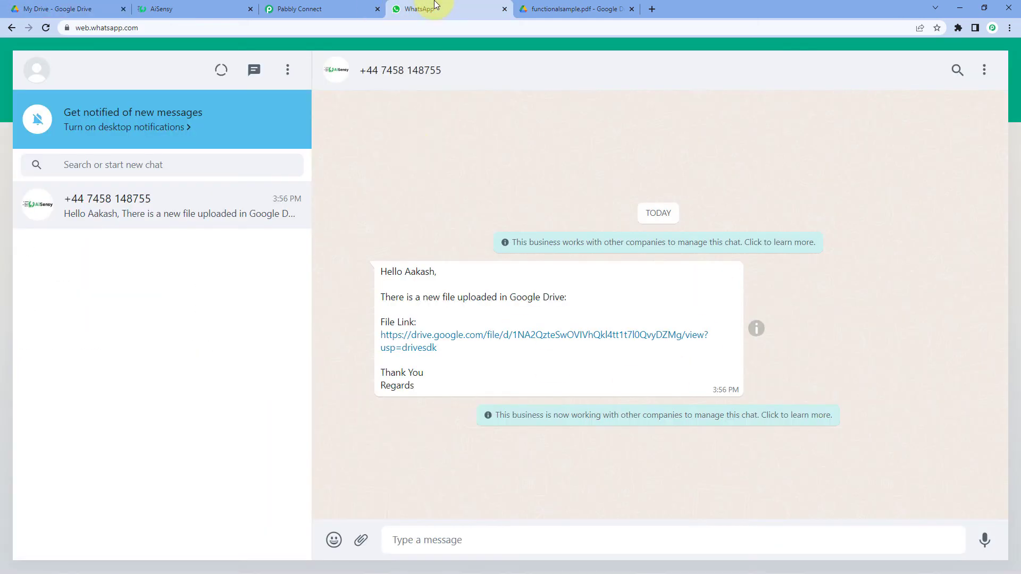
left_click(340, 6)
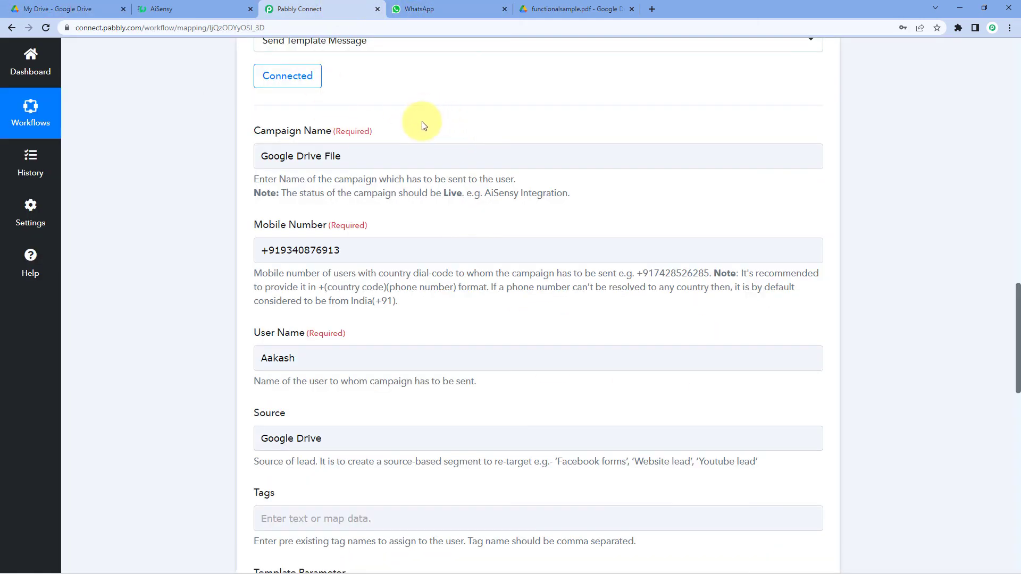
left_click(442, 2)
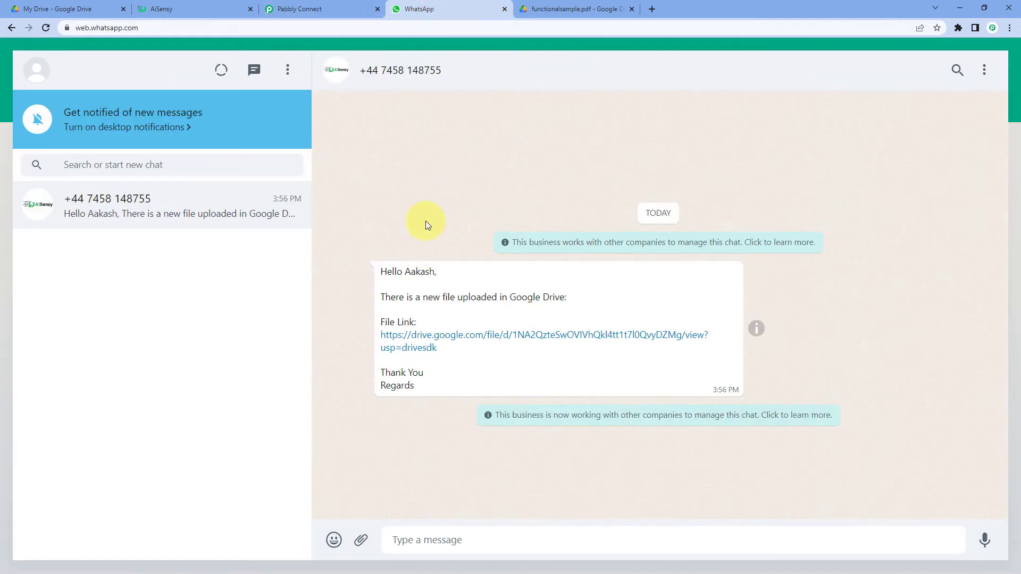
left_click(331, 6)
scroll(776, 125, "up", 5)
left_click(824, 178)
scroll(862, 250, "up", 10)
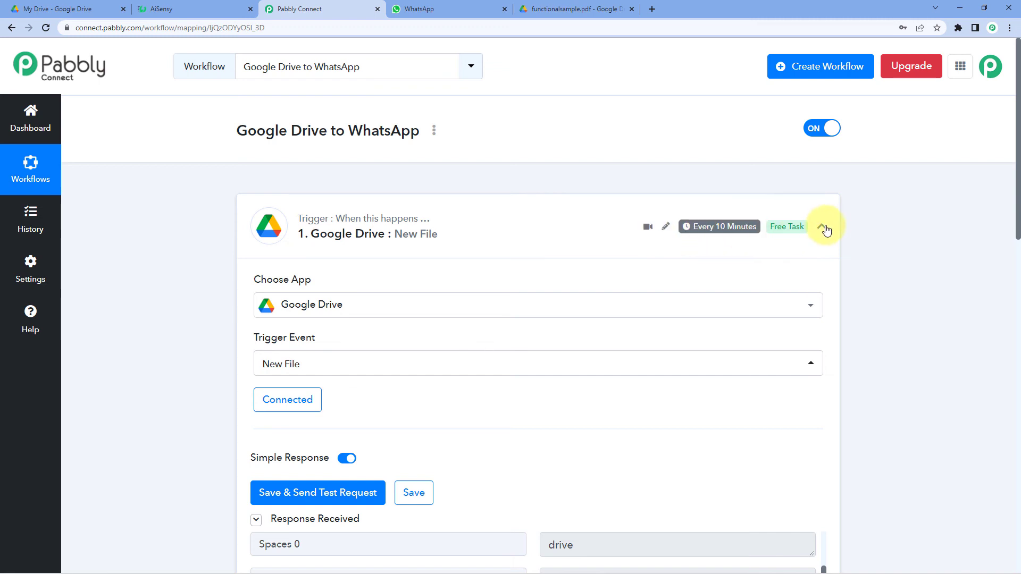
left_click(428, 8)
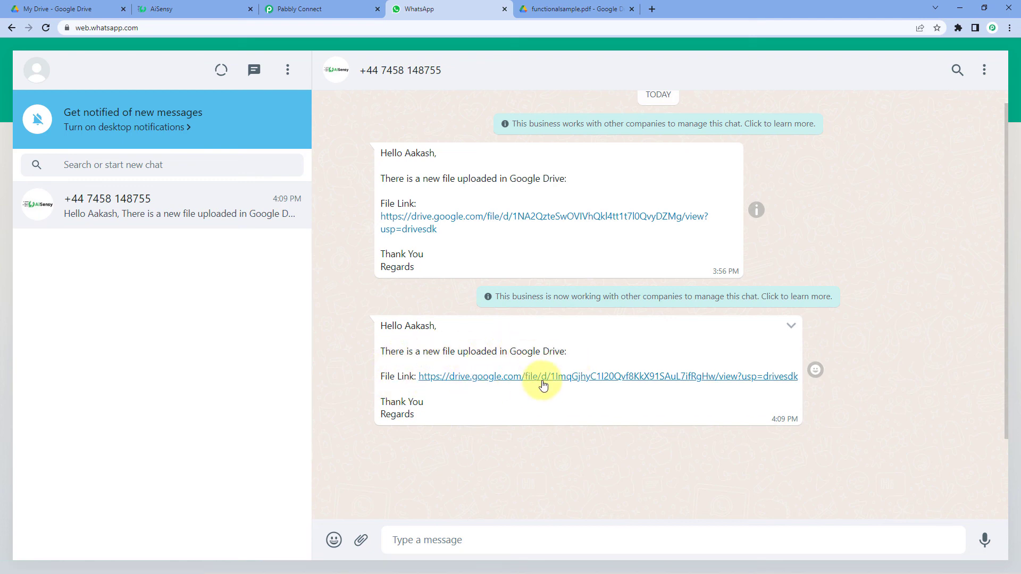
Confirm the new WhatsApp message's Drive link opens Travel Brochure.png, then return to Pabbly Connect.
left_click(543, 378)
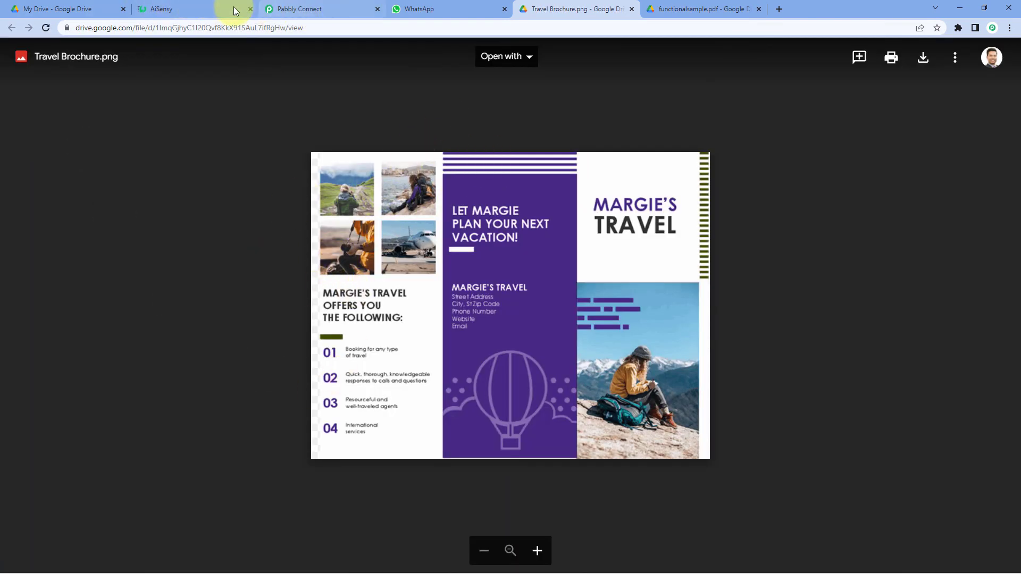
left_click(56, 8)
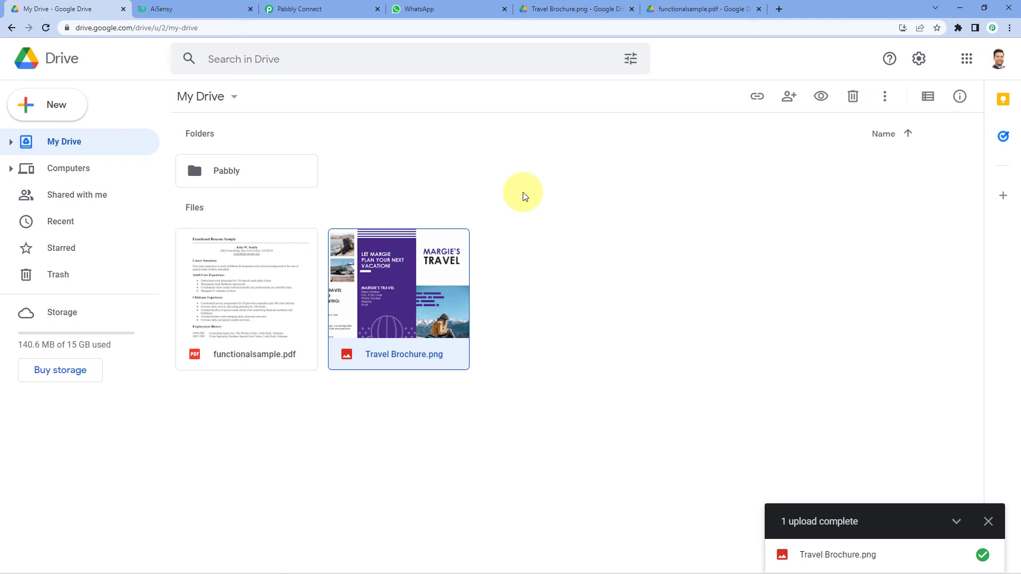
left_click(298, 8)
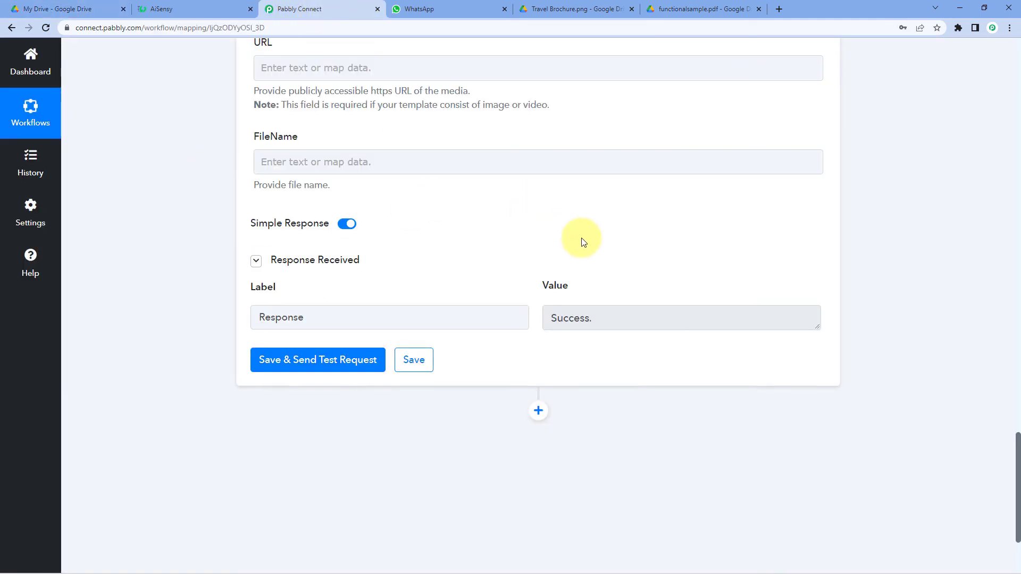
Collapse the Google Drive New File trigger and briefly expand and collapse the Share a File With Anyone action.
scroll(612, 256, "up", 5)
scroll(632, 275, "up", 14)
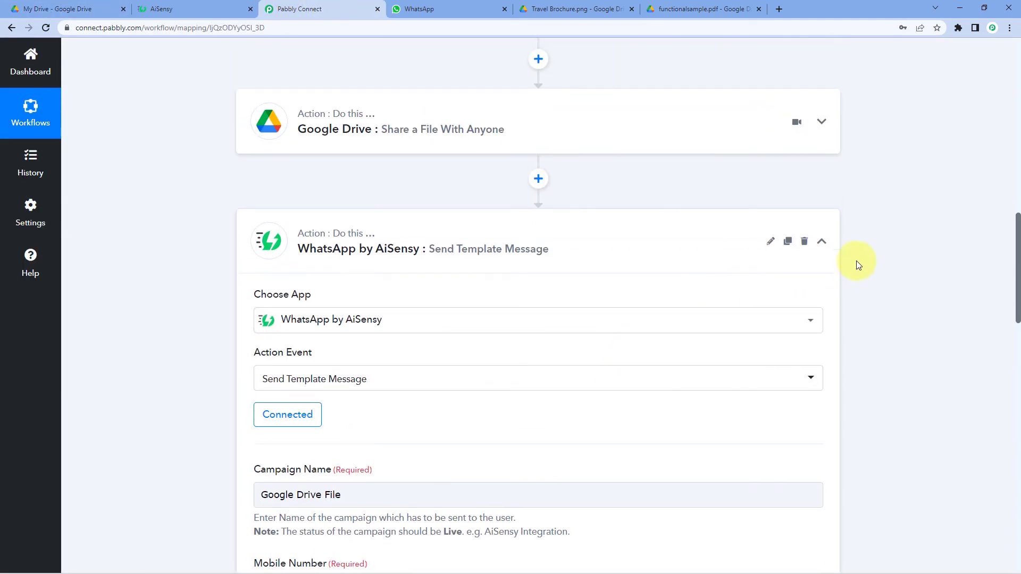
scroll(828, 244, "up", 20)
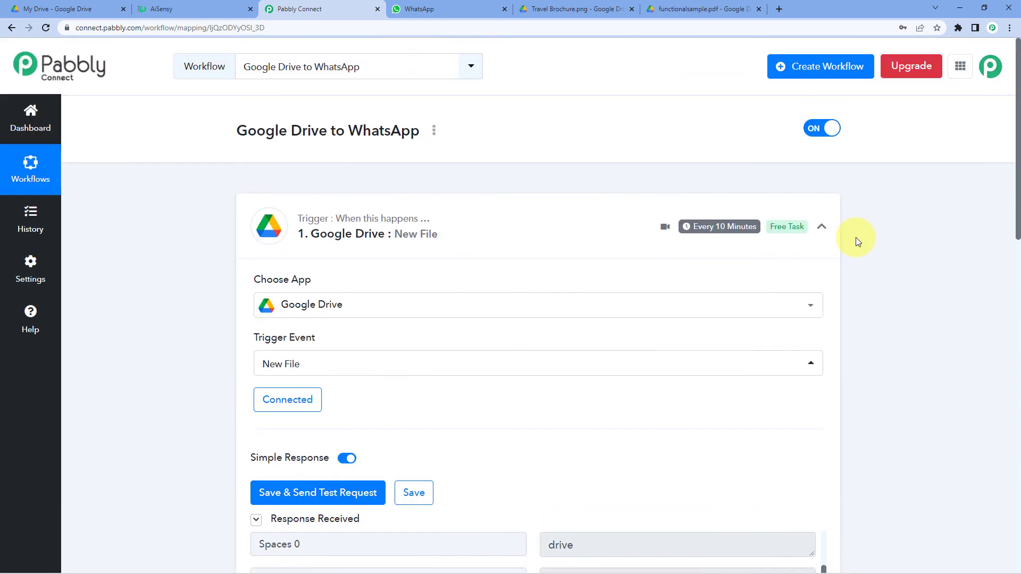
left_click(828, 234)
scroll(227, 270, "down", 1)
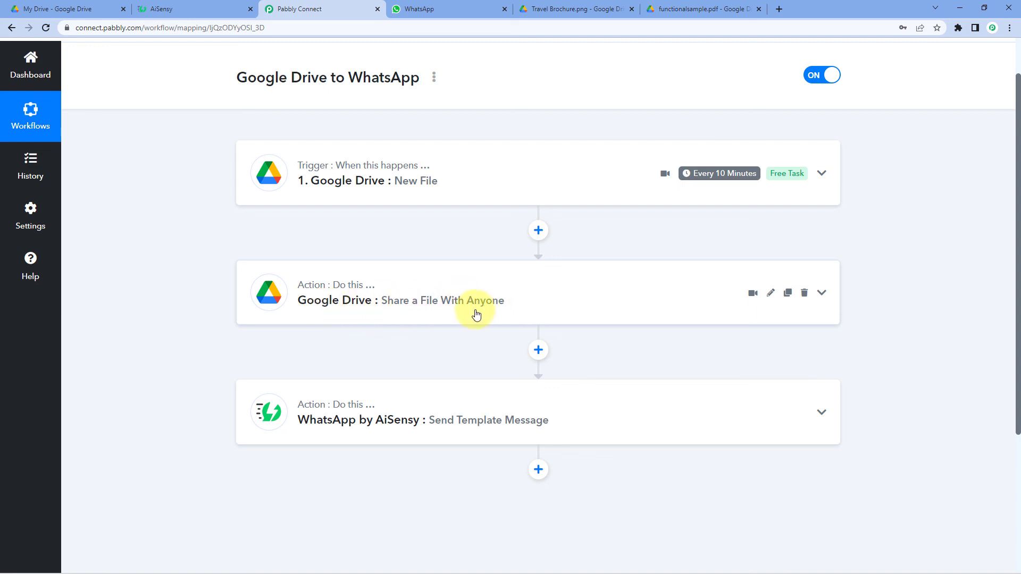
scroll(475, 314, "down", 2)
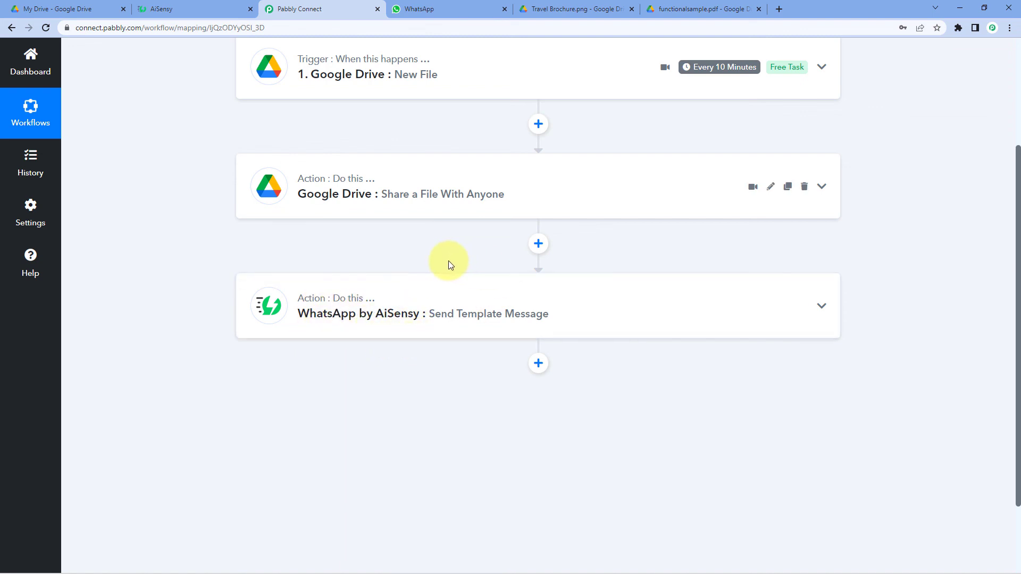
scroll(451, 208, "up", 1)
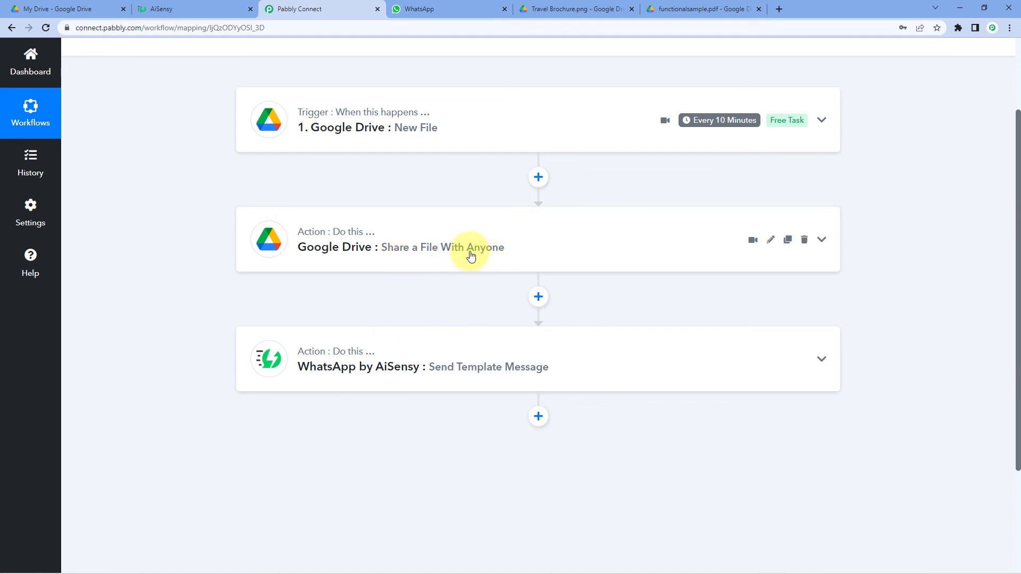
left_click(441, 265)
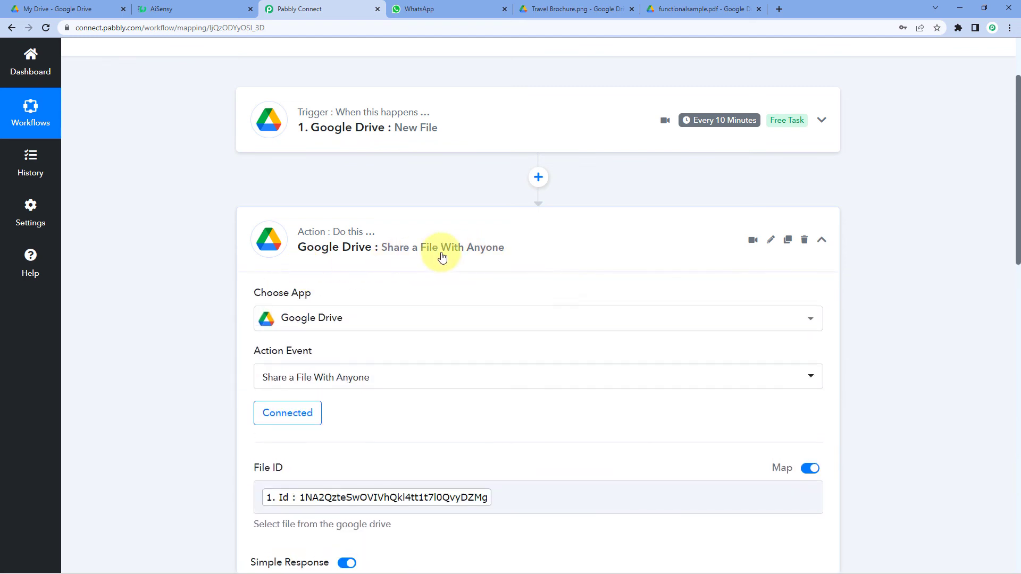
left_click(440, 254)
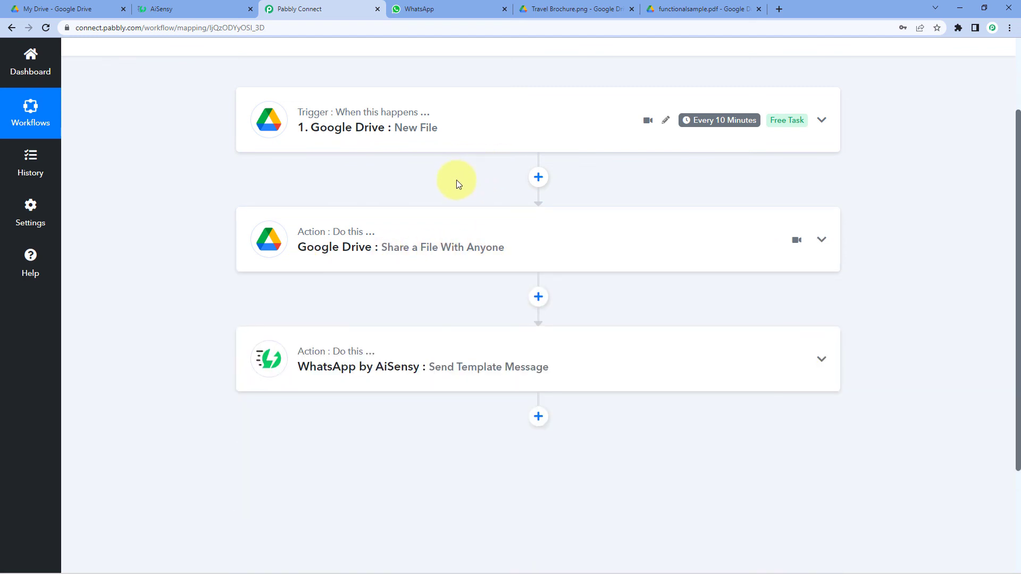
Expand the New File trigger to review its response data, then collapse it again.
left_click(422, 139)
scroll(457, 223, "down", 2)
scroll(536, 269, "down", 2)
scroll(516, 202, "up", 3)
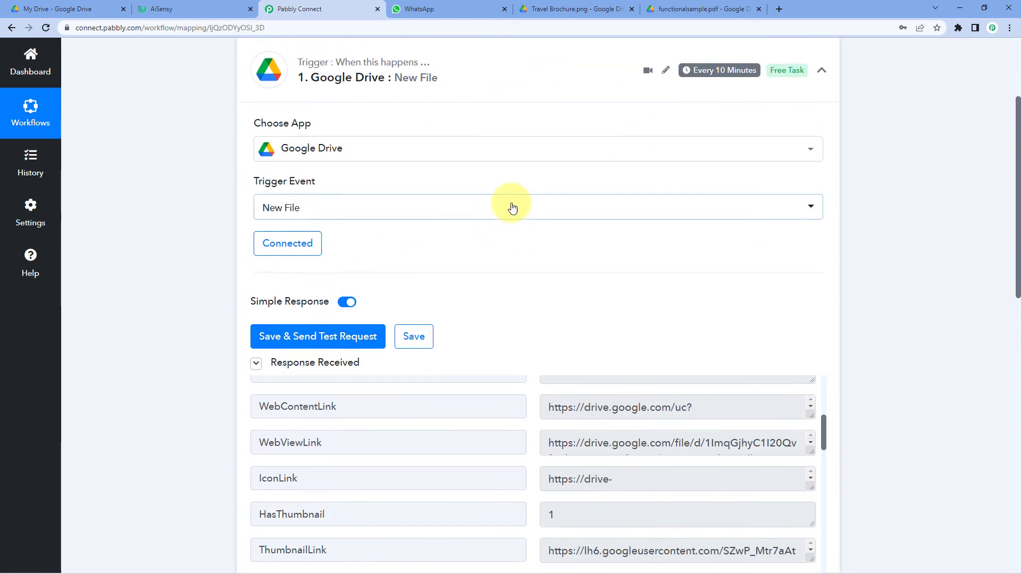
scroll(512, 207, "up", 3)
left_click(497, 218)
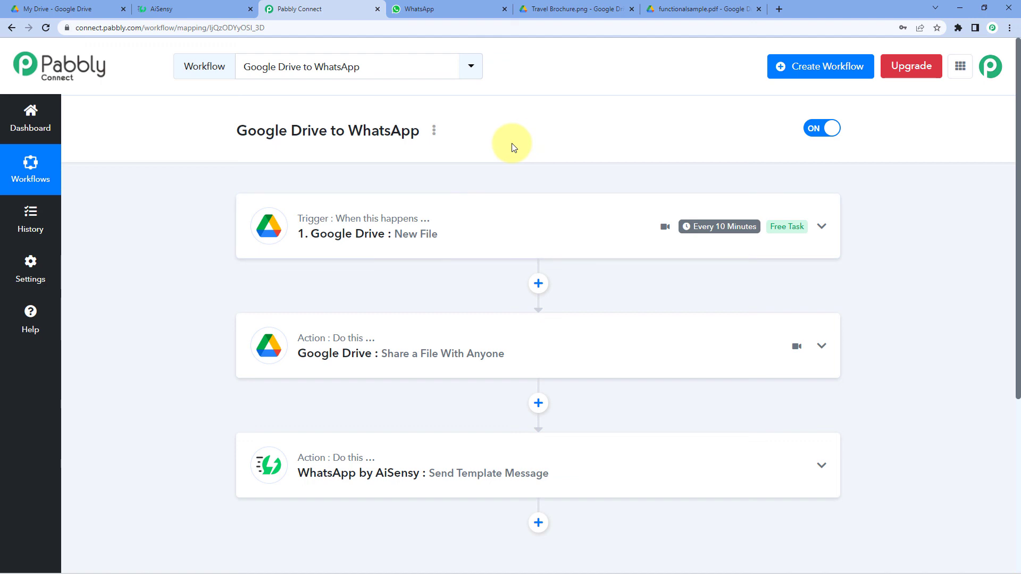